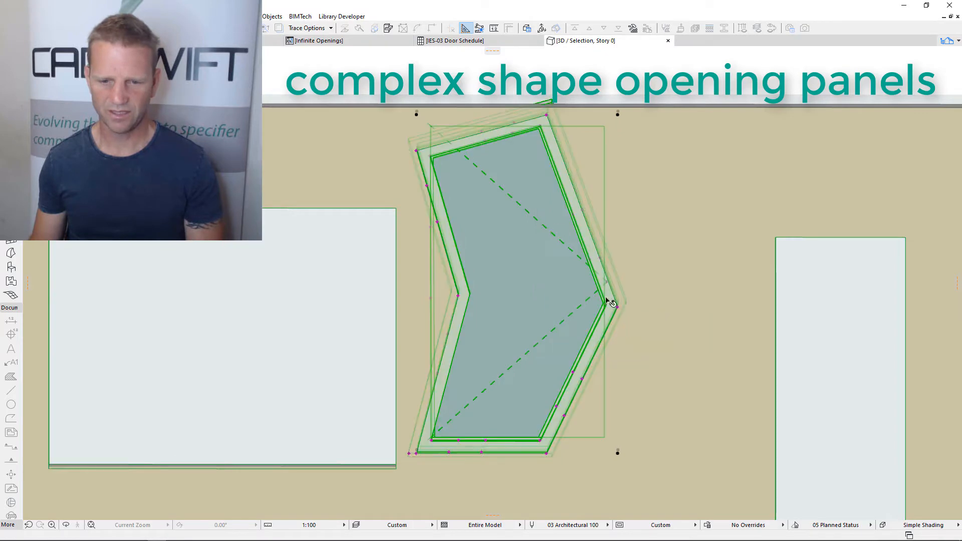
Reshape the irregular polygonal window in the 3D view by moving its editing points
left_click(431, 227)
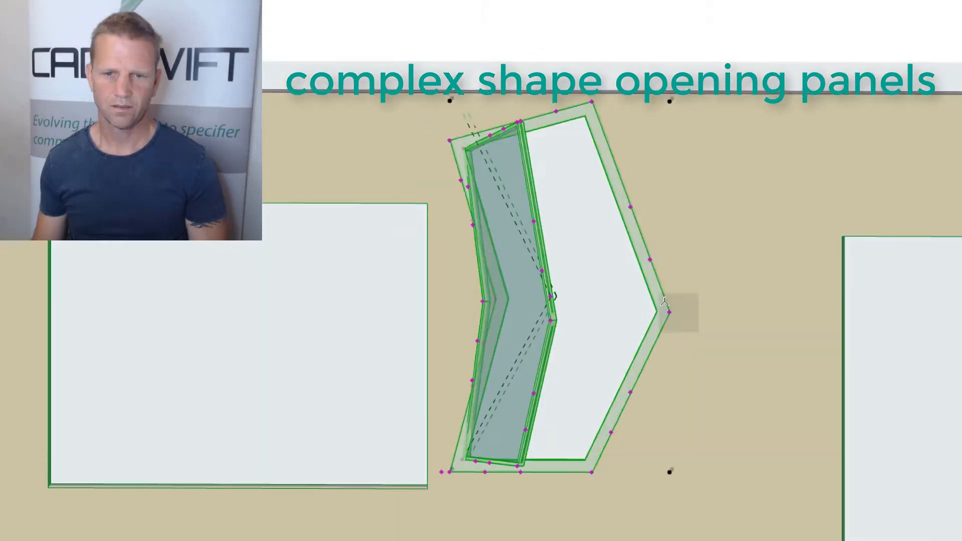
middle_click_drag(665, 302, 863, 351, "shift")
middle_click_drag(486, 350, 603, 361, "shift")
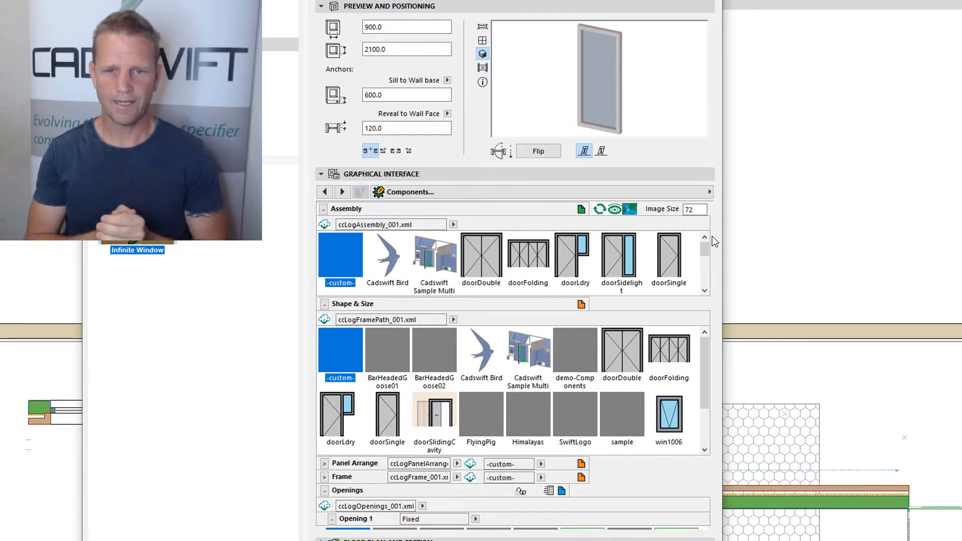
Collapse the Assembly, Shape & Size and Openings sections of the window's component settings
left_click(323, 209)
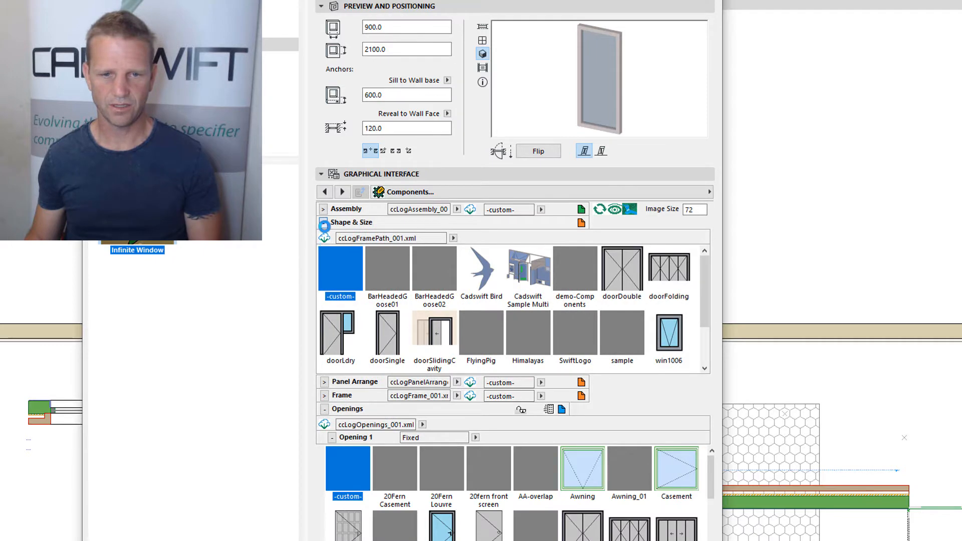
left_click(323, 222)
left_click(323, 263)
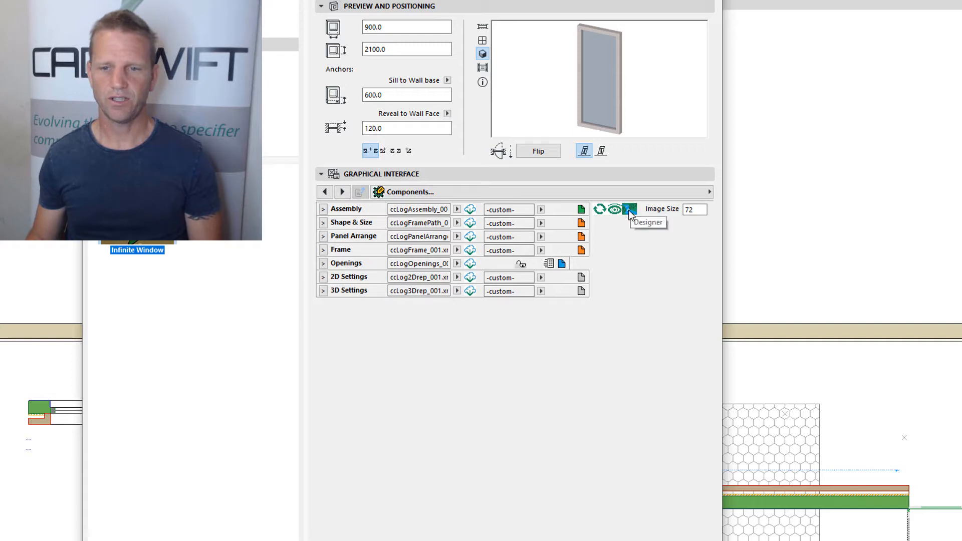
Switch the window's component settings to Designer mode and expand the Design and Openings groups
left_click(630, 210)
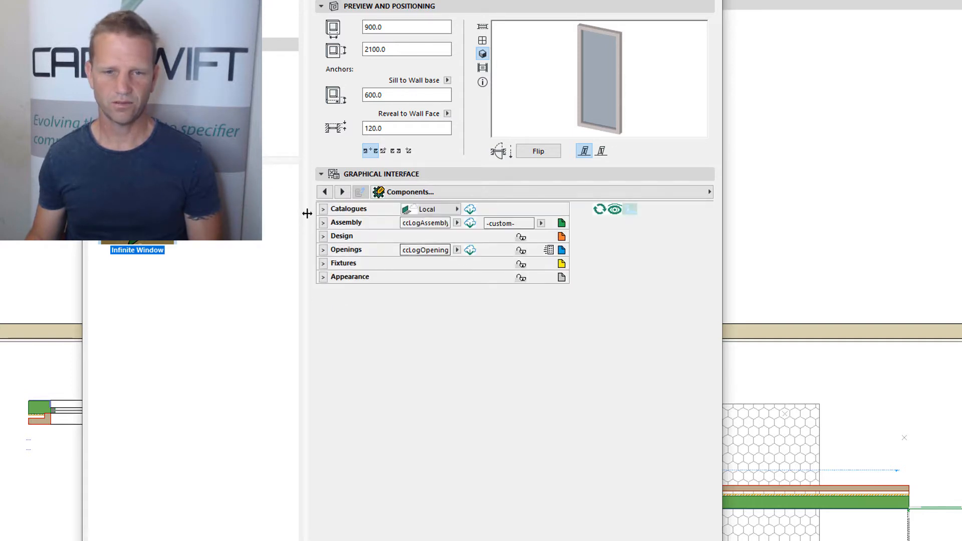
left_click(322, 222)
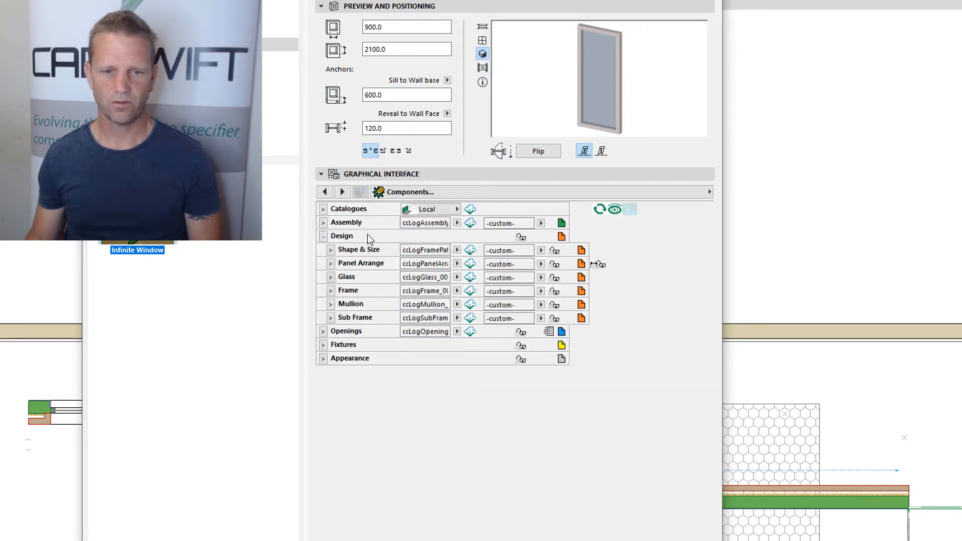
left_click(323, 332)
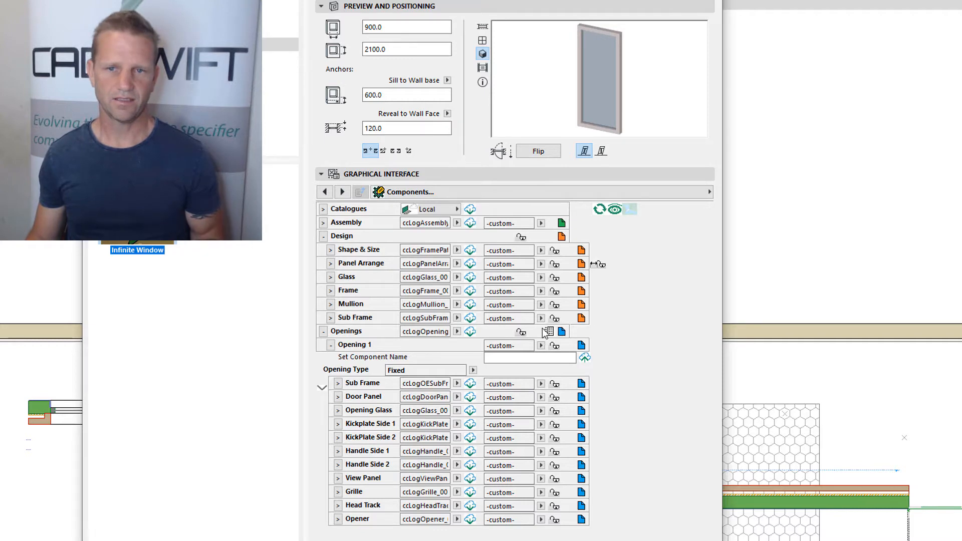
Turn Designer mode off and expand the Assembly and Shape & Size component galleries
left_click(630, 209)
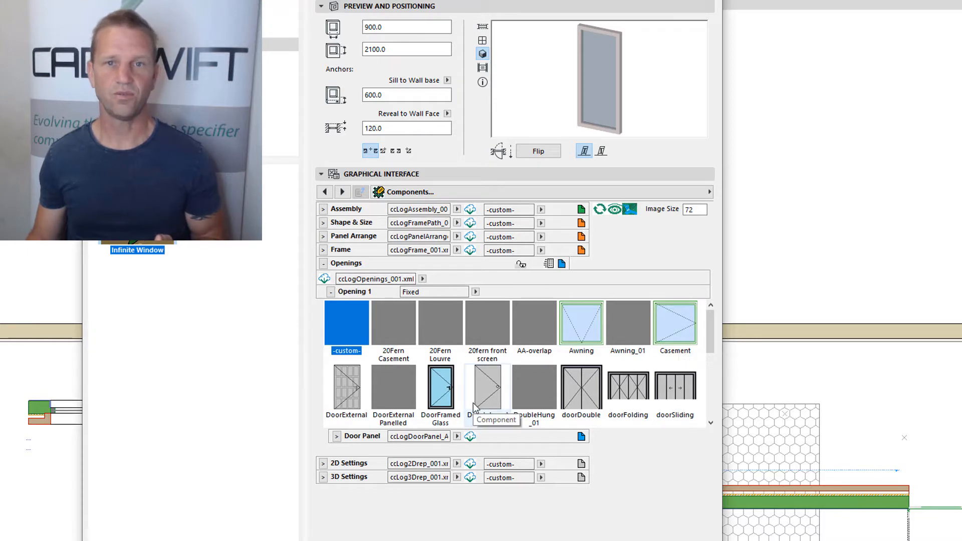
left_click(323, 208)
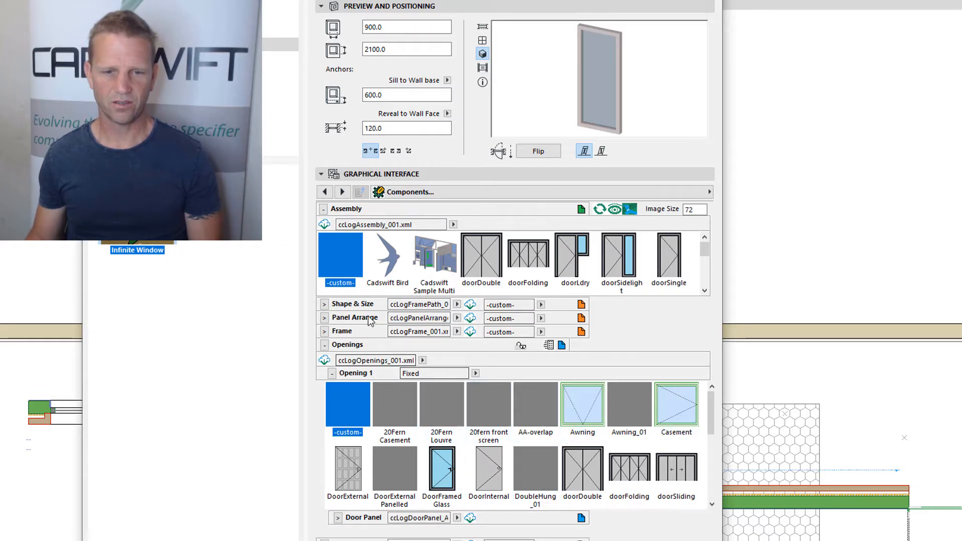
left_click(325, 304)
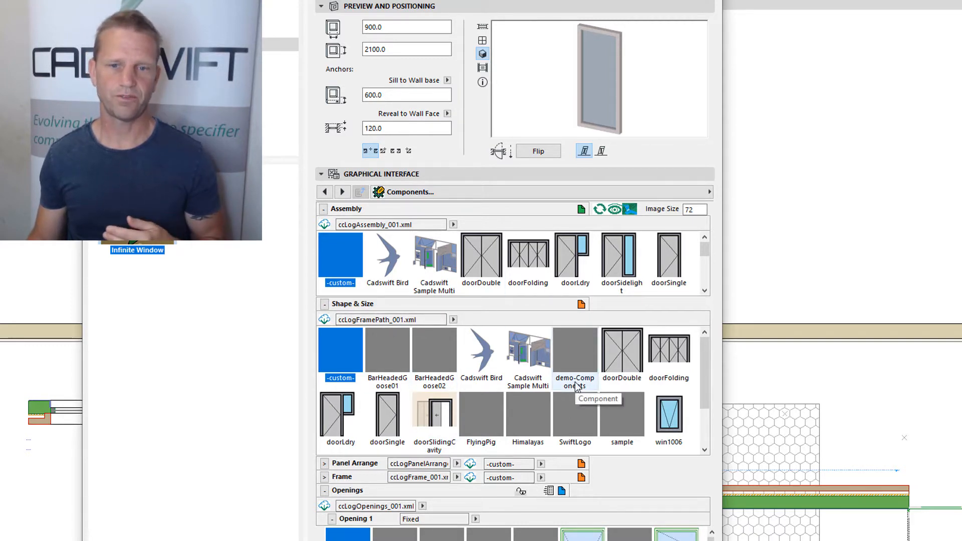
Set the component gallery's image size to 96
left_click(685, 209)
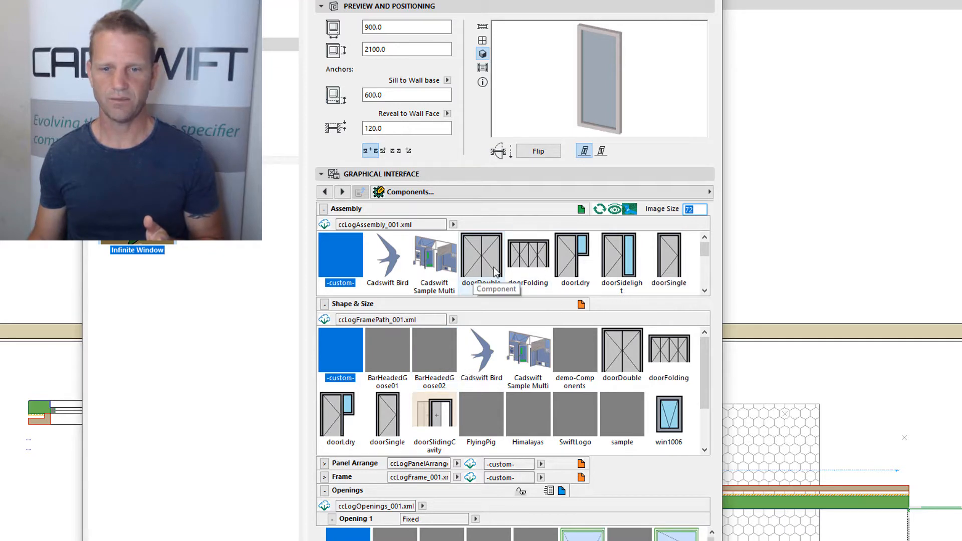
type("96")
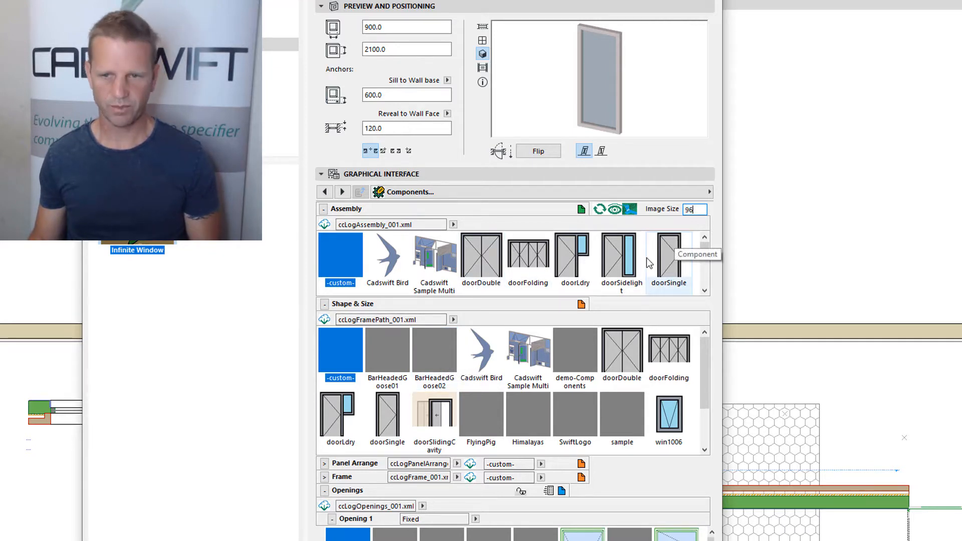
key("Return")
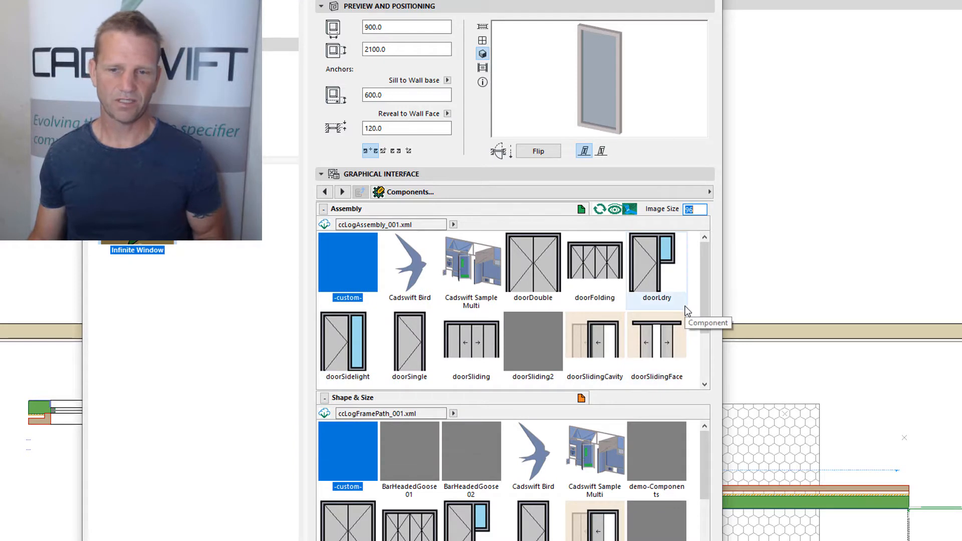
Reduce the component gallery's image size to 48
type("4")
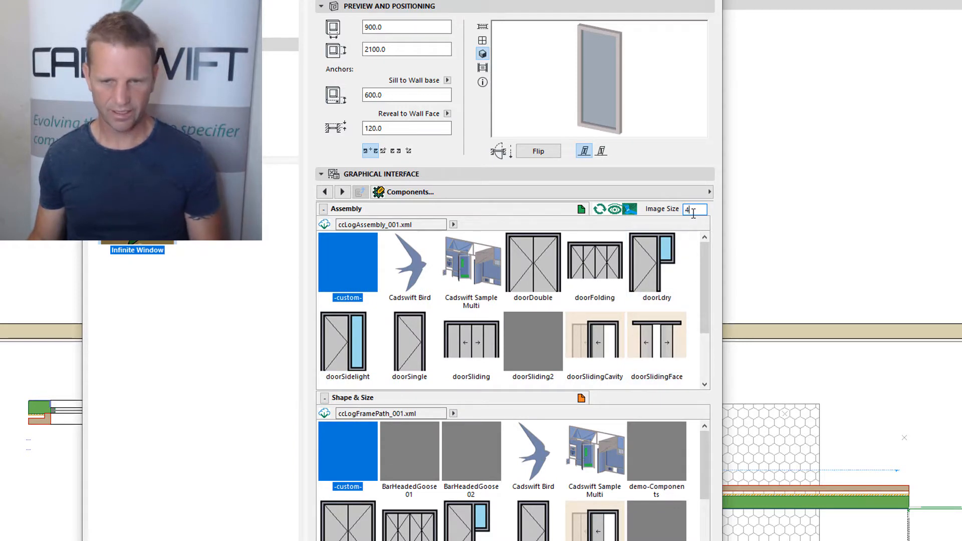
type("8")
key("Return")
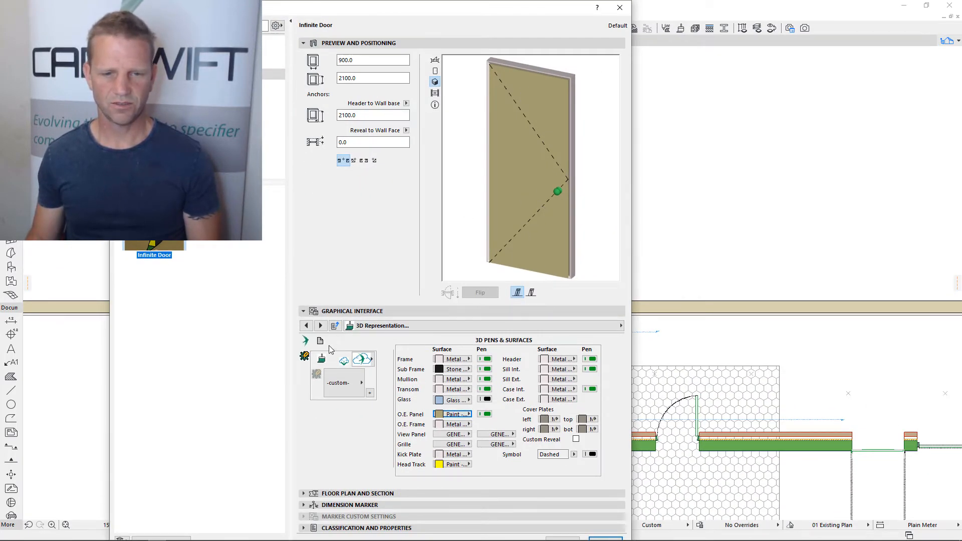
Open the Infinite Door's component settings, collapse Assembly and browse the components available for Opening 1
left_click(321, 342)
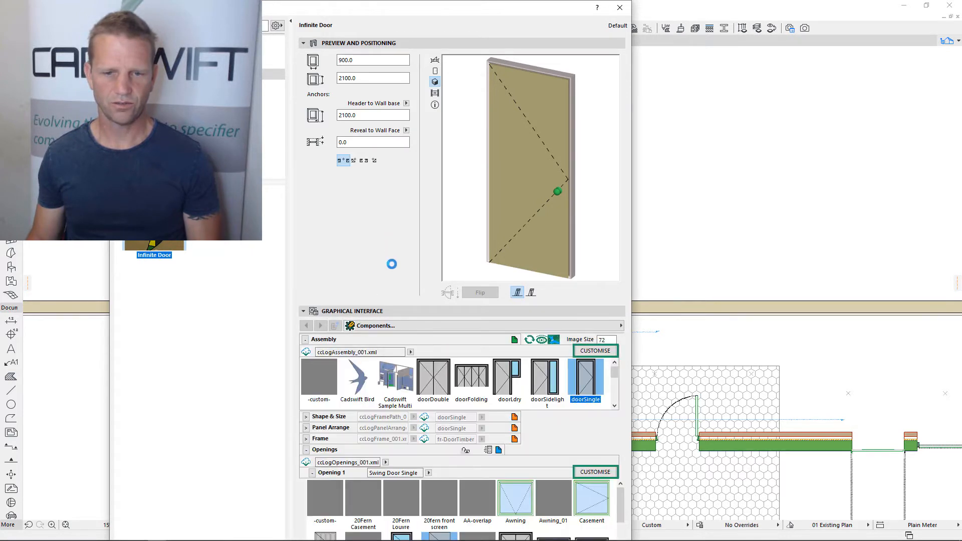
left_click(305, 339)
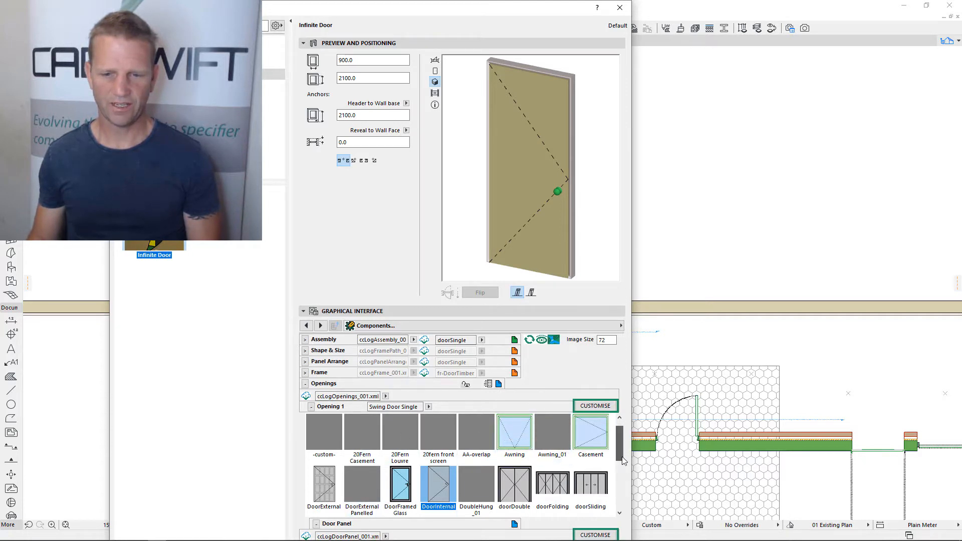
scroll(622, 458, "down", 1)
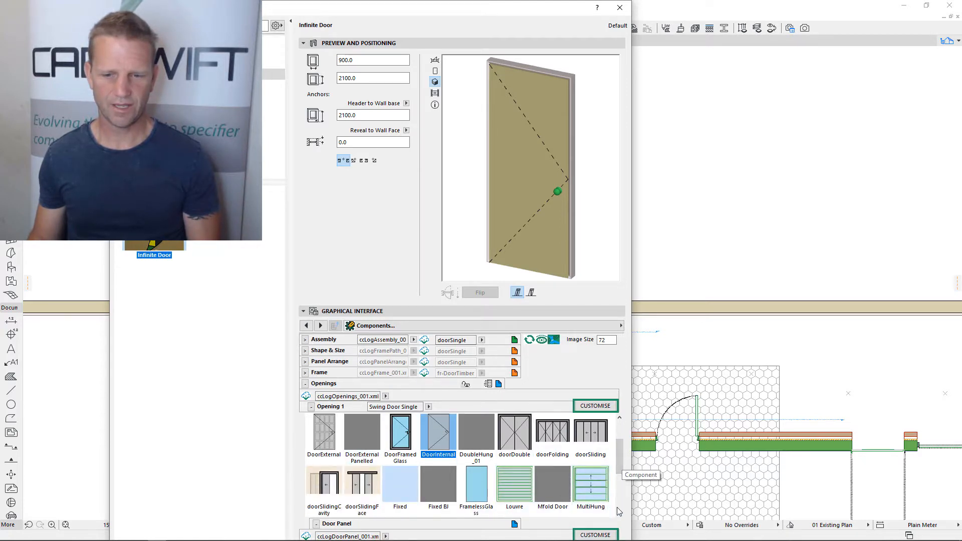
scroll(620, 508, "down", 1)
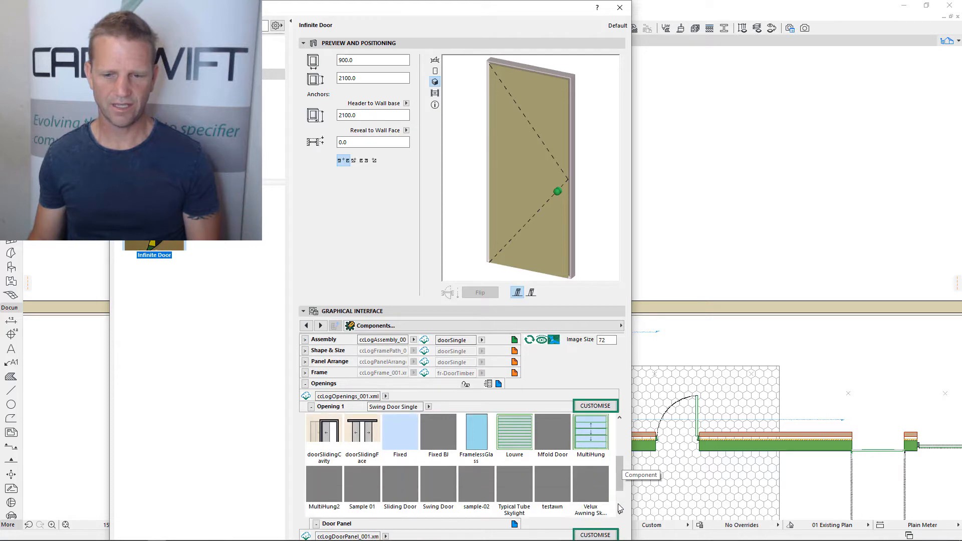
scroll(620, 508, "down", 1)
scroll(621, 434, "up", 3)
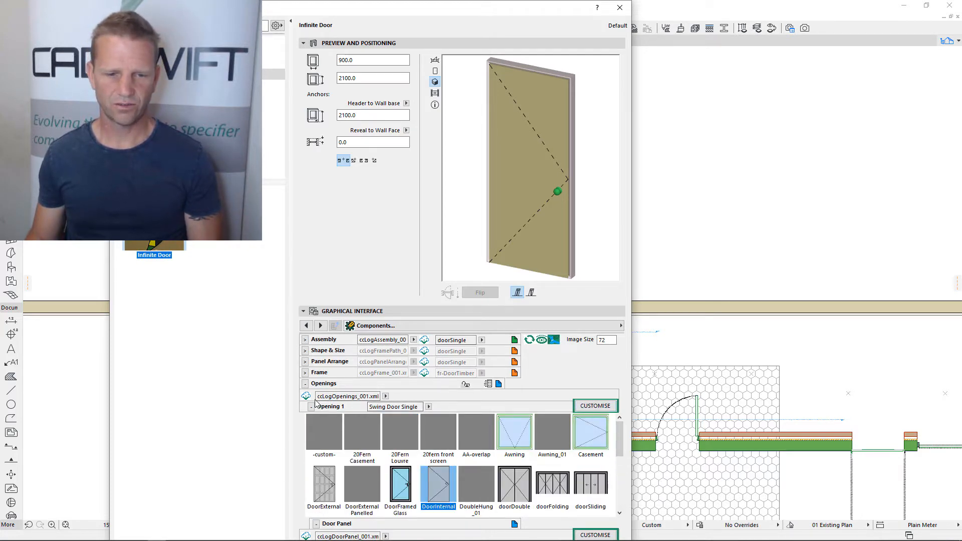
Change the door's opening type to Door - Roller in the operable element settings and set its left panels to 20
left_click(489, 384)
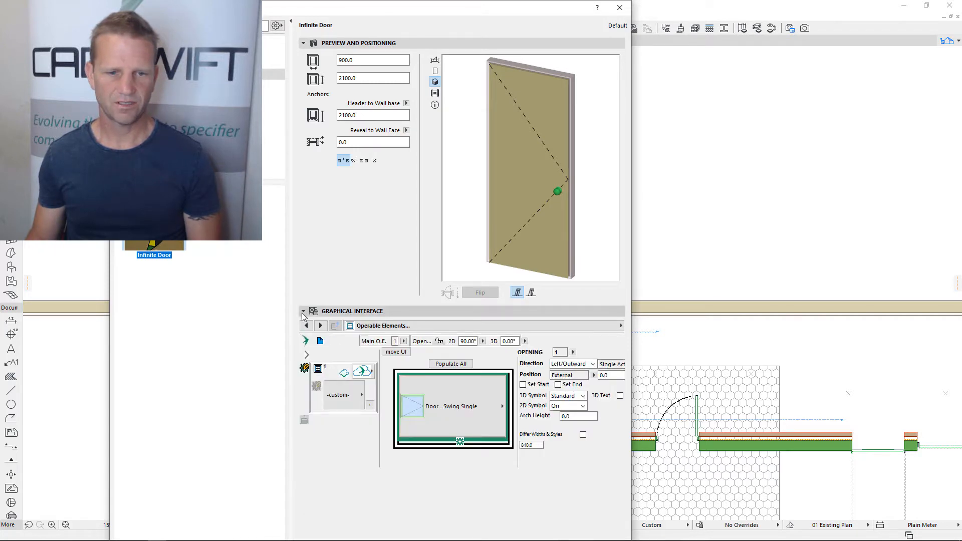
left_click(448, 410)
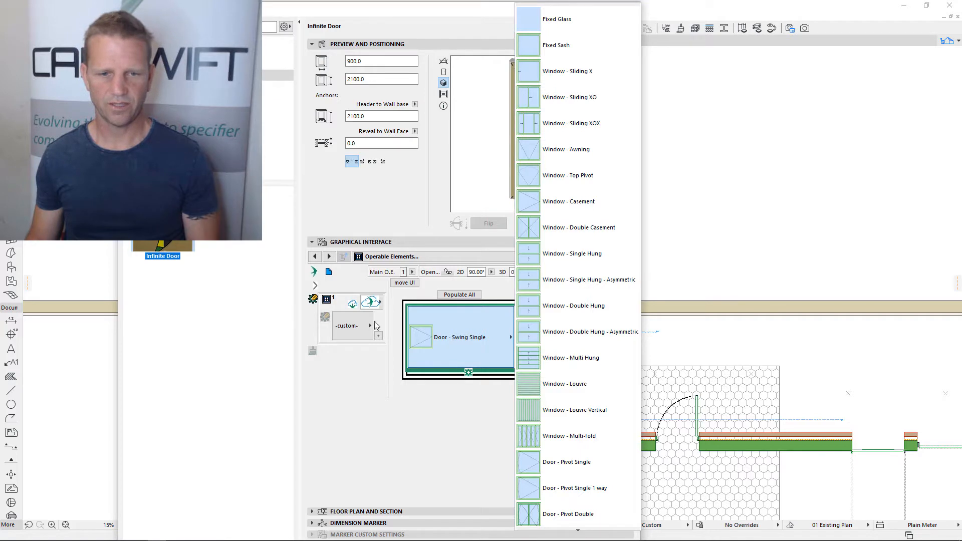
left_click(453, 337)
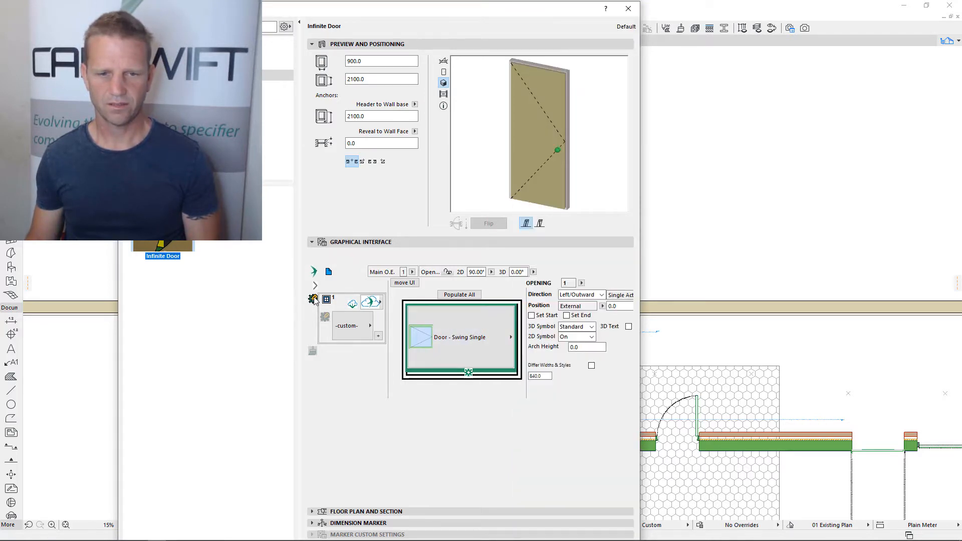
left_click(314, 299)
left_click(404, 335)
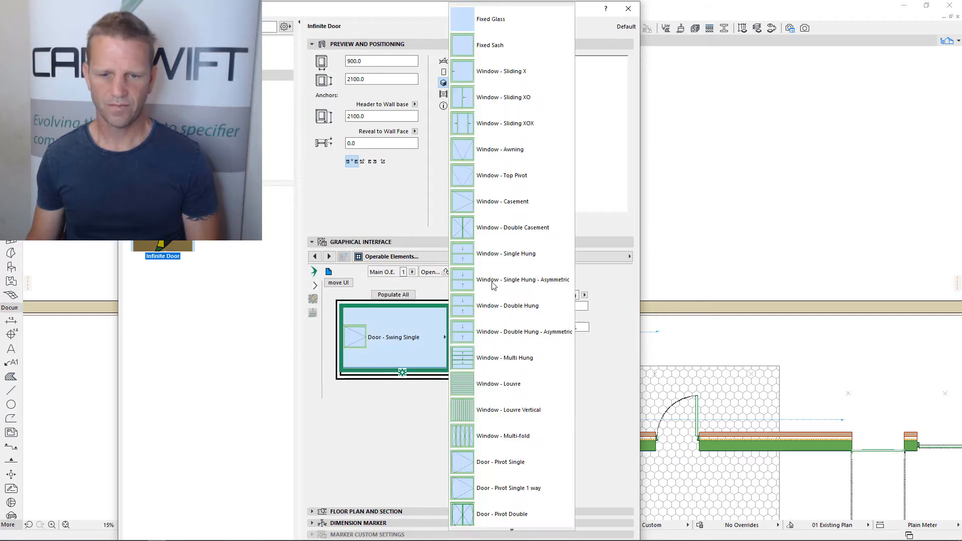
scroll(502, 311, "down", 7)
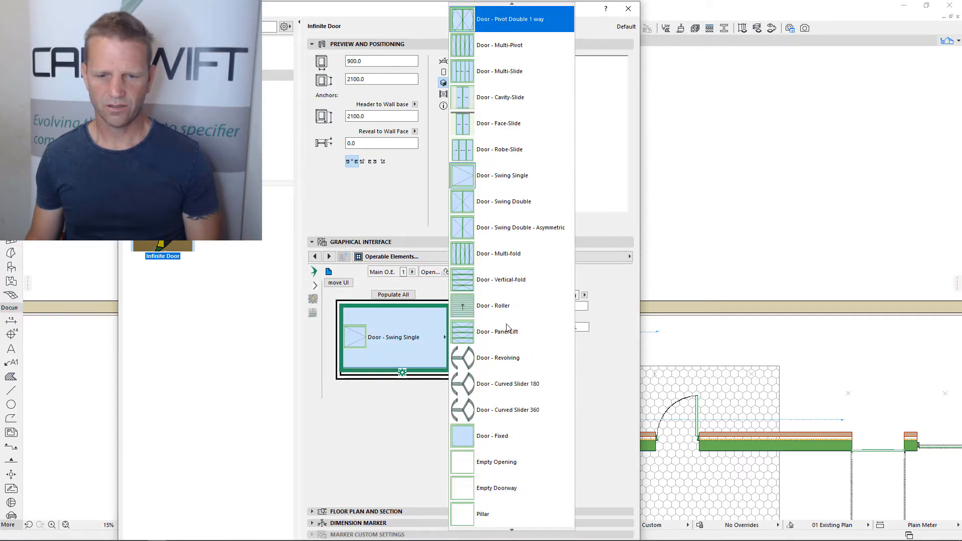
scroll(508, 327, "down", 1)
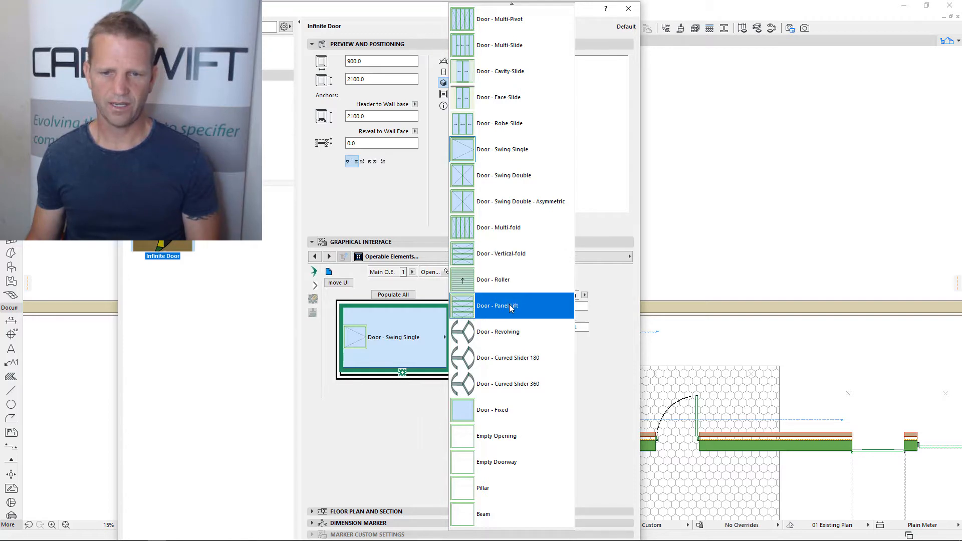
left_click(497, 282)
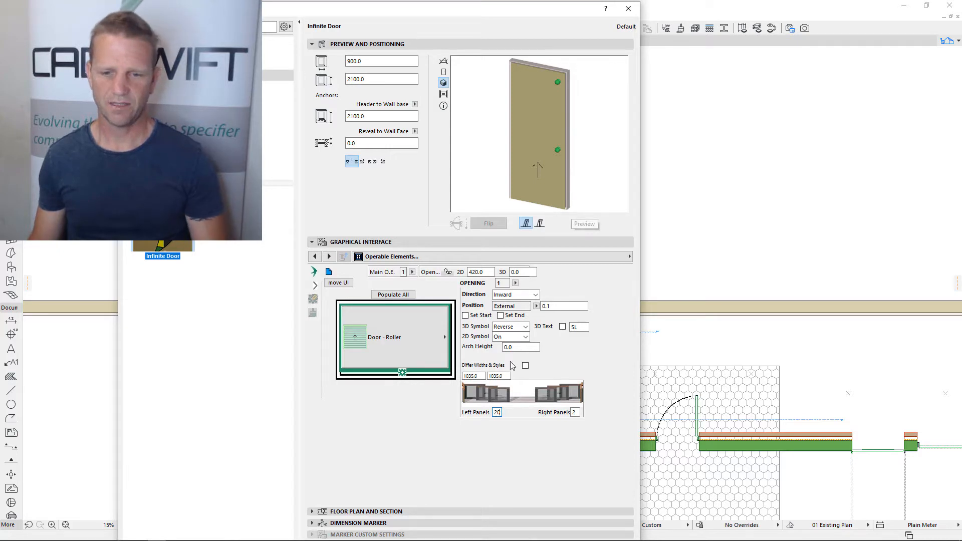
key("Tab")
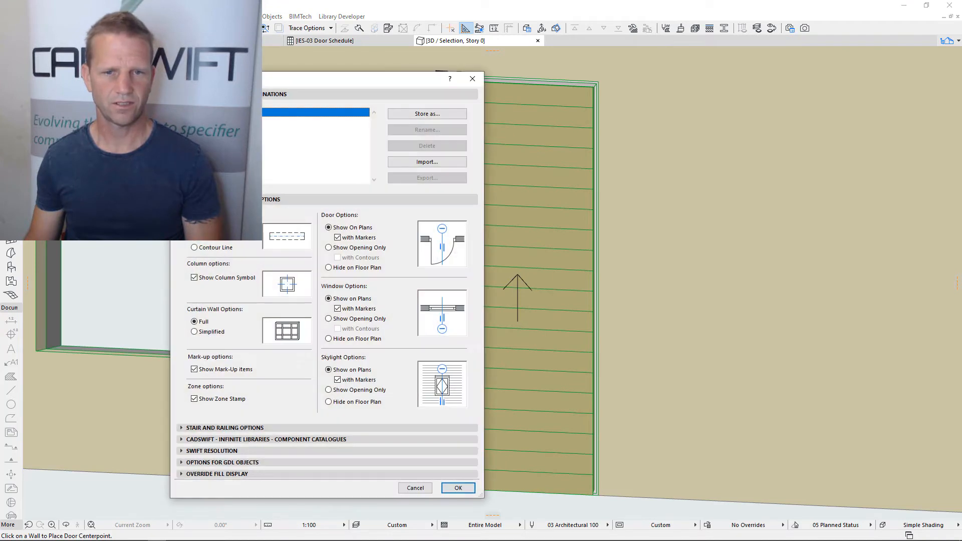
Expand the Infinite Libraries component catalogues section of the model view options and accept the dialog
left_click(182, 440)
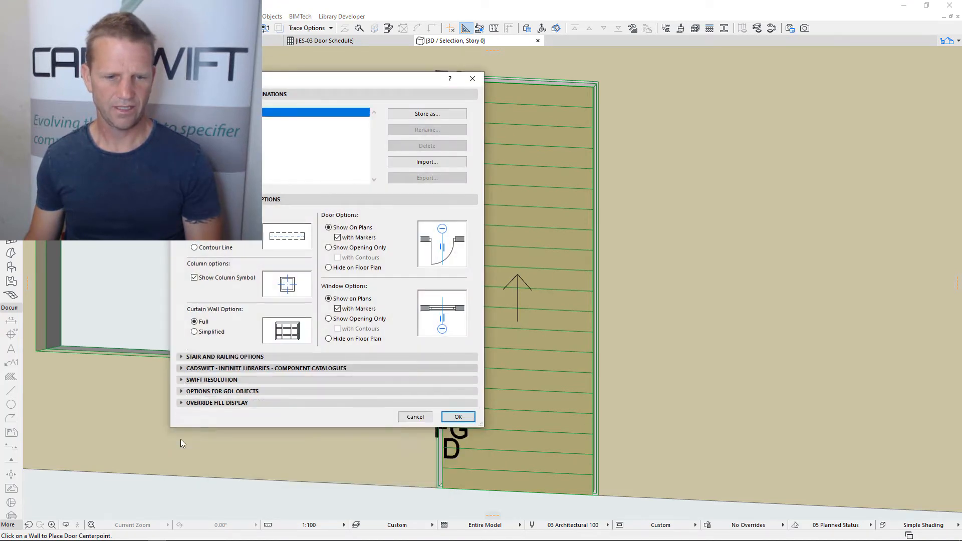
left_click(301, 262)
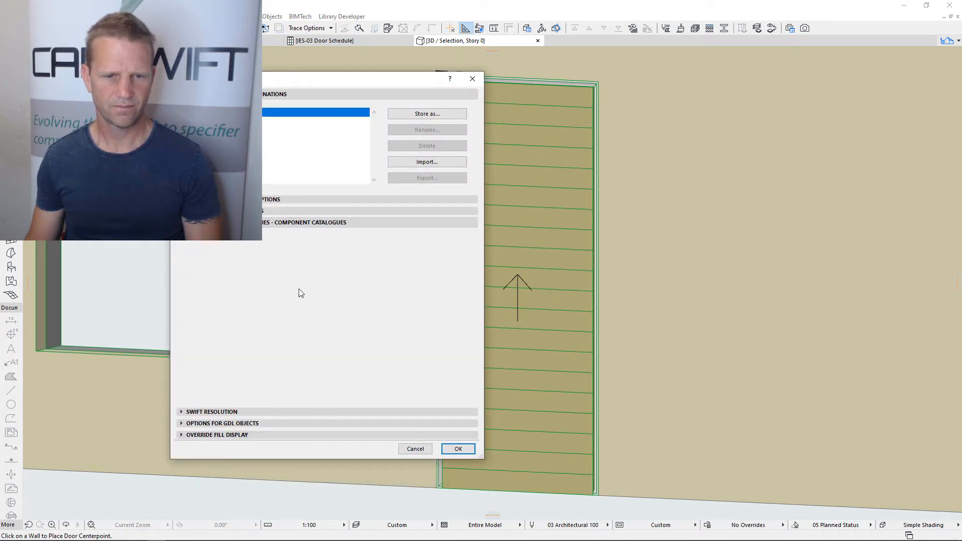
left_click(457, 448)
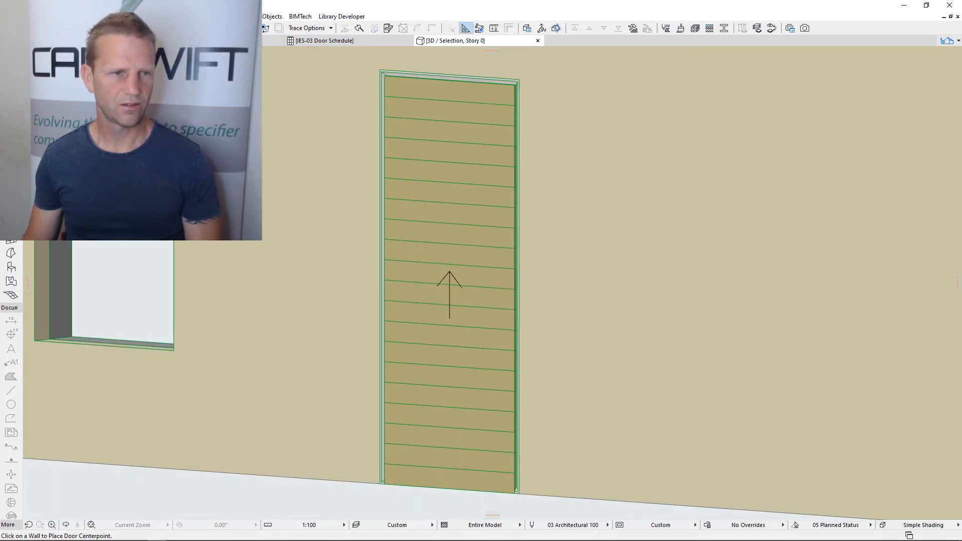
Raise the roller door's panel in the 3D view to about 72 percent open
left_click(448, 338)
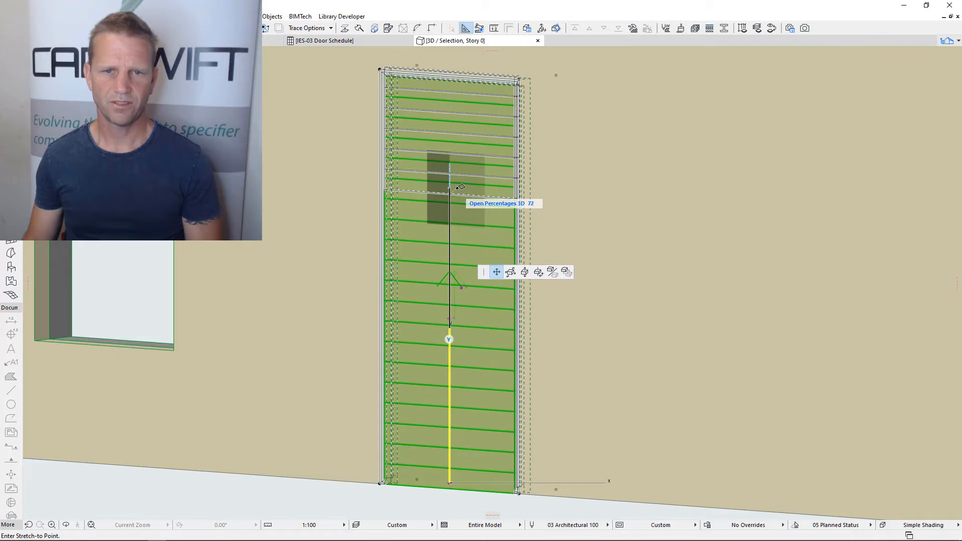
left_click(459, 189)
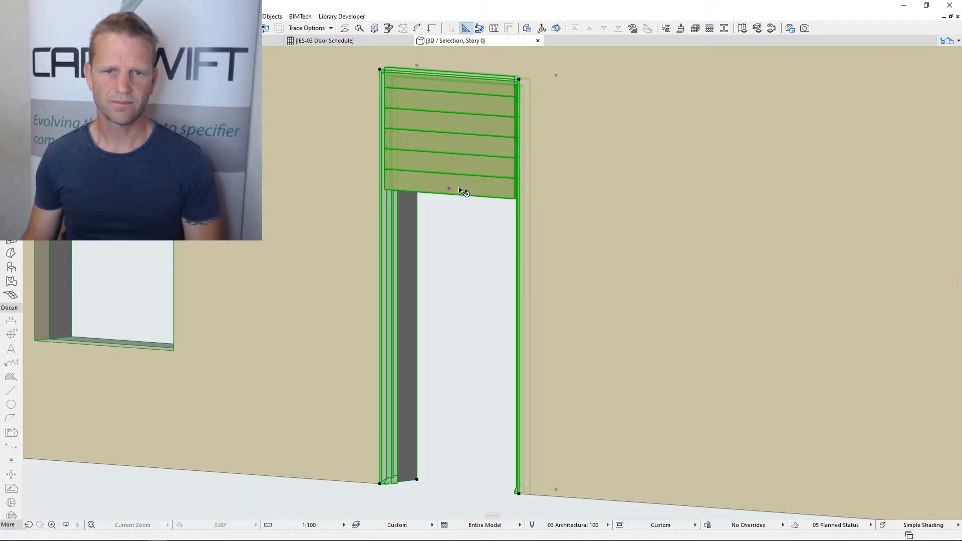
scroll(473, 276, "down", 2)
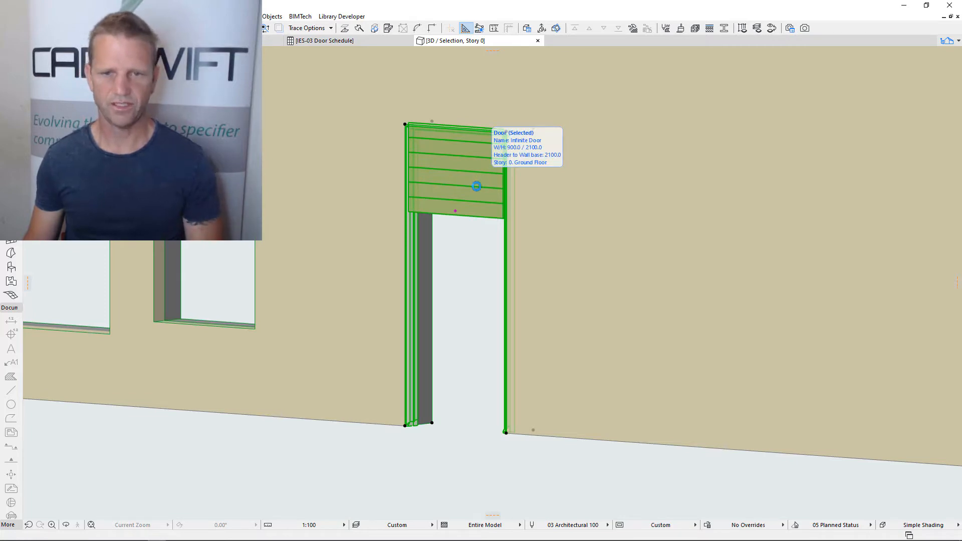
Reopen the roller door's settings and turn on its head track
double_click(477, 187)
left_click(574, 239)
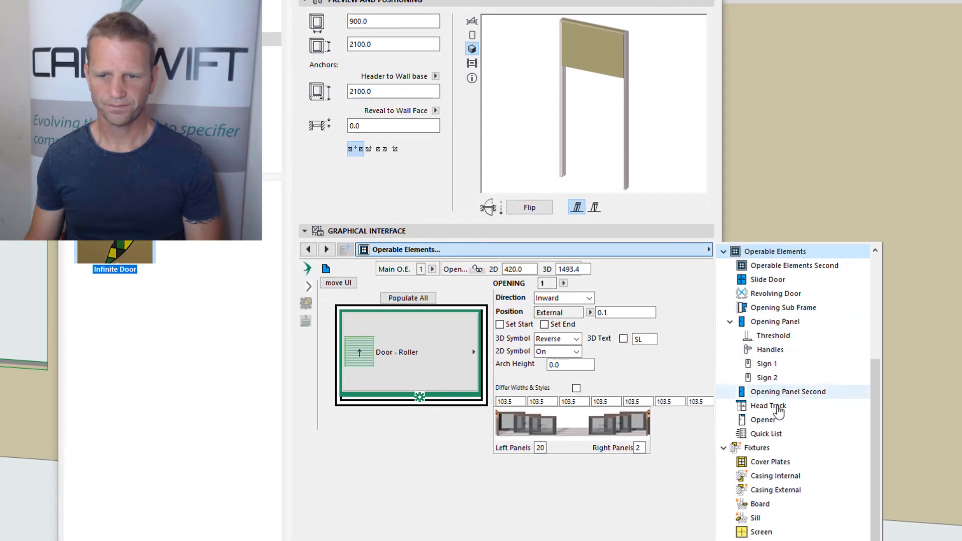
left_click(776, 407)
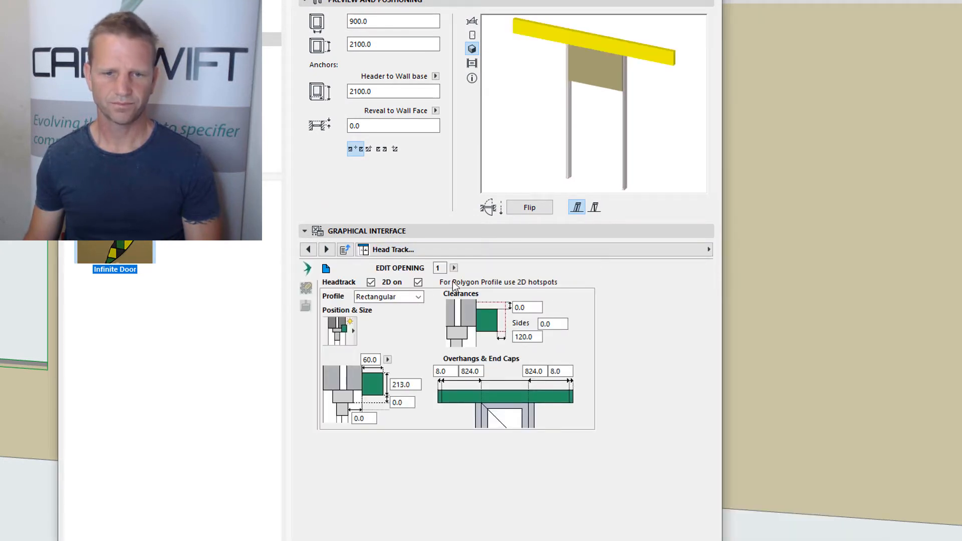
Change the roller door's head track profile to Circular, accept the settings and check the track in the 3D view
left_click(419, 298)
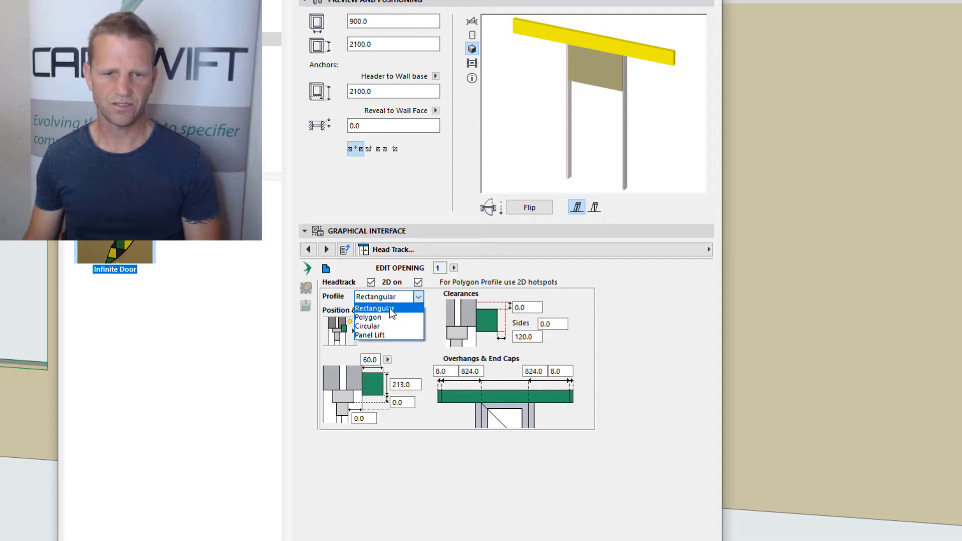
left_click(372, 327)
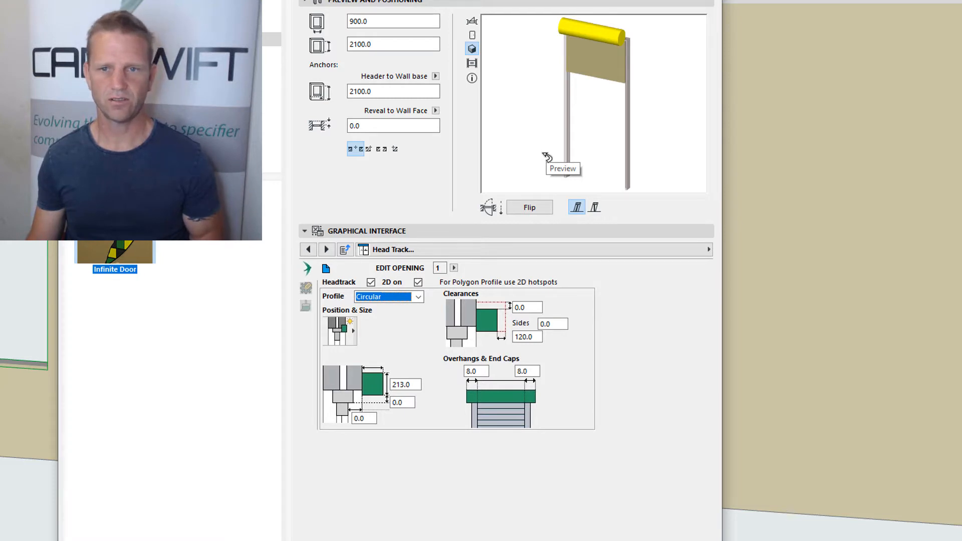
left_click(419, 297)
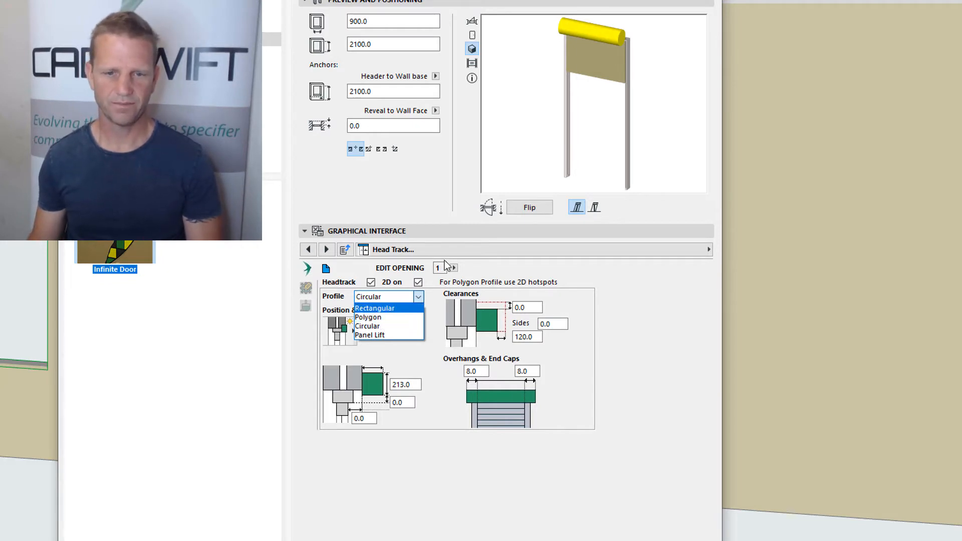
left_click(353, 326)
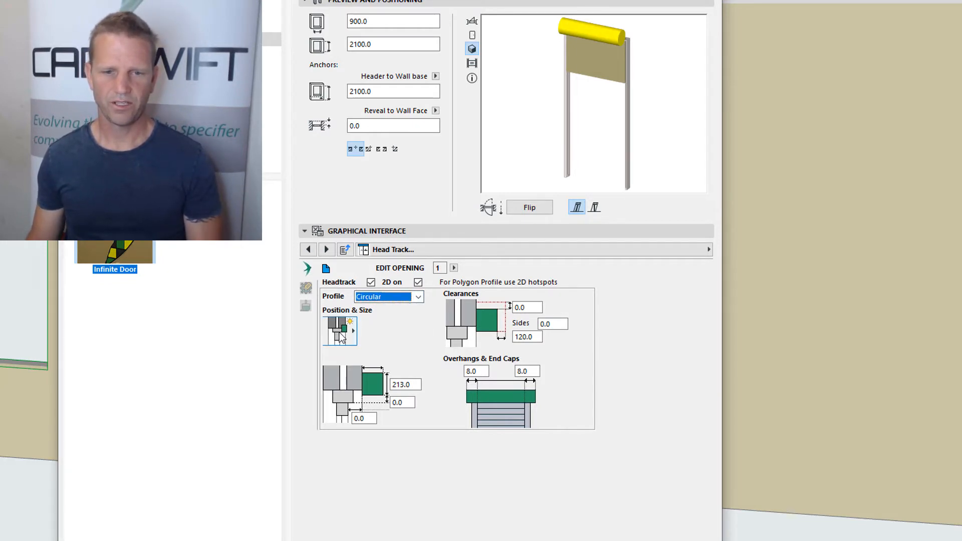
left_click(403, 386)
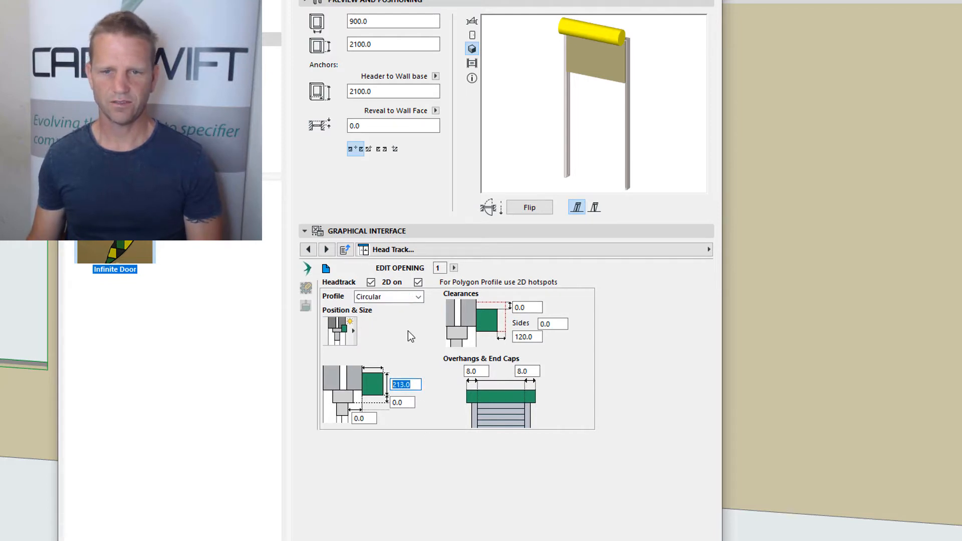
left_click(684, 540)
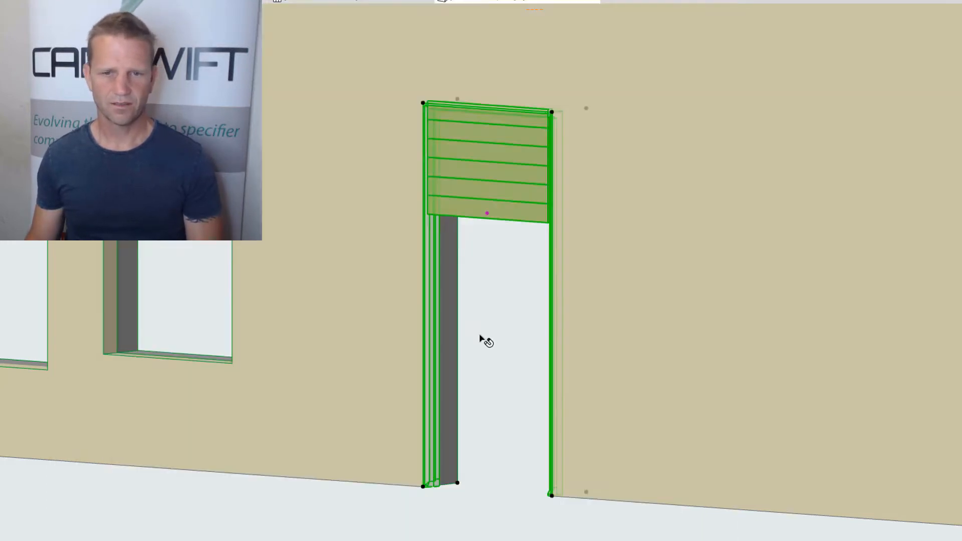
middle_click_drag(509, 308, 570, 308, "shift")
left_click(561, 290)
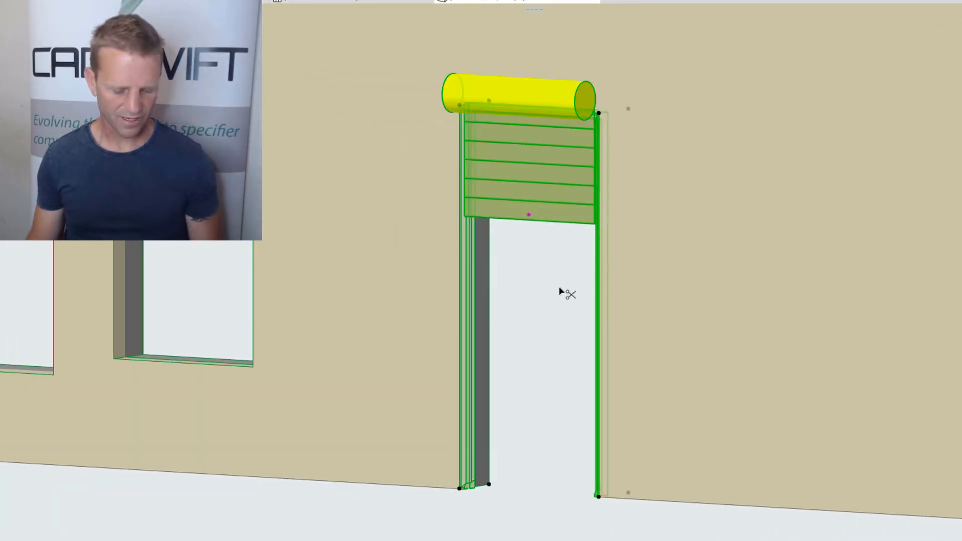
Change the door's opening type to Door - Panel Lift with 4 left panels in the operable element settings and apply it
double_click(560, 289)
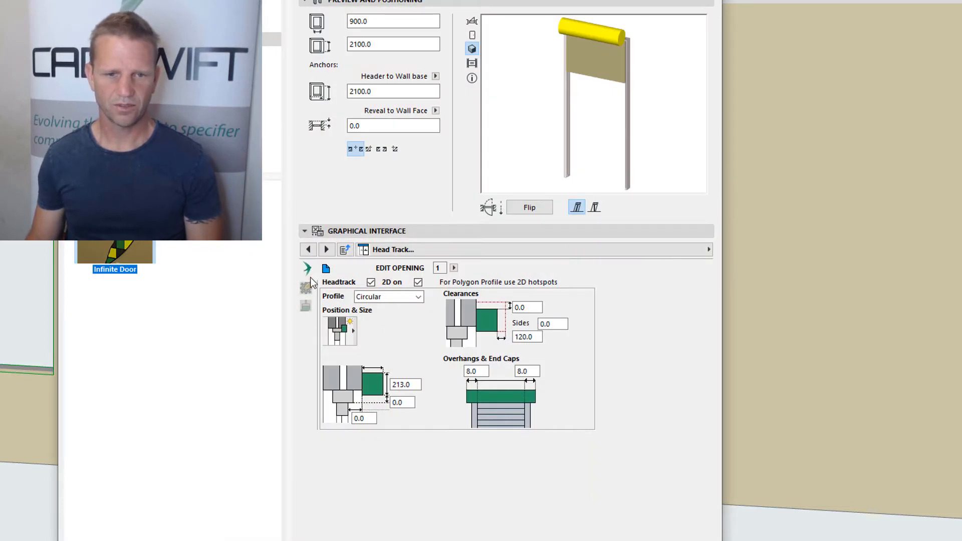
left_click(345, 250)
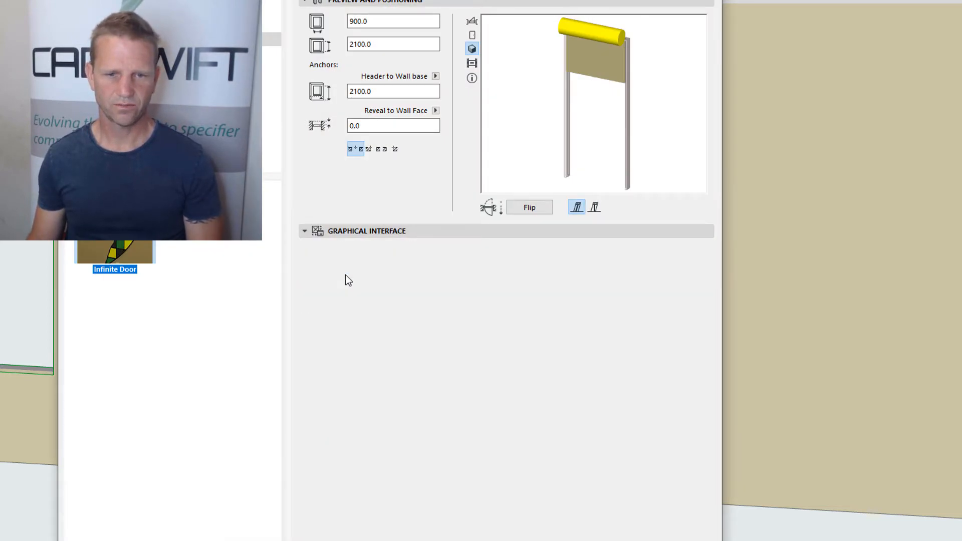
left_click(405, 354)
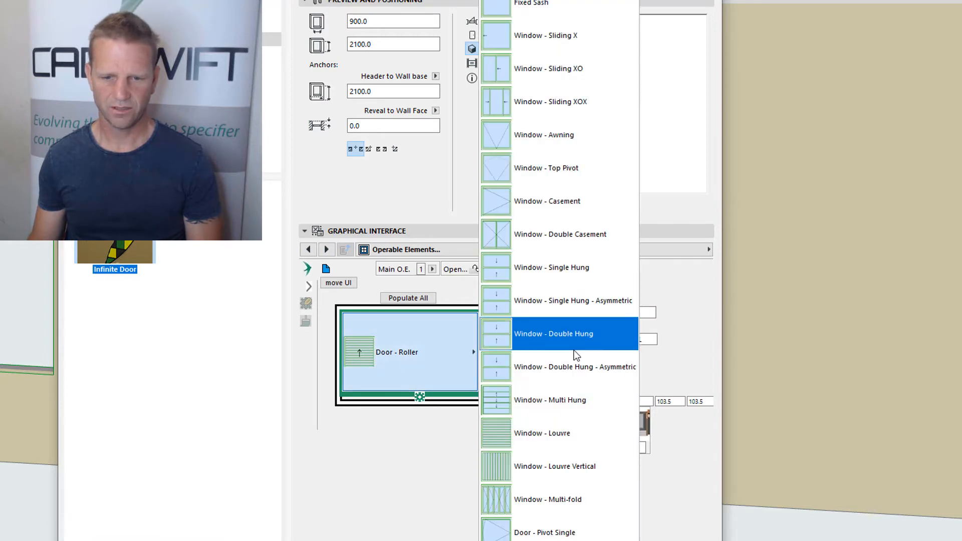
scroll(583, 468, "down", 6)
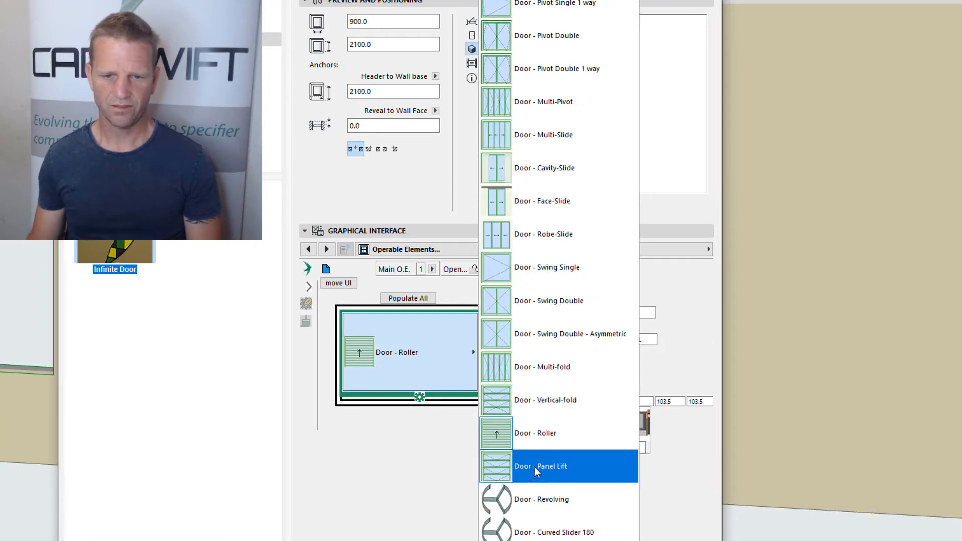
left_click(535, 467)
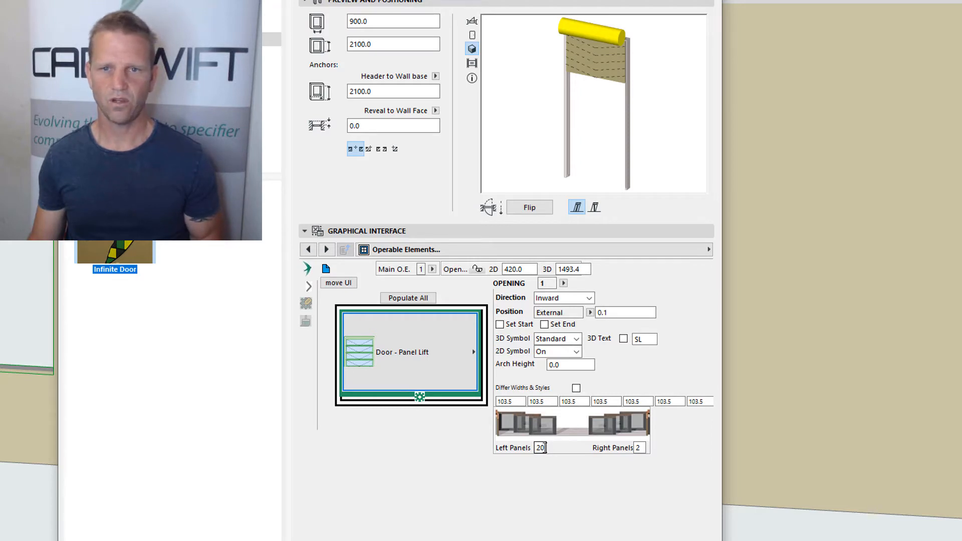
left_click_drag(545, 448, 519, 450)
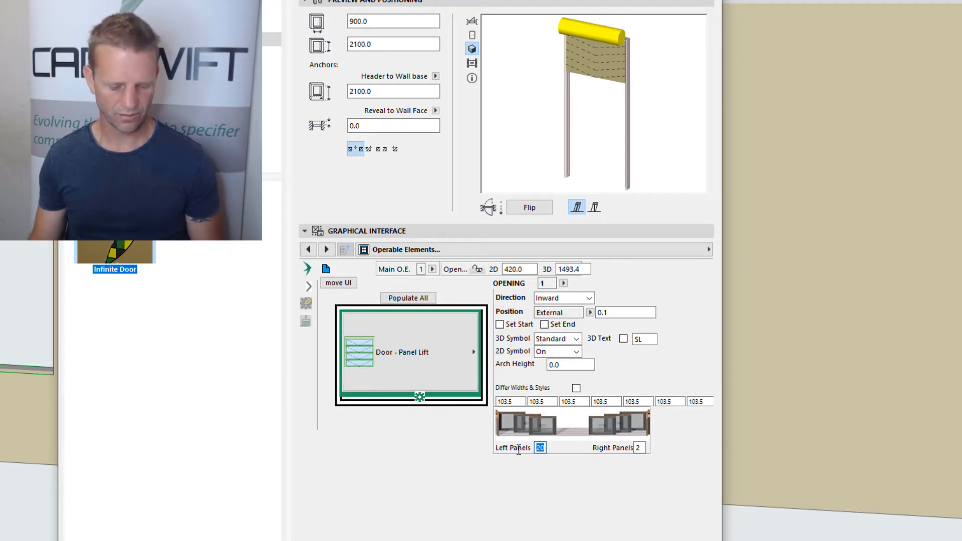
left_click(565, 431)
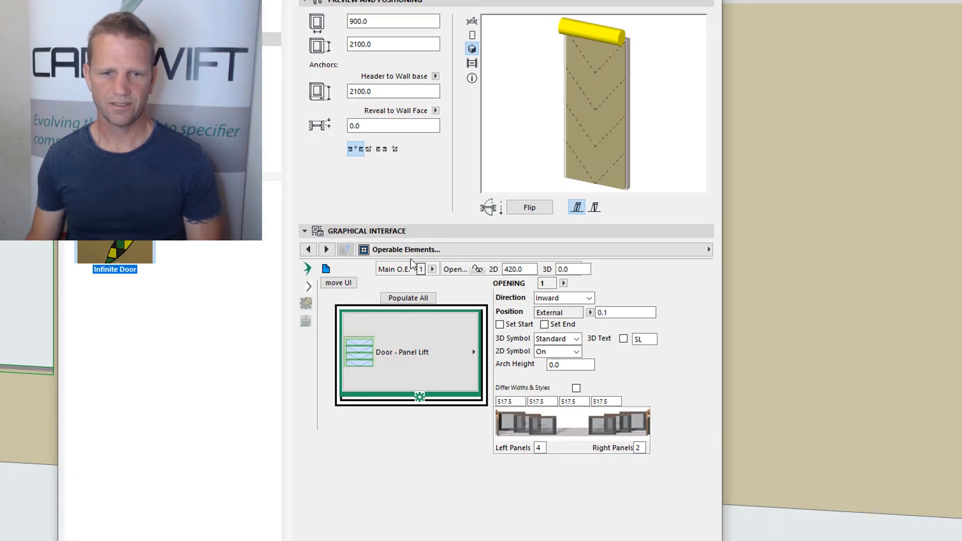
Set the door's head track profile to Panel Lift and accept the settings
left_click(416, 250)
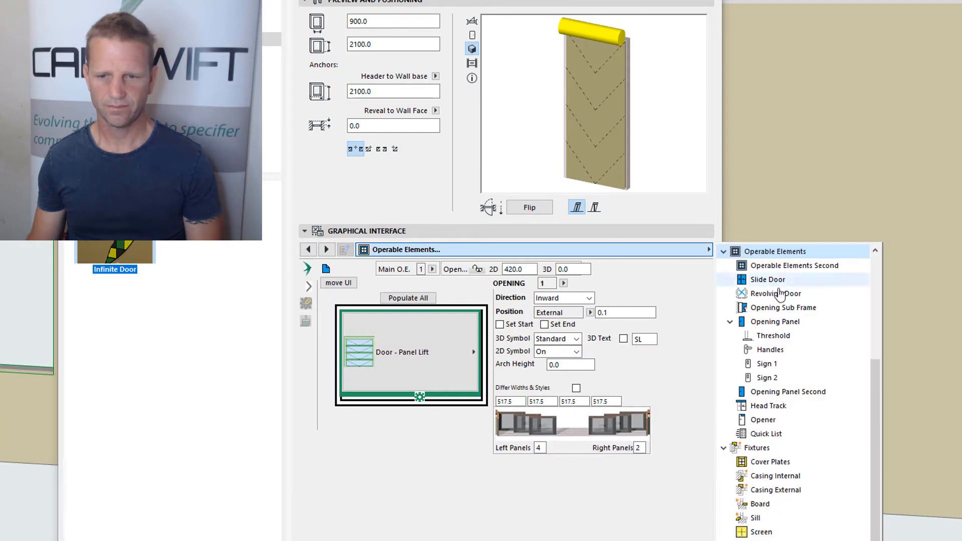
left_click(783, 407)
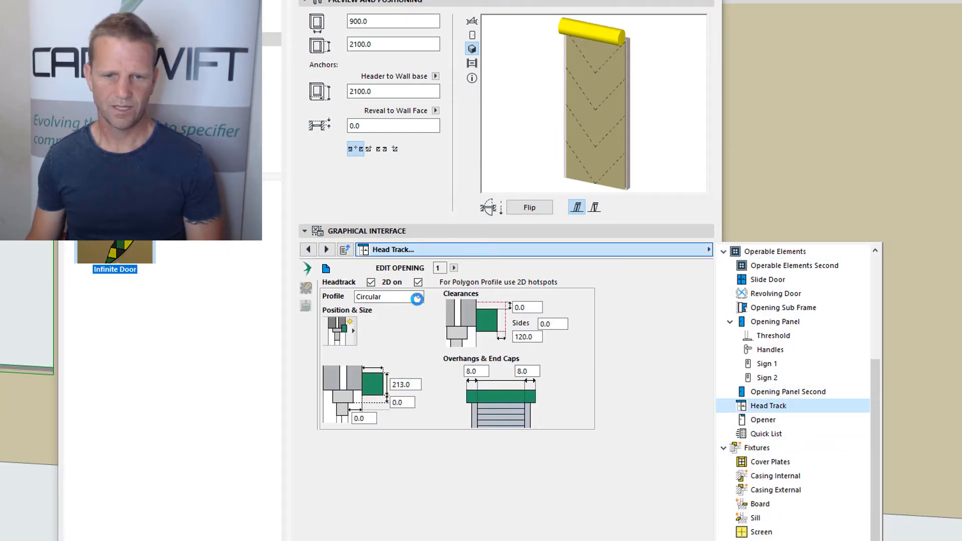
left_click(417, 297)
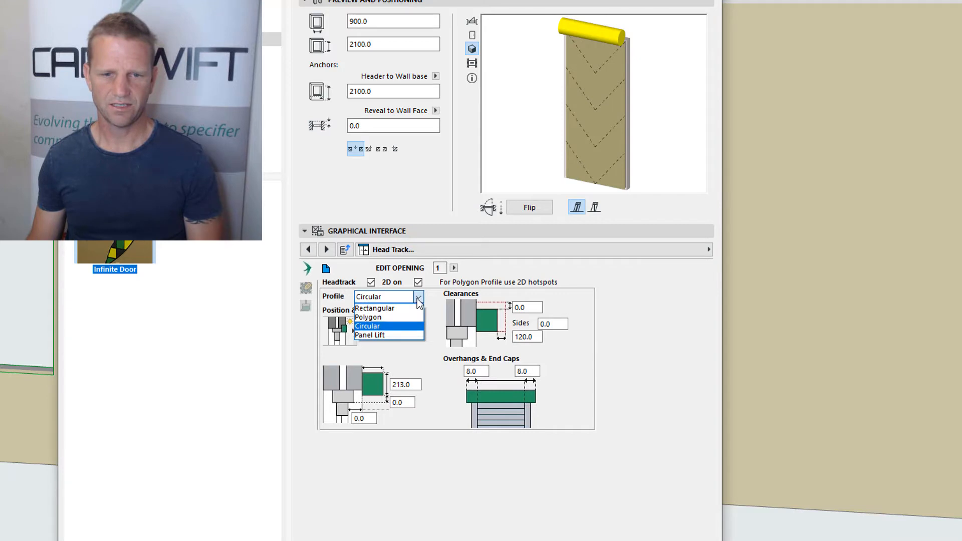
left_click(375, 336)
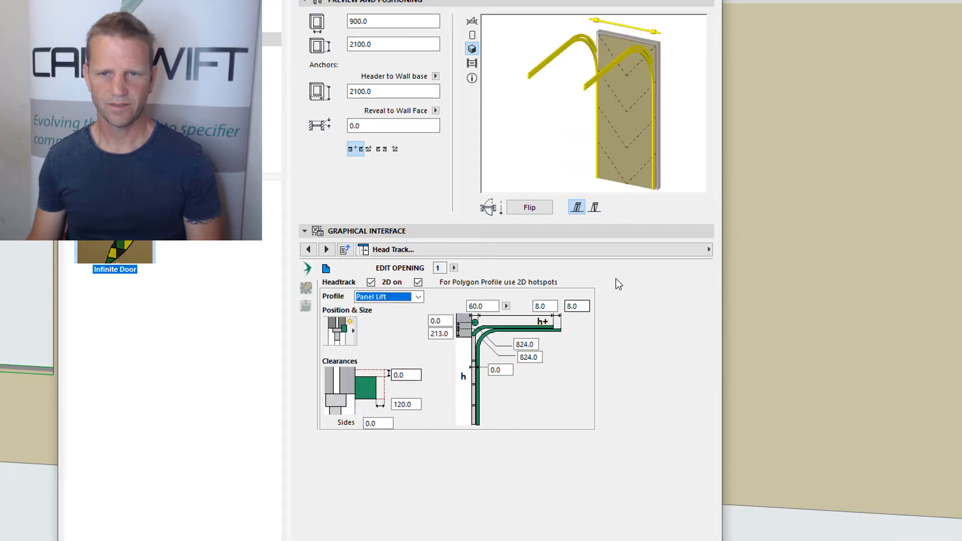
key("Return")
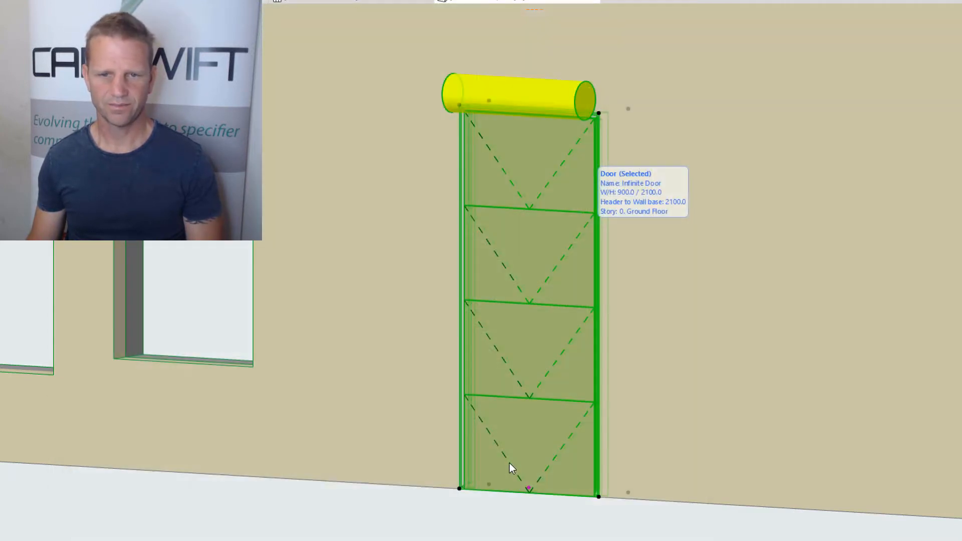
Inspect the panel lift door's head track in the 3D view and in the floor plan
middle_click_drag(677, 378, 394, 332, "shift")
scroll(345, 173, "up", 5)
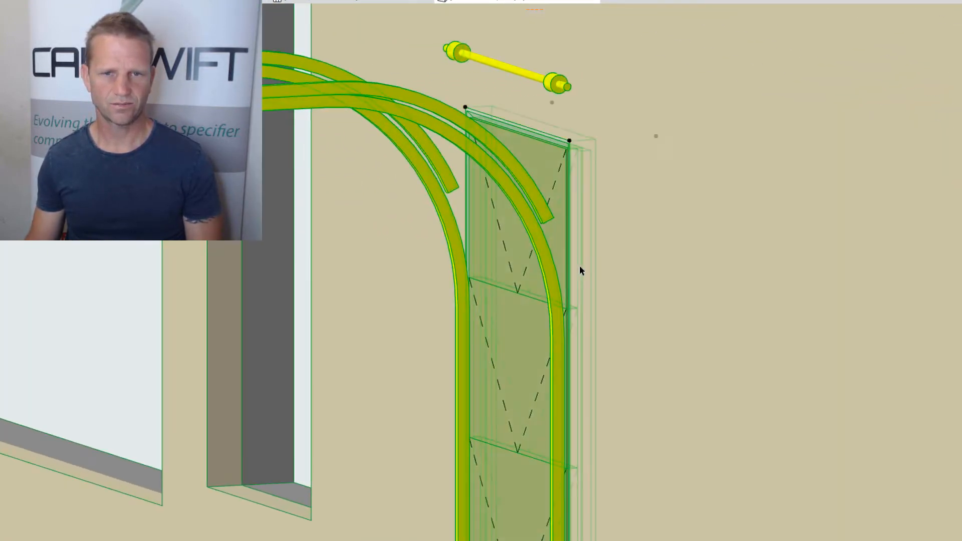
middle_click_drag(579, 271, 597, 173, "shift")
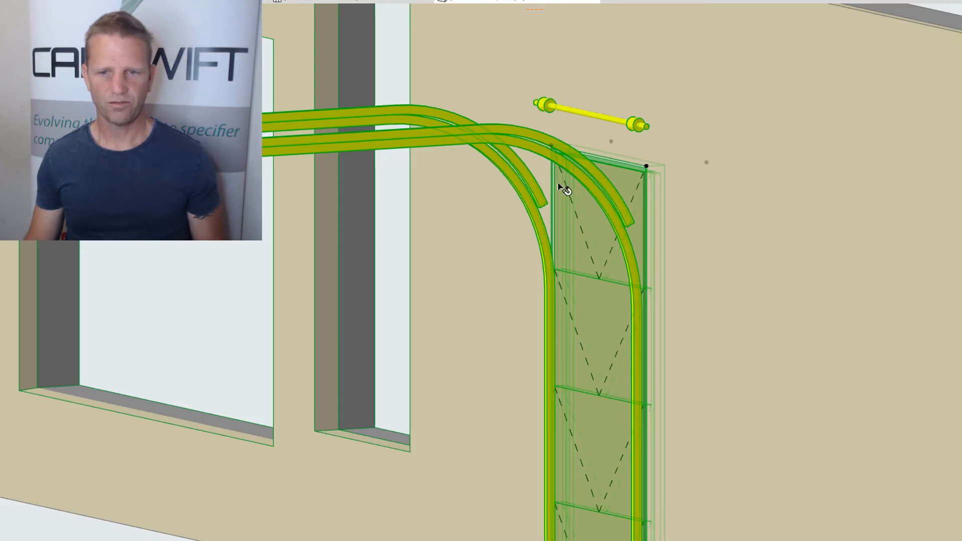
key("F2")
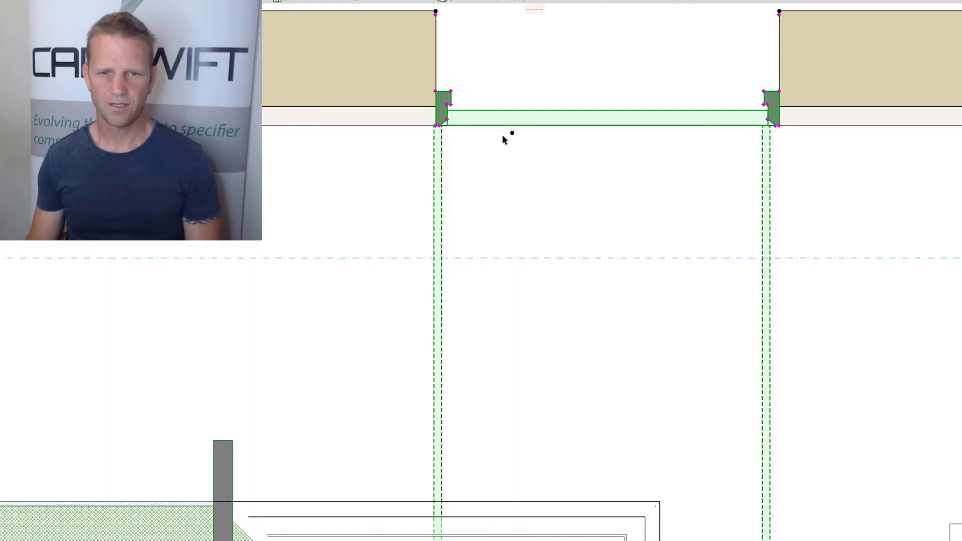
scroll(502, 135, "up", 5)
middle_click_drag(501, 146, 484, 329)
scroll(358, 218, "up", 5)
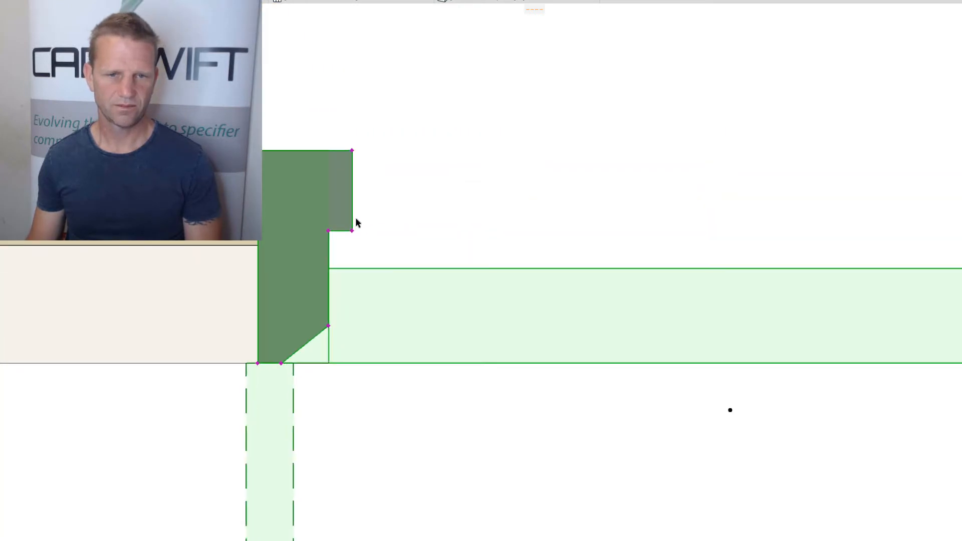
scroll(355, 218, "down", 1)
key("F3")
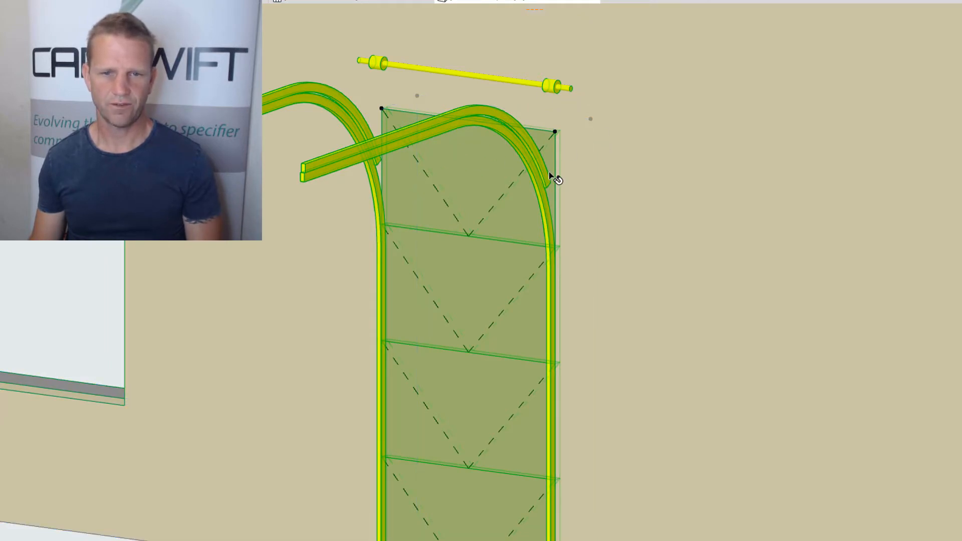
Reopen the door's head track settings, set the two track bend radii to 300 and 500, and view the door in 3D
key("ctrl+t")
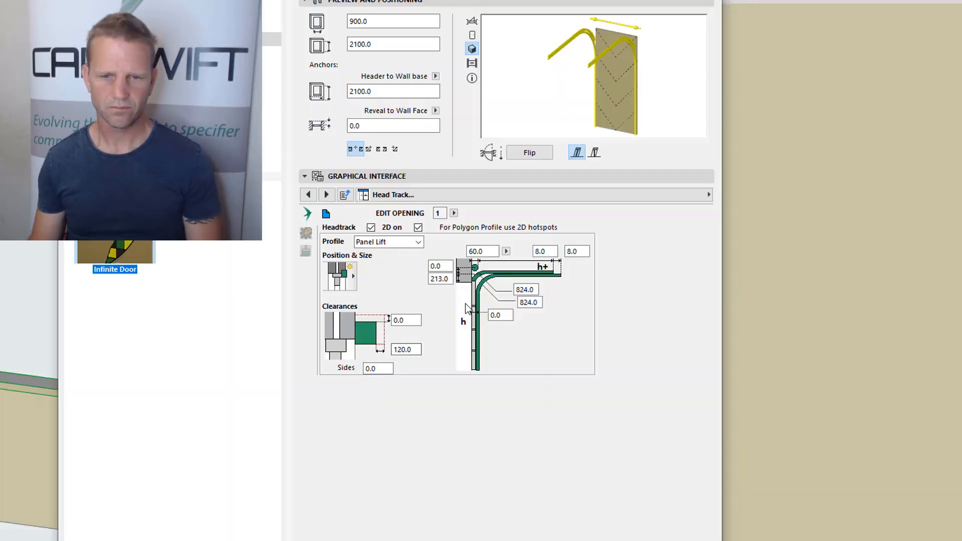
left_click(531, 289)
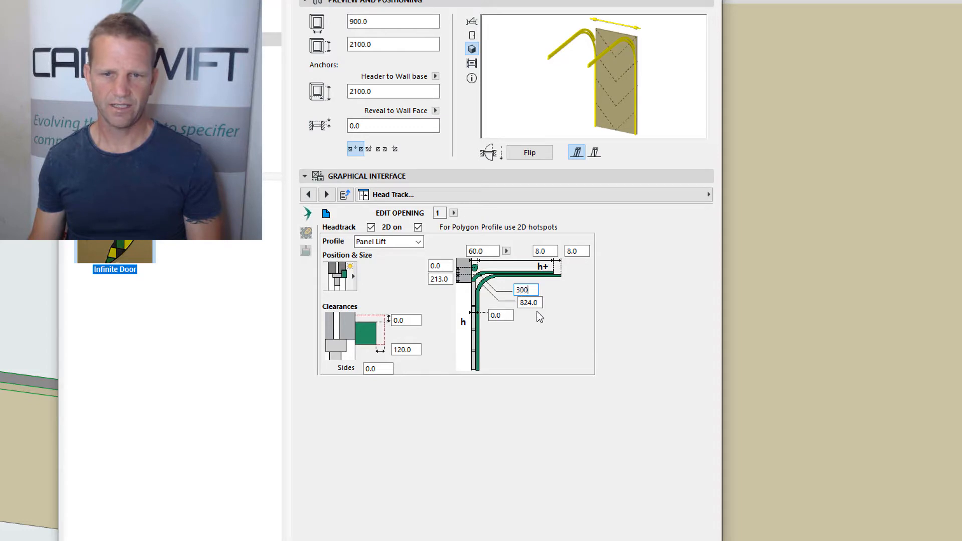
type("300")
key("Tab")
type("500")
key("Return")
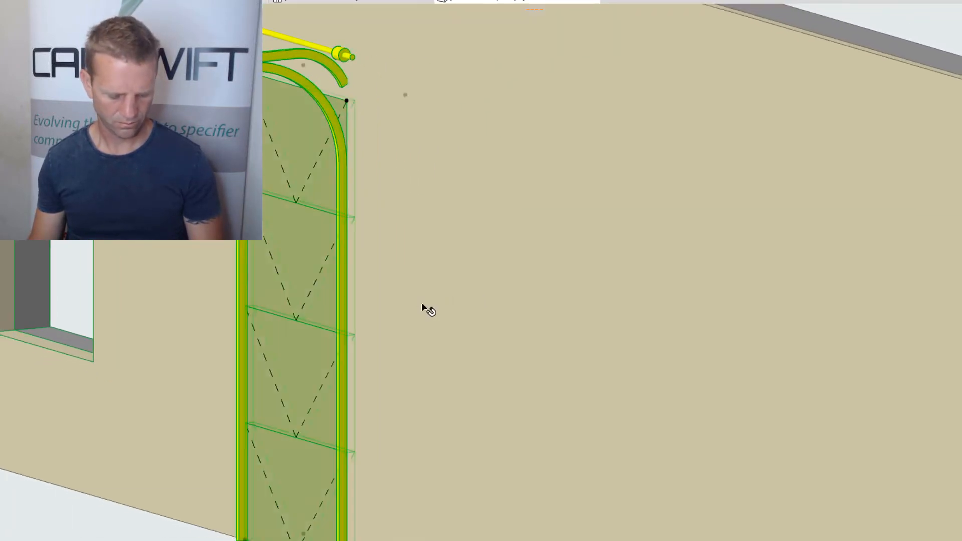
middle_click_drag(423, 308, 564, 307)
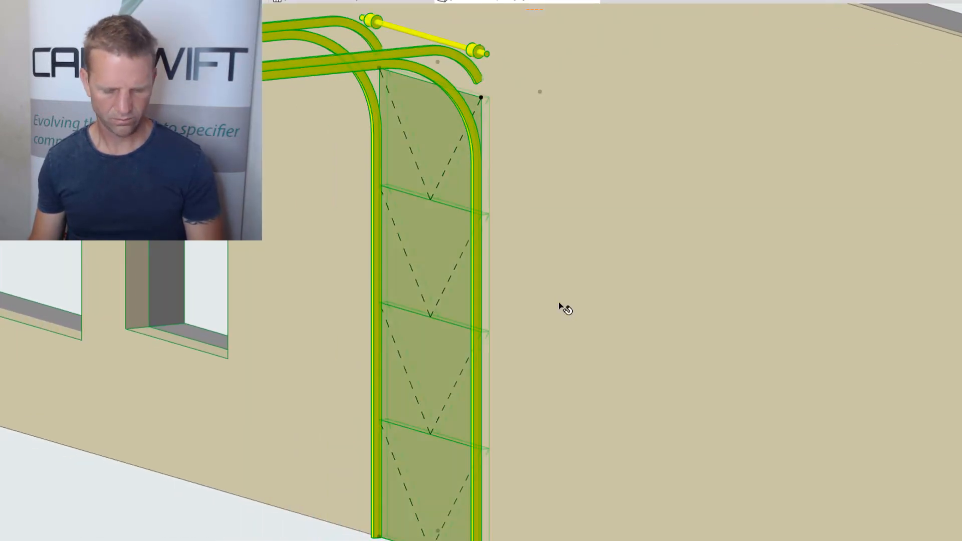
Reopen the head track settings, set the upper track's bend radius to 0 and accept the dialog
double_click(481, 114)
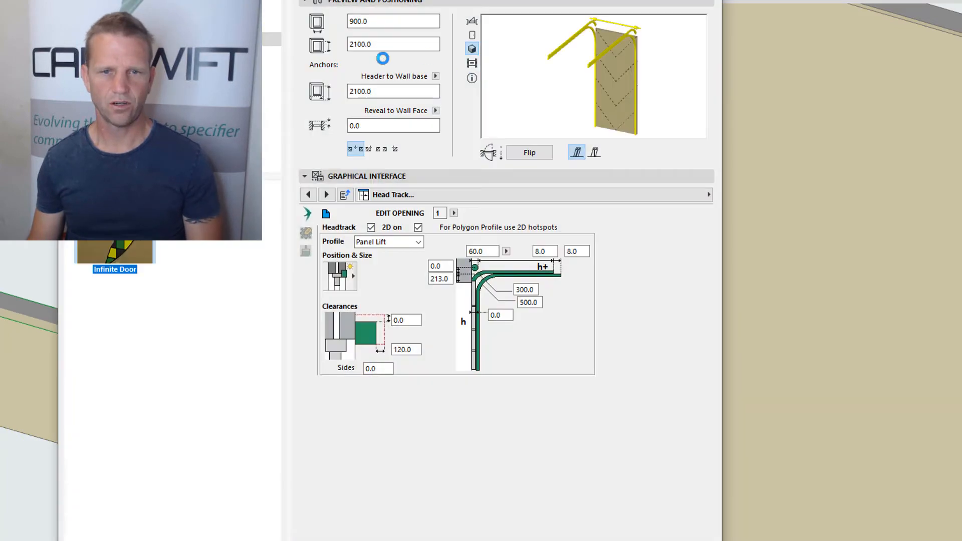
double_click(532, 292)
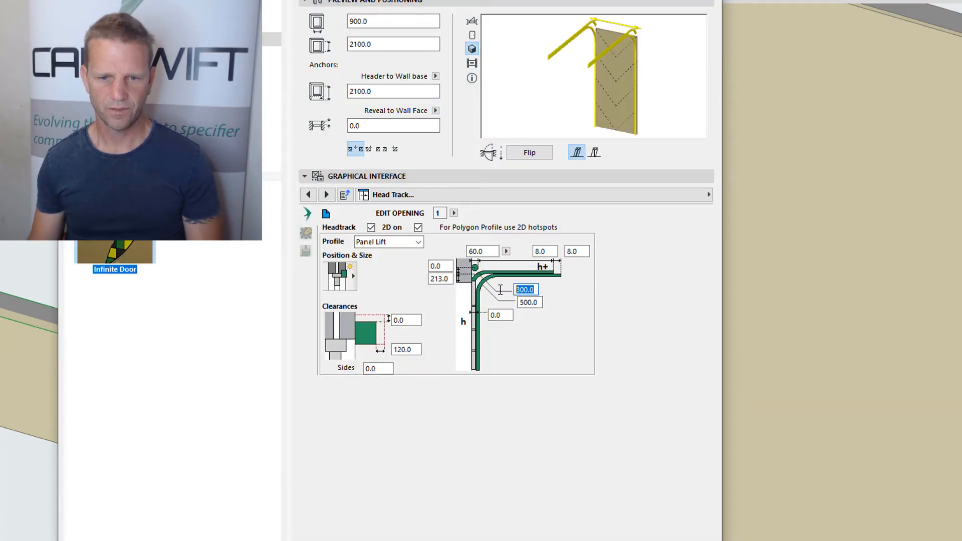
type("0")
left_click(539, 303)
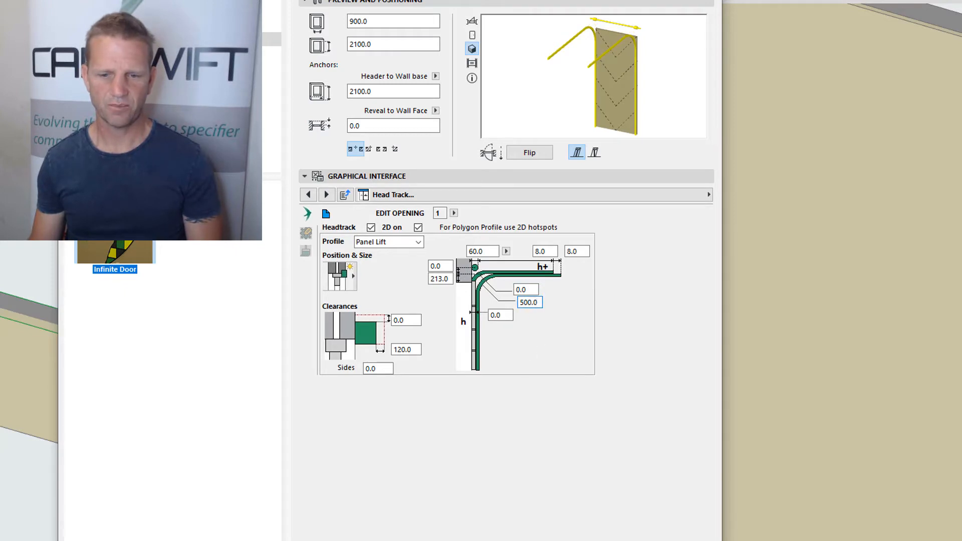
key("Return")
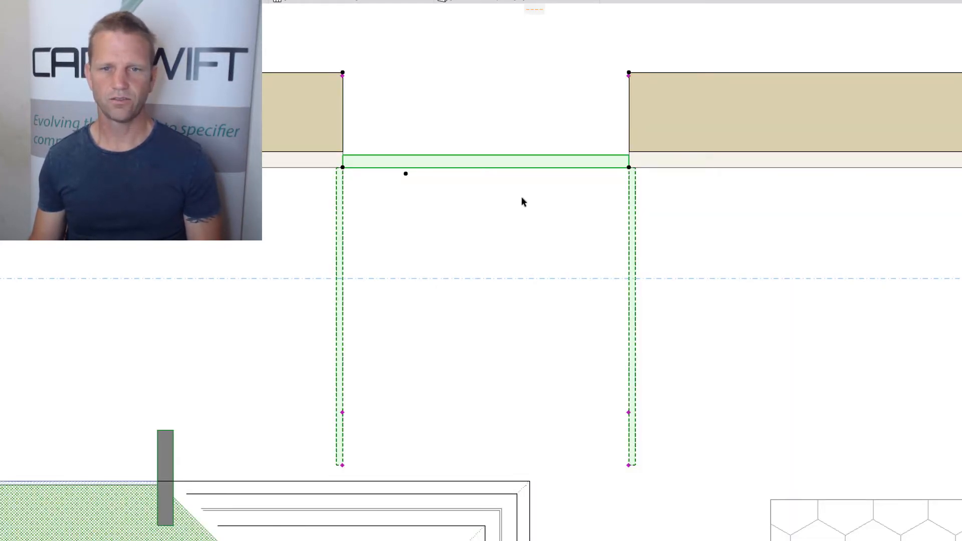
View the panel lift door in 3D, reopen its settings and enable Differ Widths & Styles for its operable elements
key("F3")
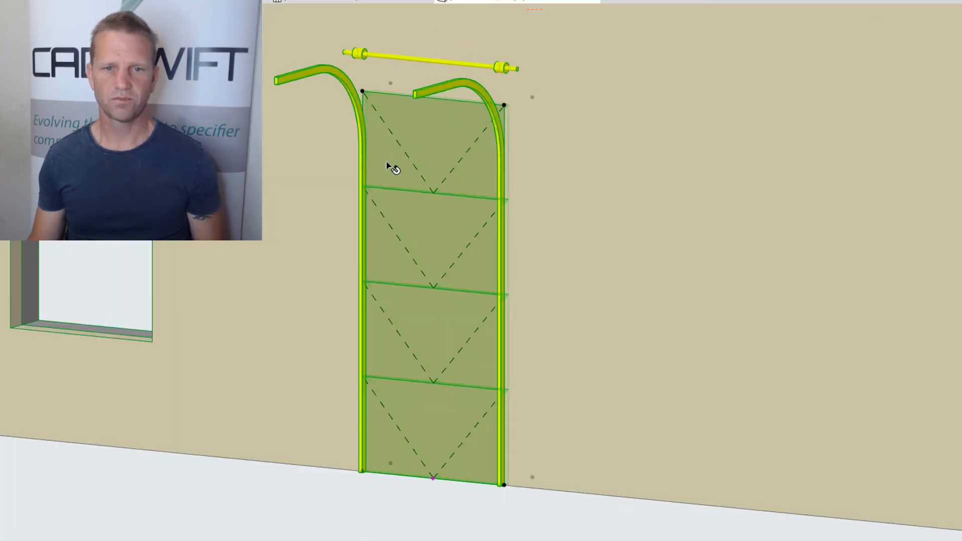
double_click(460, 148)
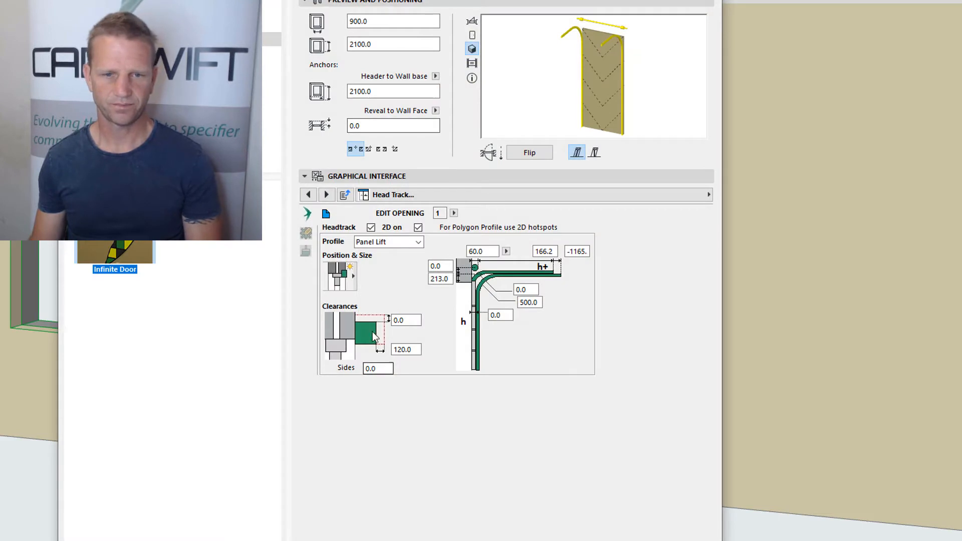
left_click(345, 194)
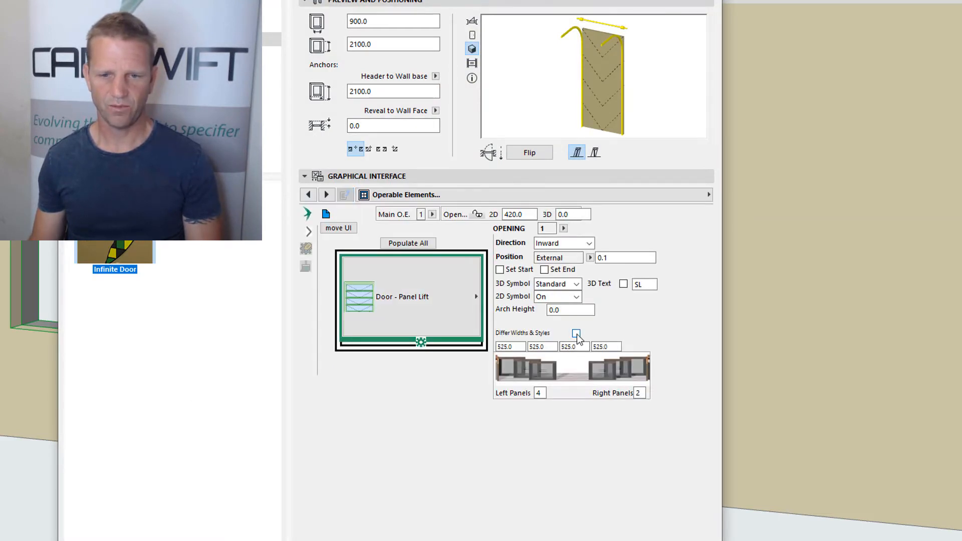
left_click(577, 334)
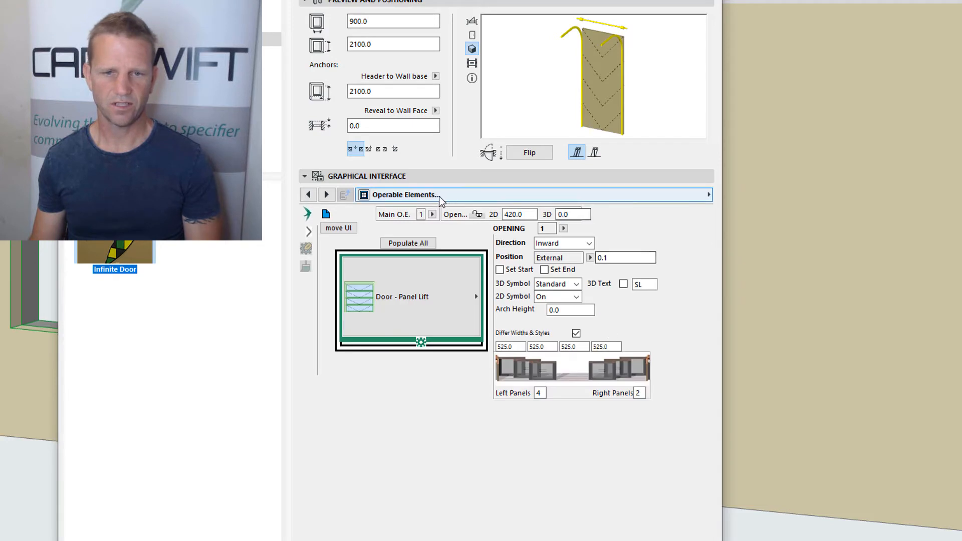
Set the style of opening panel 3 to Single Window and accept the door settings
left_click(476, 196)
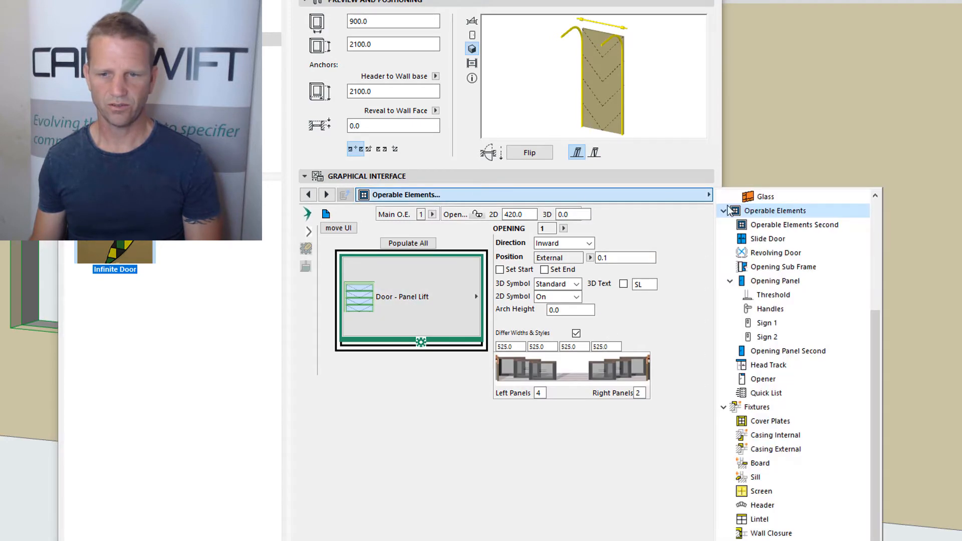
left_click(784, 281)
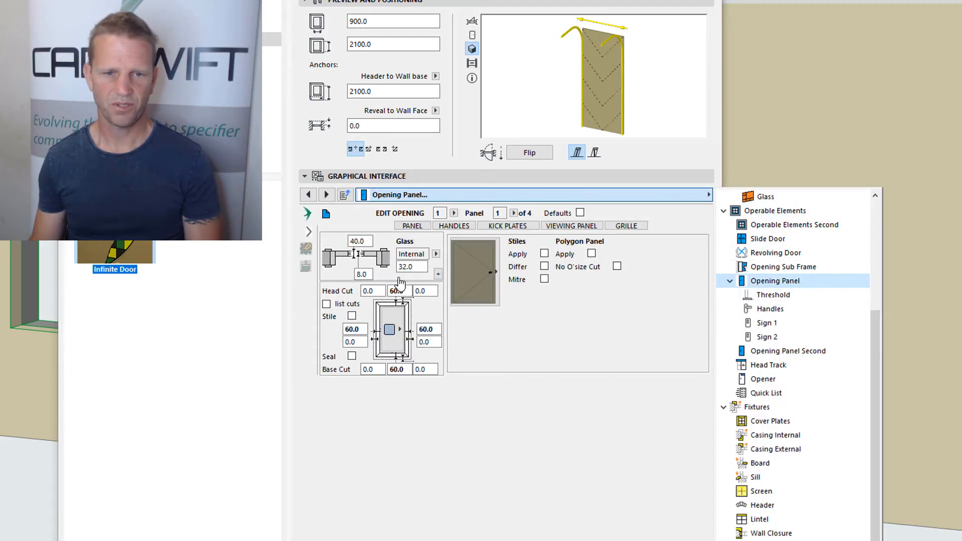
left_click(514, 213)
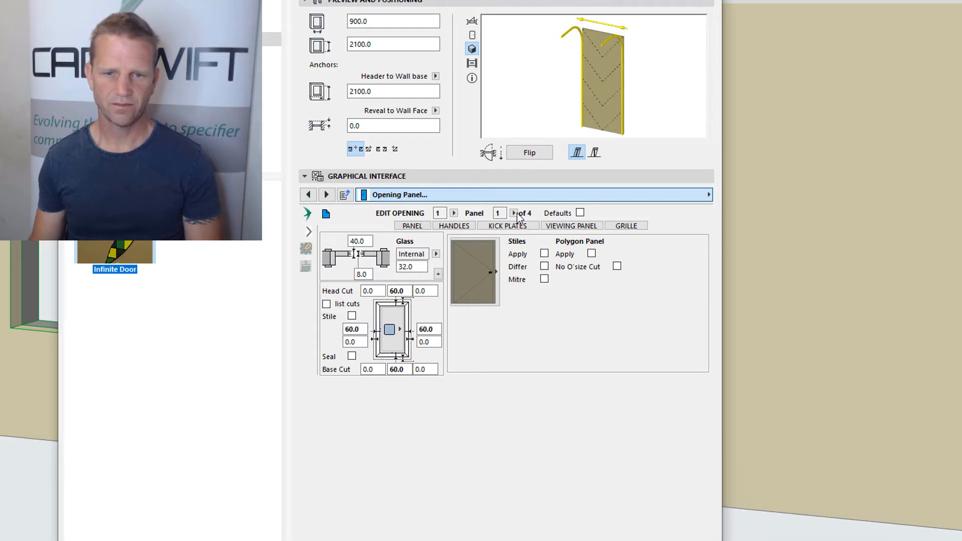
left_click(514, 213)
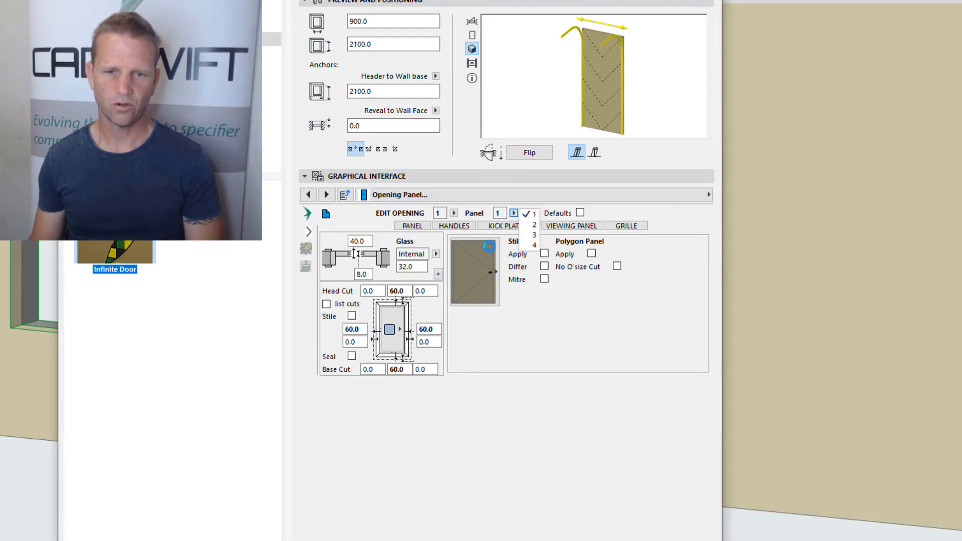
left_click(515, 213)
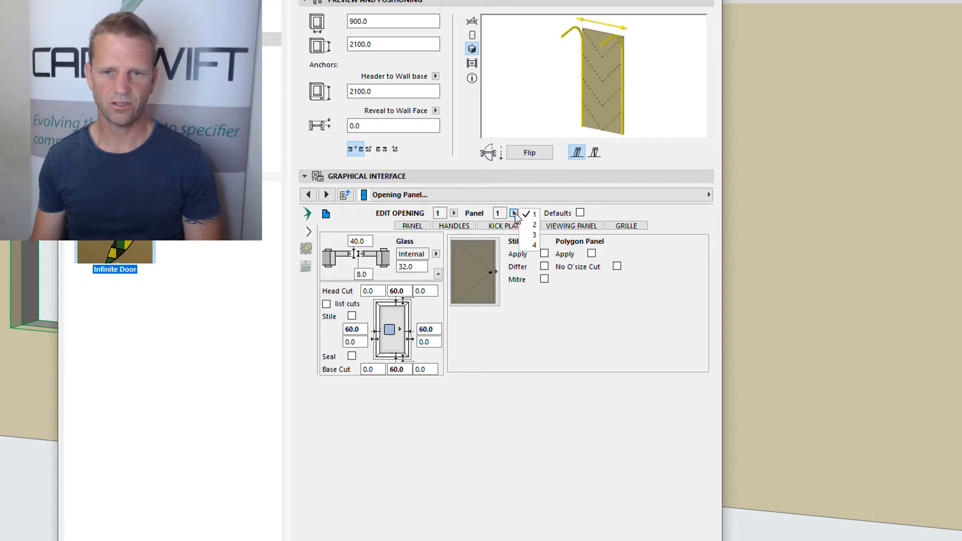
left_click(529, 236)
left_click(479, 276)
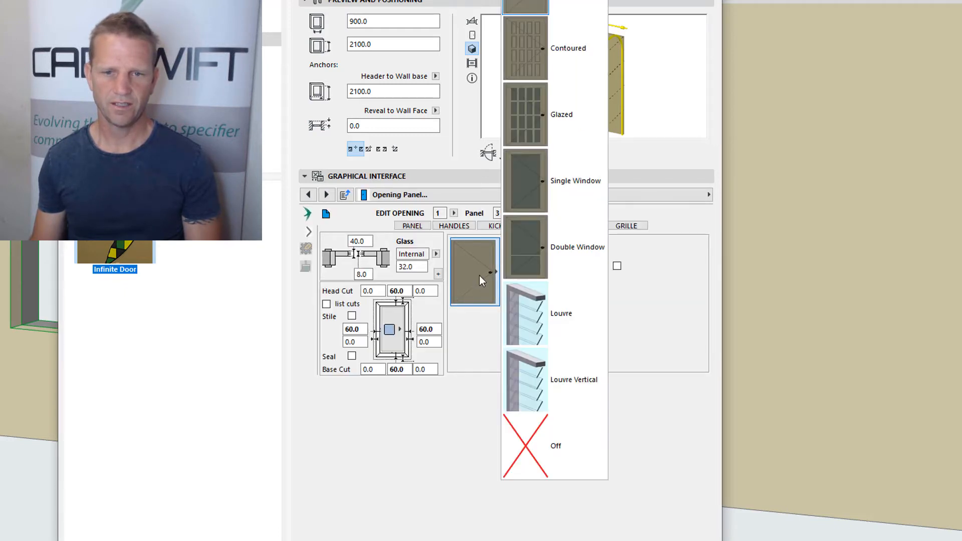
left_click(582, 184)
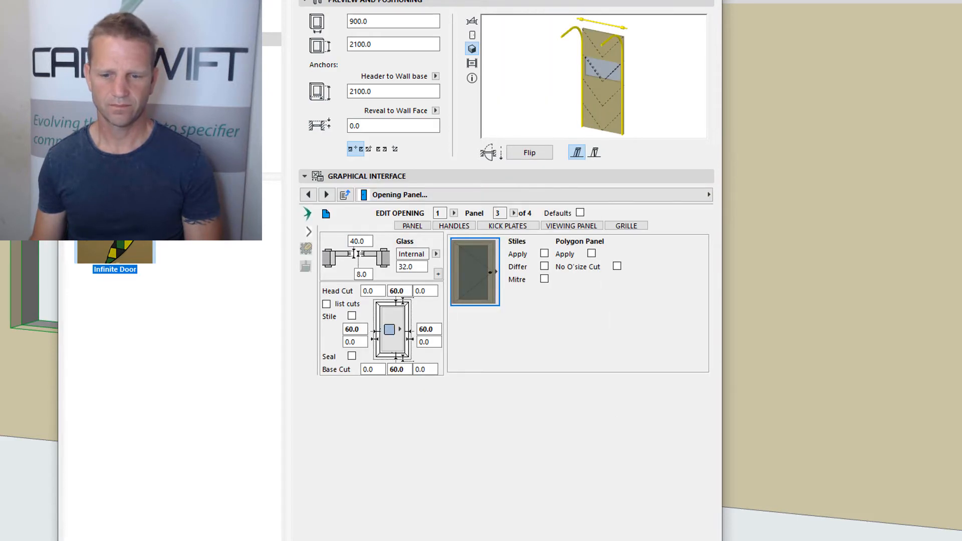
key("Return")
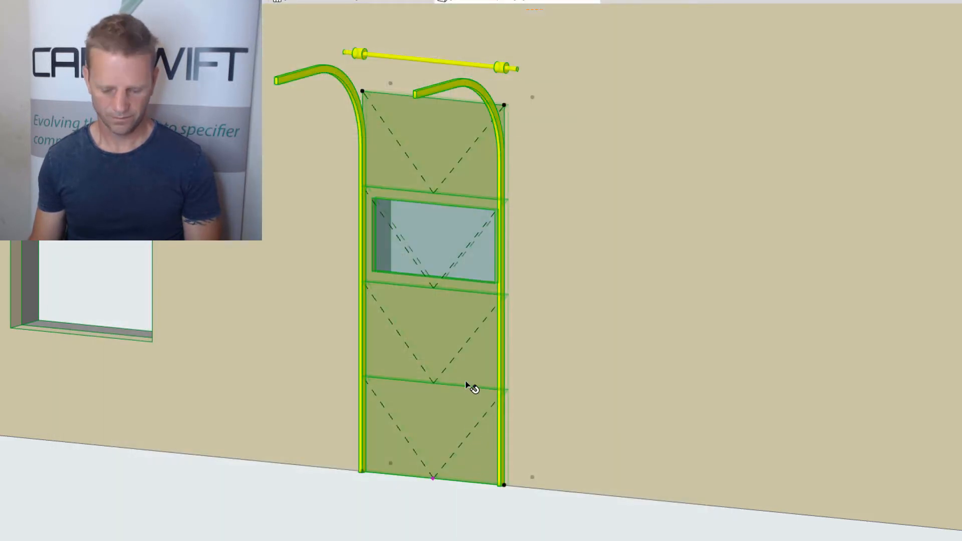
Inspect the panel lift door's glazed panel in the 3D view and reopen the door's settings
middle_click_drag(448, 403, 552, 401, "shift")
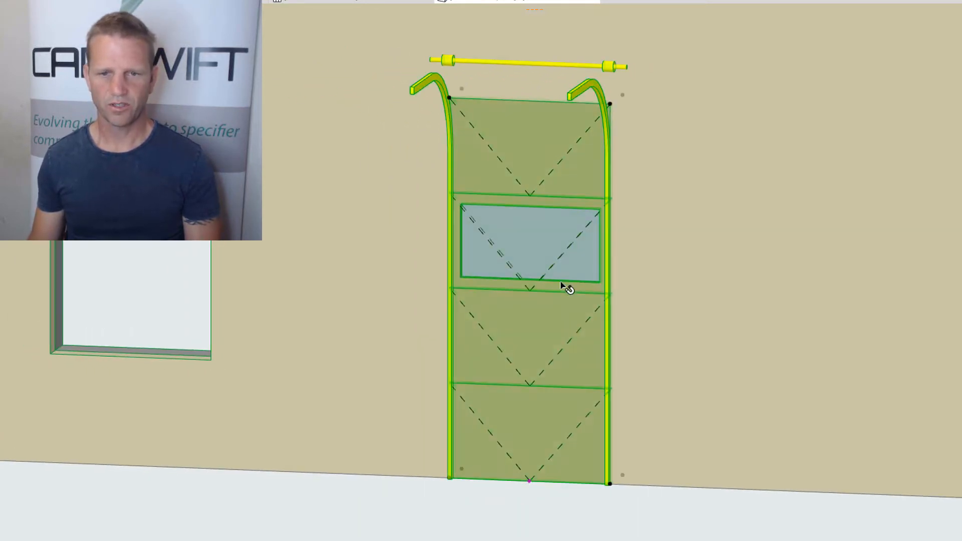
scroll(562, 286, "up", 2)
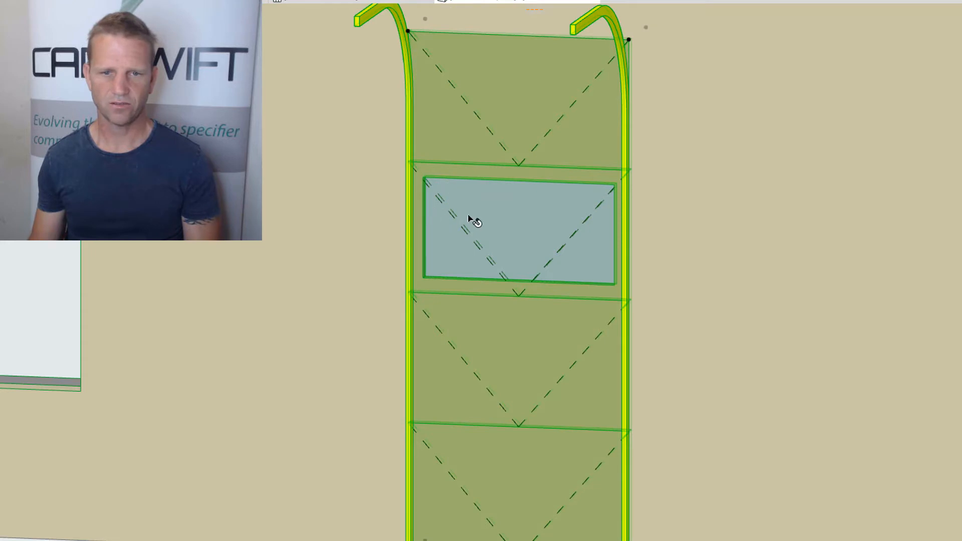
double_click(554, 197)
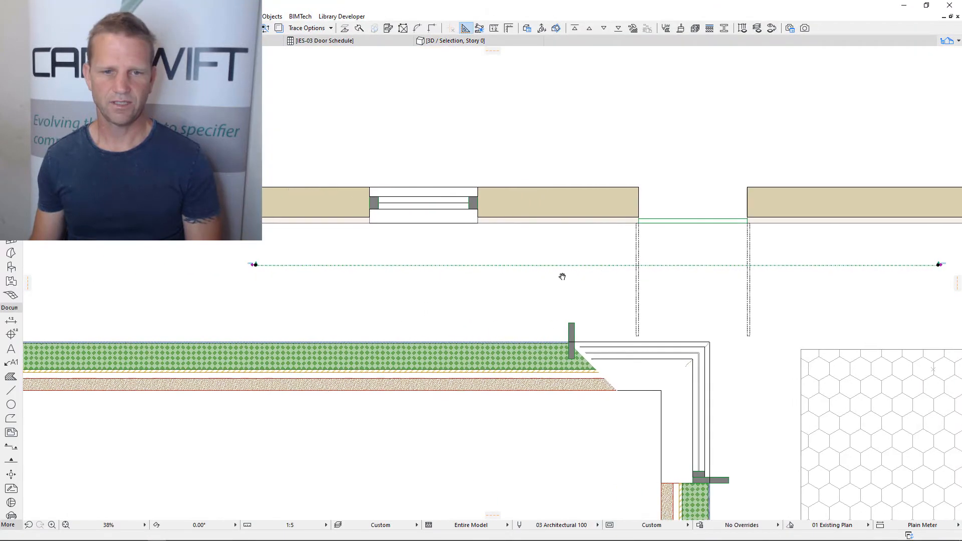
Open the Infinite Window's sill settings from the floor plan and enable both the sill and its 2D display
scroll(495, 220, "up", 2)
double_click(485, 224)
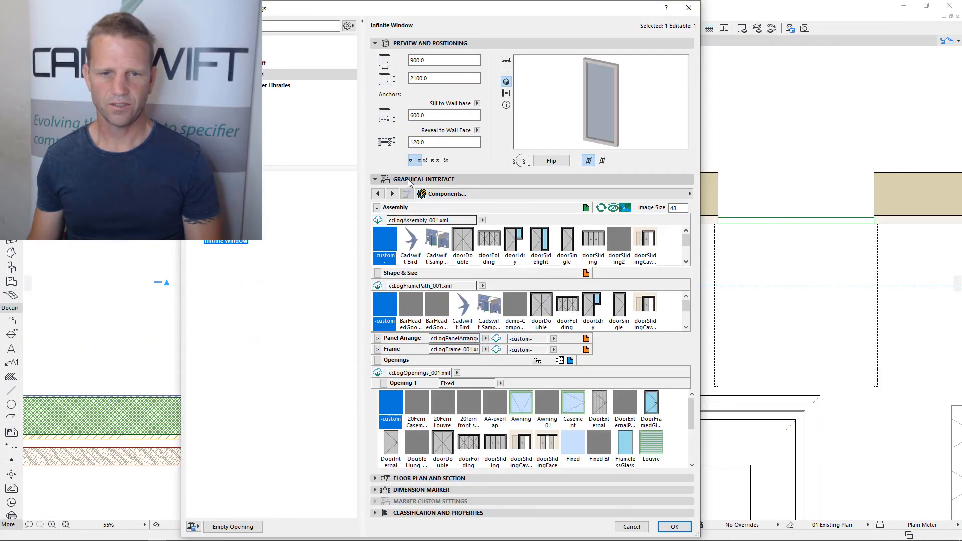
left_click(619, 194)
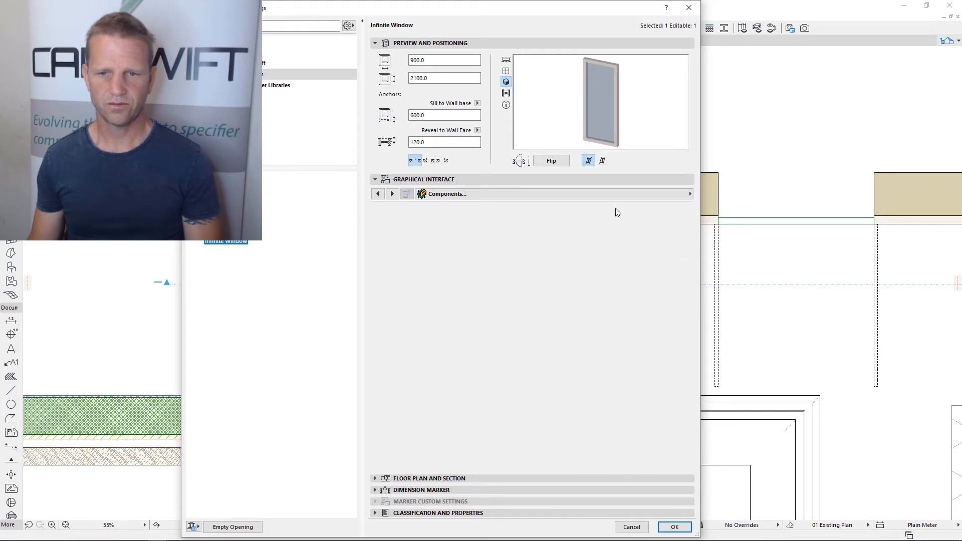
left_click(739, 416)
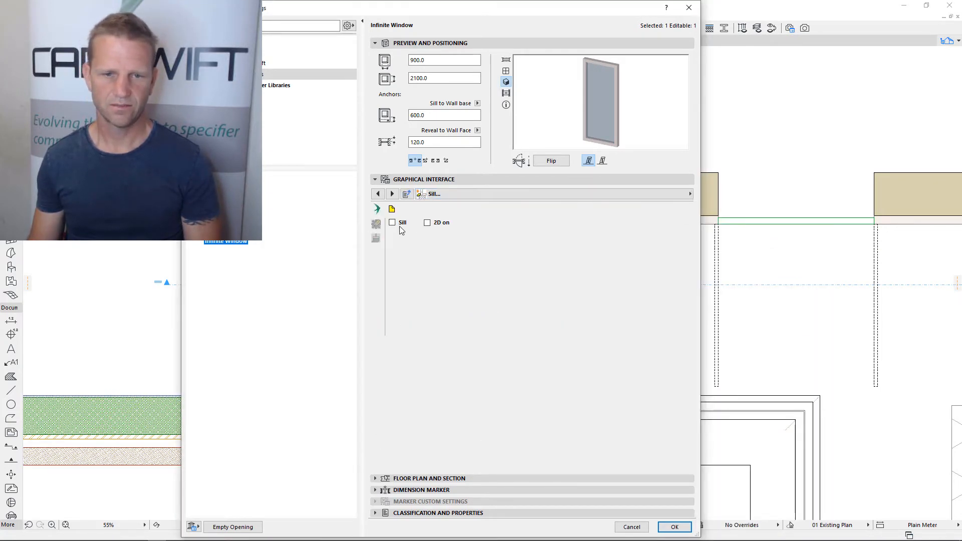
left_click(392, 223)
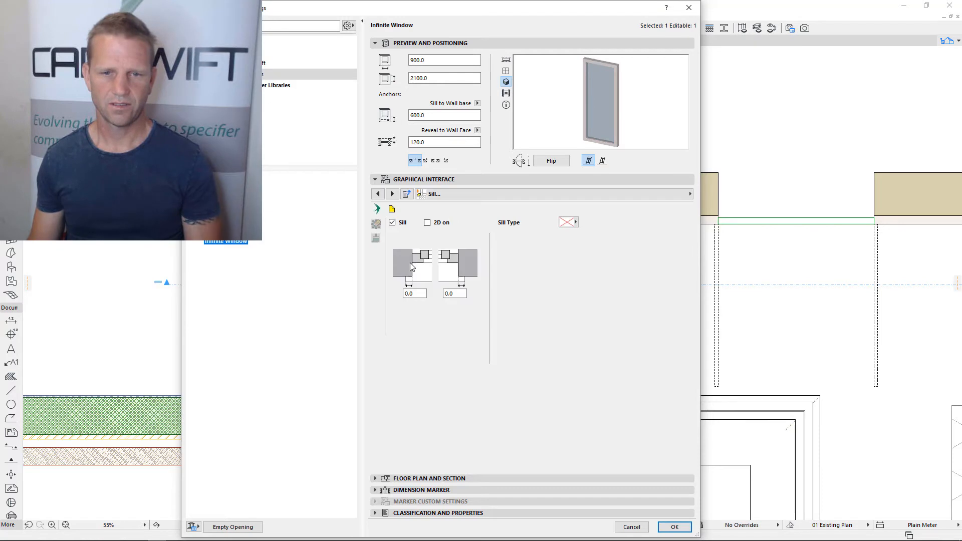
left_click(427, 223)
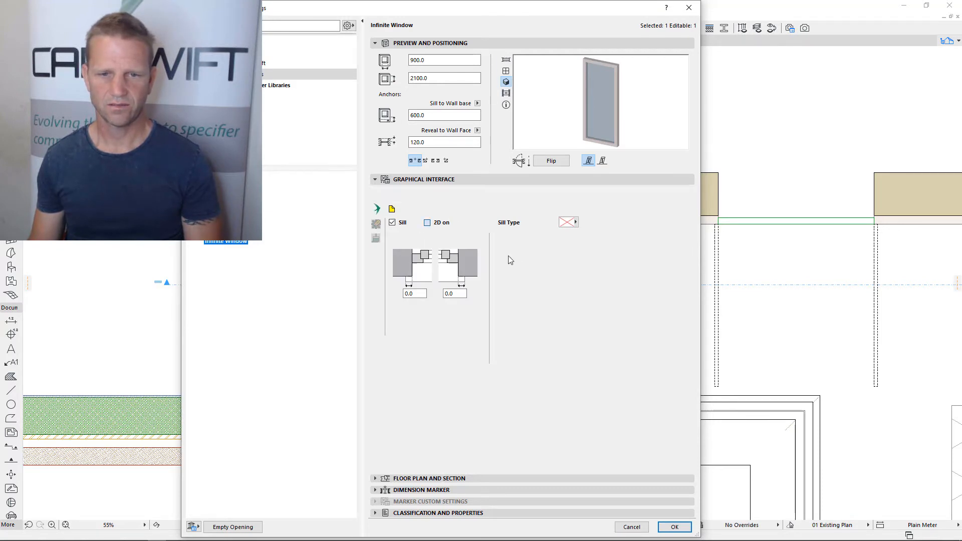
Set the window's sill type to Custom Profile and review the array of profile node values
left_click(569, 224)
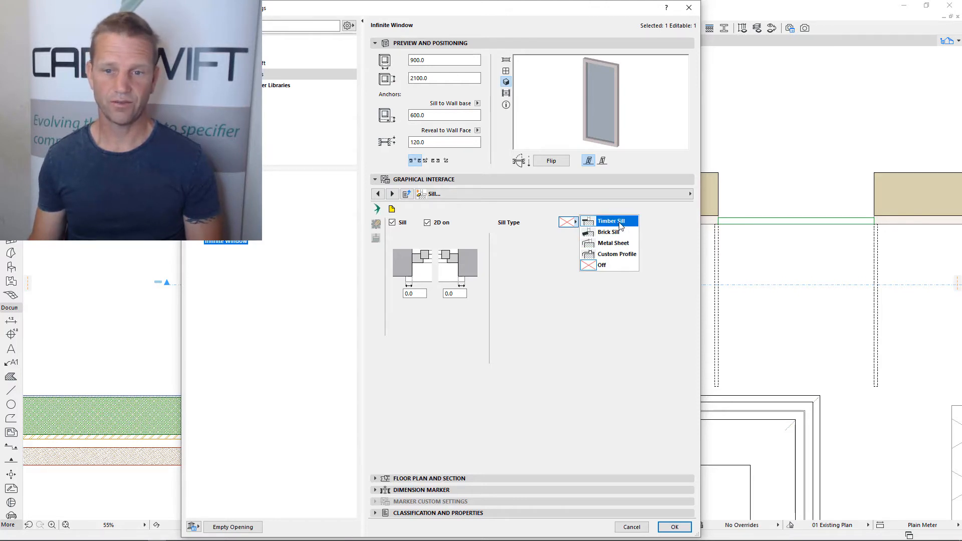
left_click(611, 256)
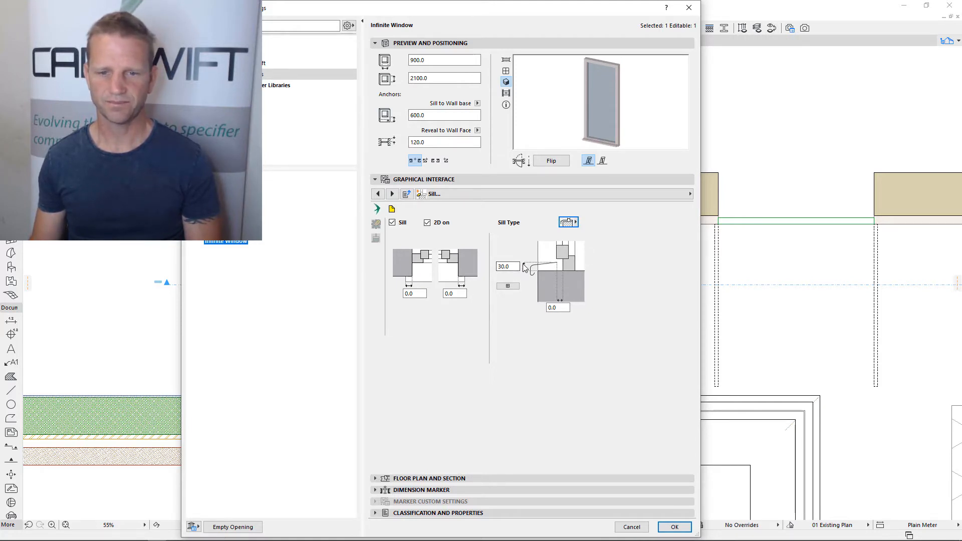
left_click(508, 286)
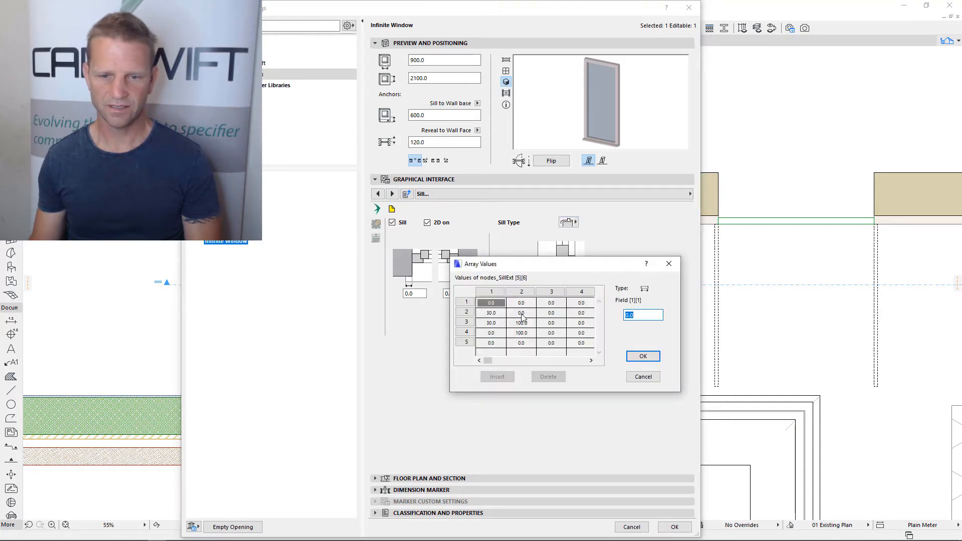
left_click(642, 356)
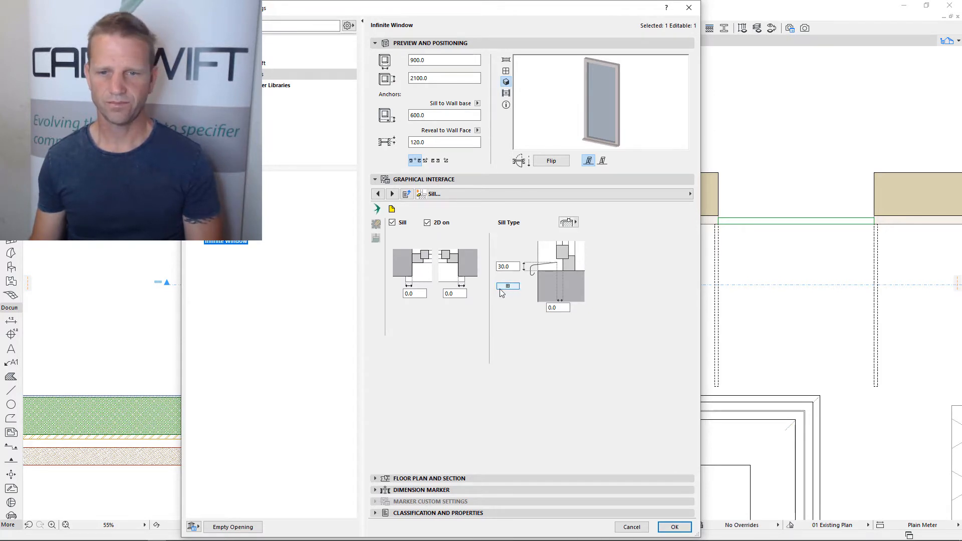
Set the window shape's guide hotspots to Profile Guides and accept the settings
left_click(691, 194)
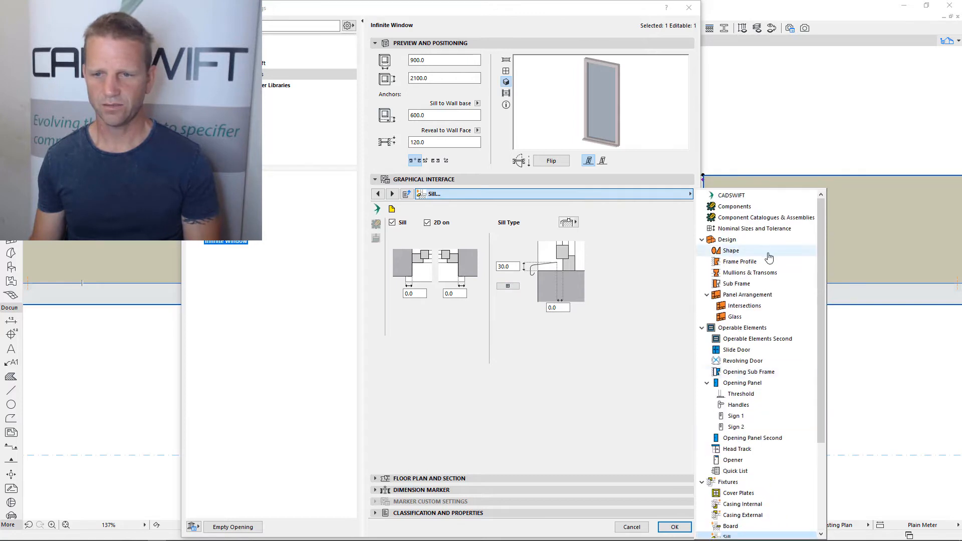
left_click(732, 251)
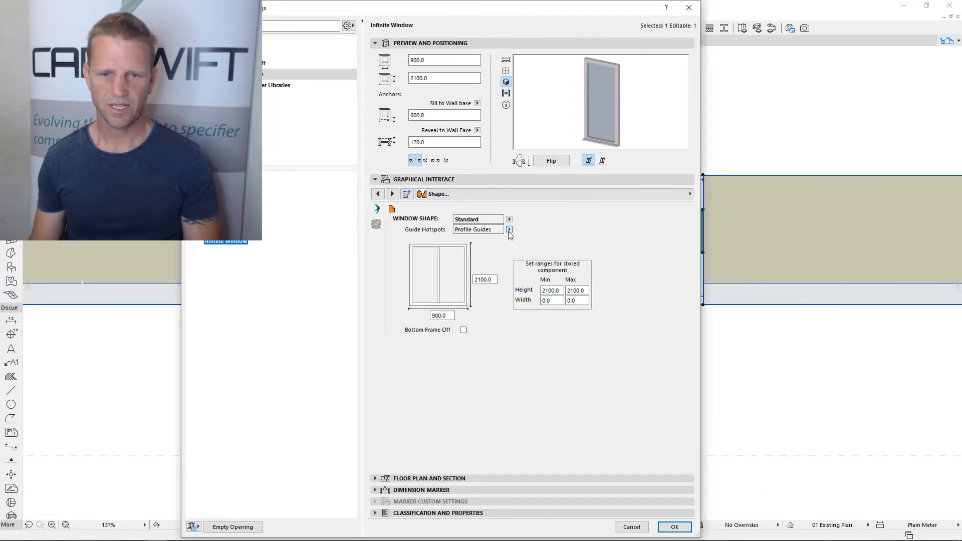
left_click(510, 229)
left_click(541, 239)
left_click(676, 527)
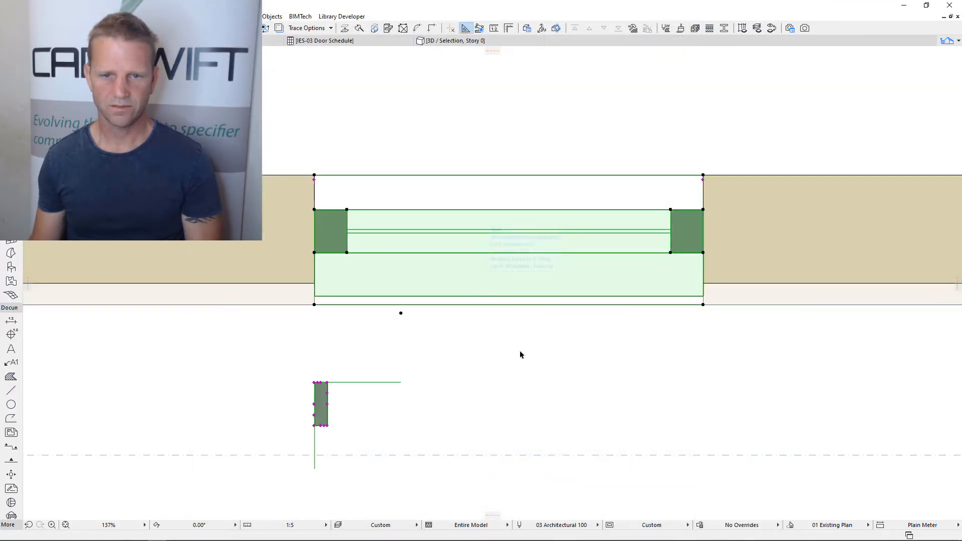
Try to stretch the outer lower corner node of the sill profile guide in the floor plan
scroll(322, 379, "up", 2)
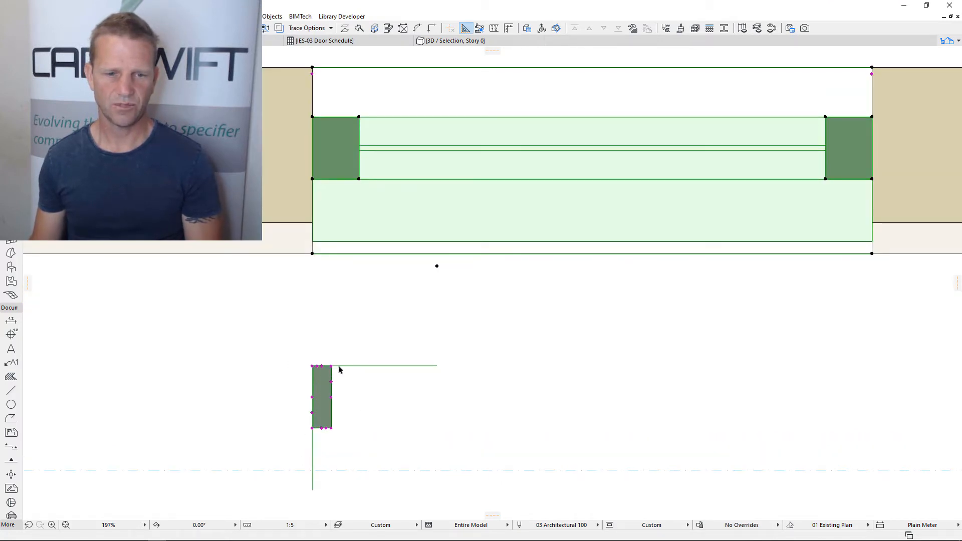
middle_click_drag(341, 379, 359, 319)
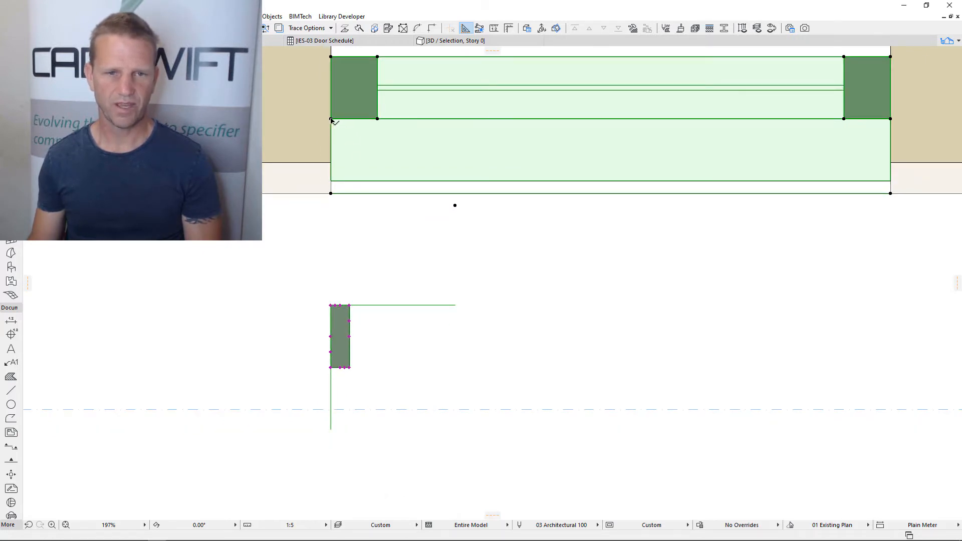
left_click(350, 369)
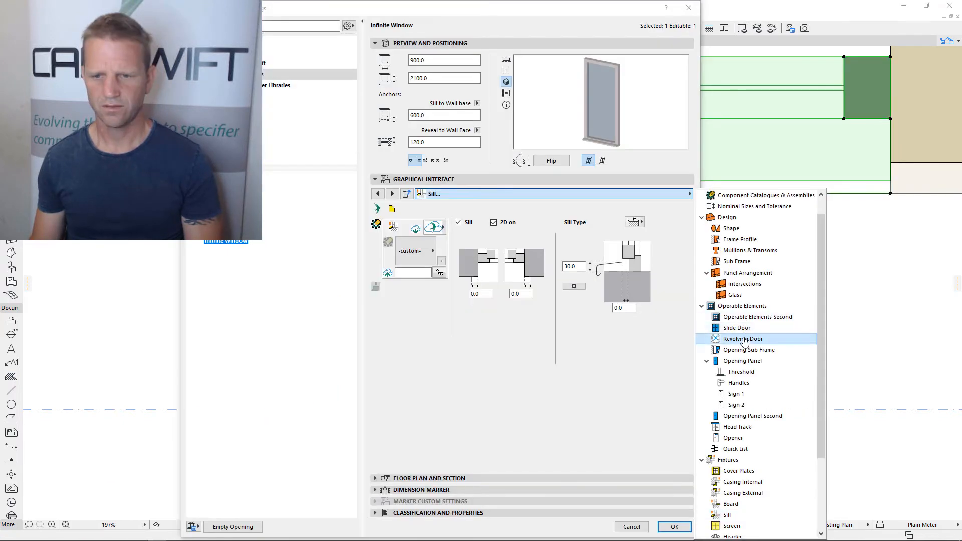
Examine the Defaults option among the window's revolving door settings
left_click(747, 338)
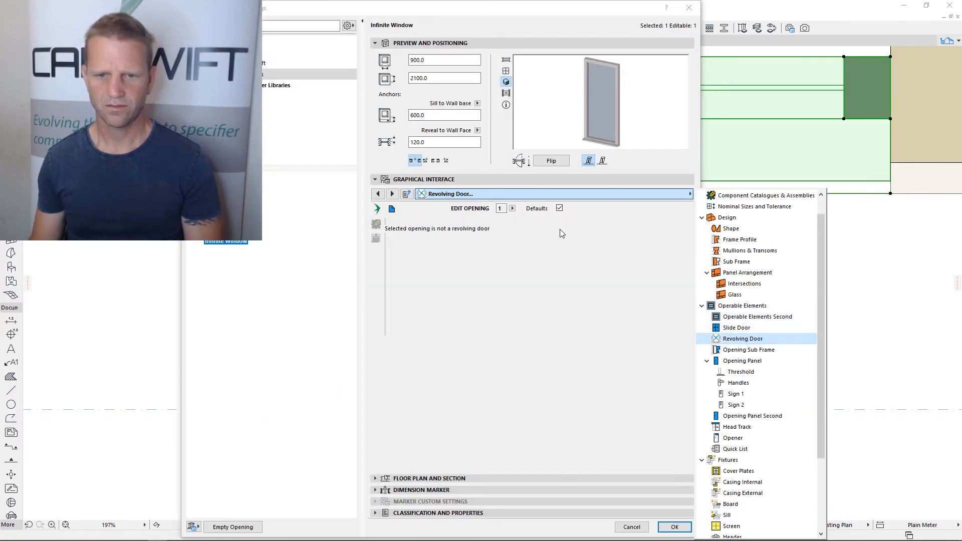
left_click(562, 214)
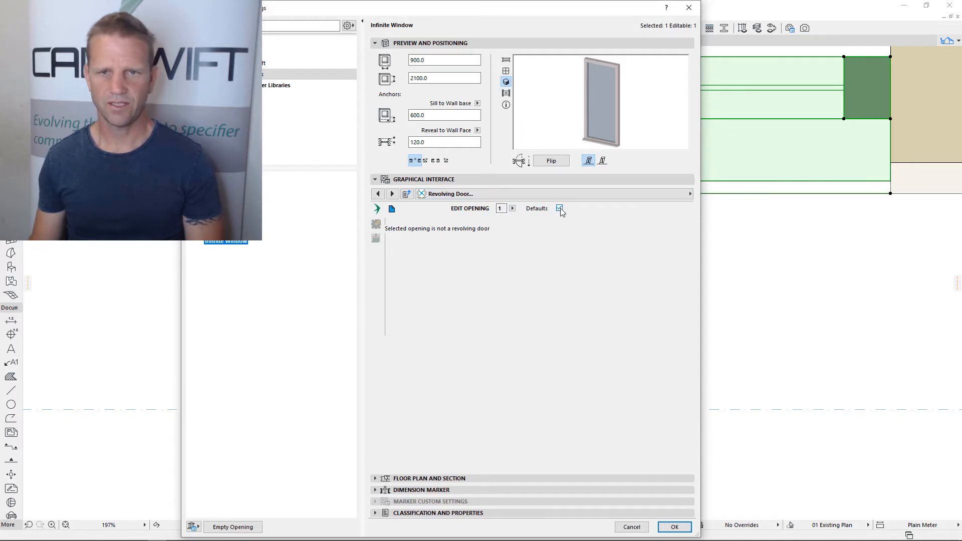
left_click(561, 210)
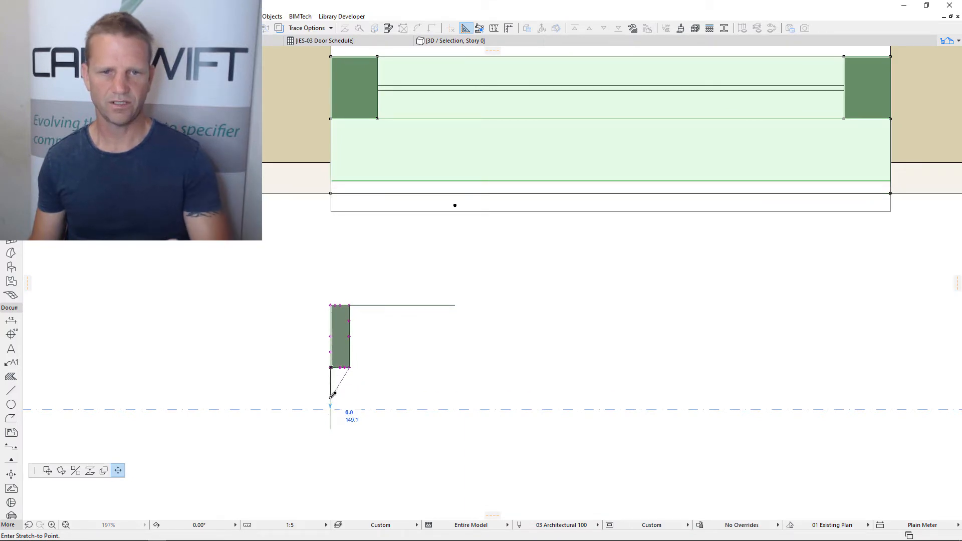
Stretch the inner lower corner of the sill profile guide downward to form a slanted end, and deselect the window
left_click(331, 404)
scroll(334, 386, "up", 2)
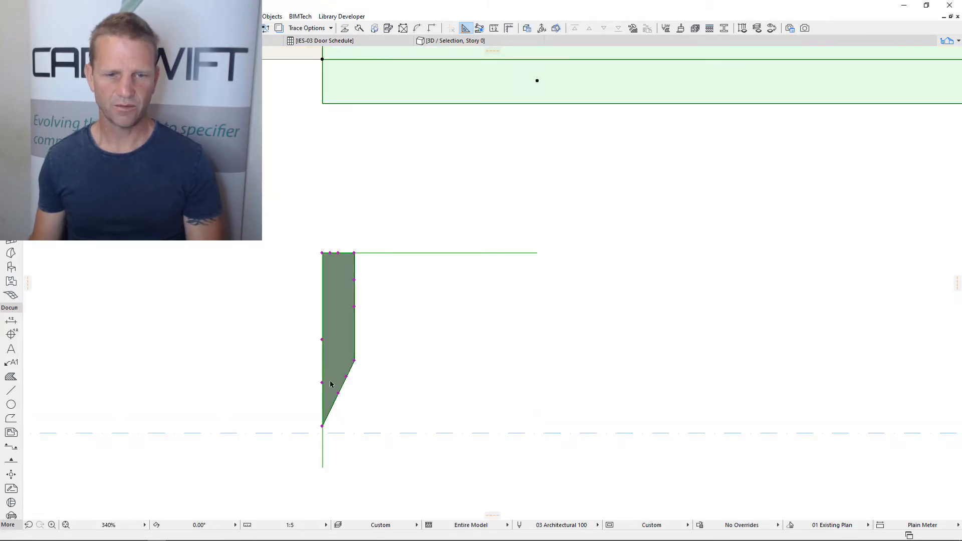
key("Escape")
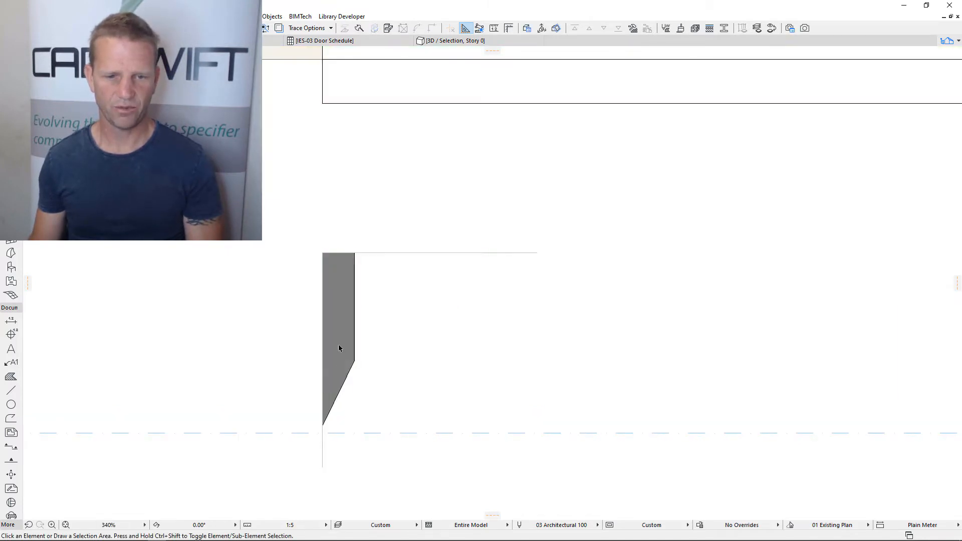
Stretch and insert nodes along the outer edge of the sill profile guide to form a thin, bent plate profile
left_click(355, 362)
left_click(322, 383)
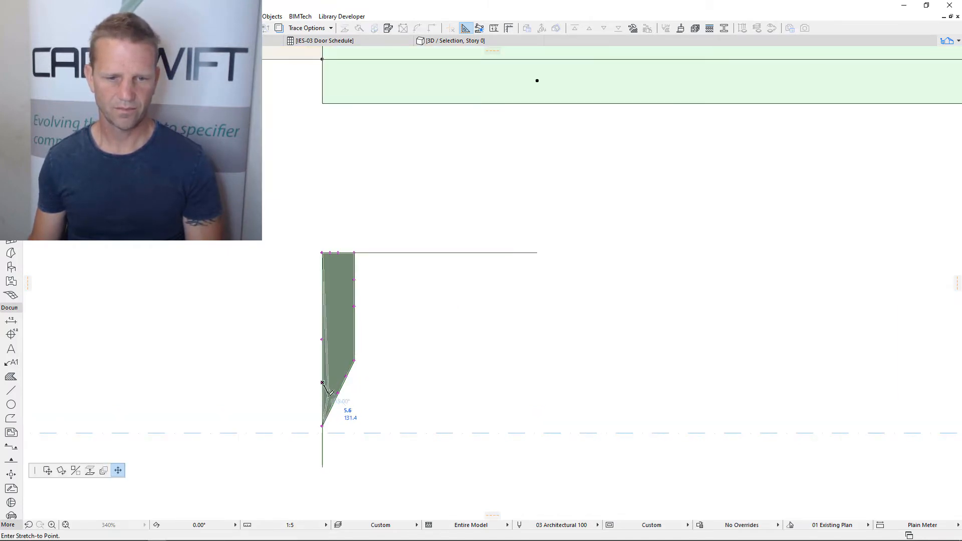
left_click(323, 407)
left_click(322, 368)
left_click(349, 360)
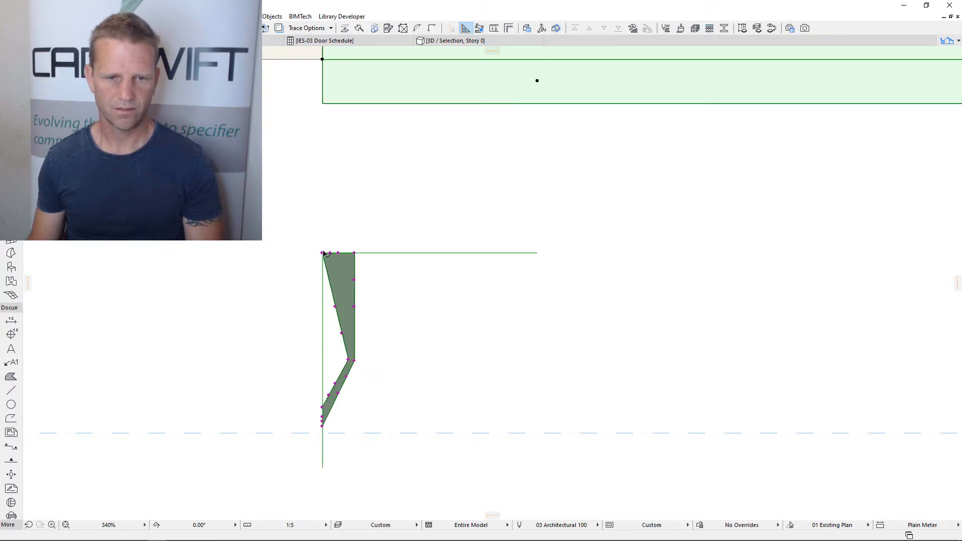
left_click(322, 253)
left_click(350, 253)
scroll(411, 340, "down", 2)
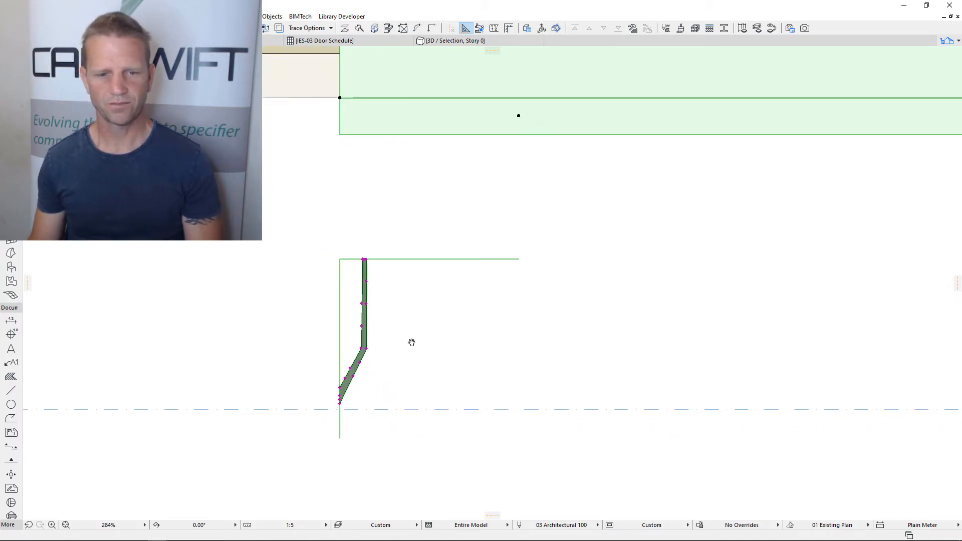
scroll(396, 356, "down", 2)
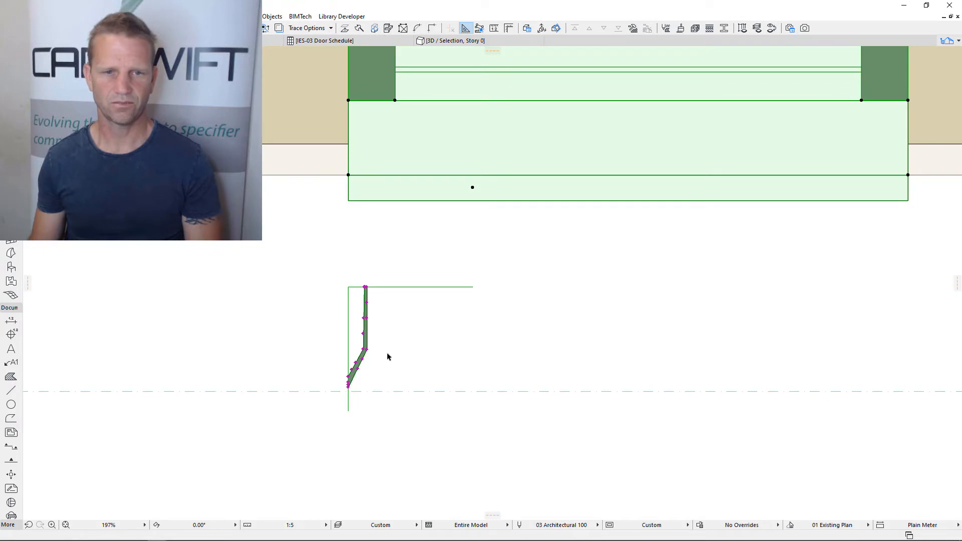
Mark a marquee around one end of the window and examine the cut custom sill profile in 3D
key("F3")
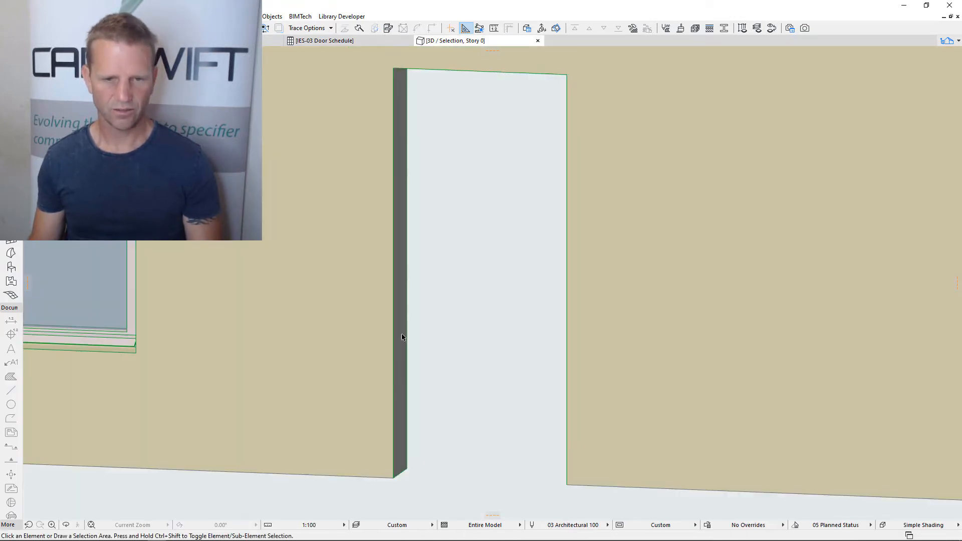
middle_click_drag(401, 315, 146, 337, "shift")
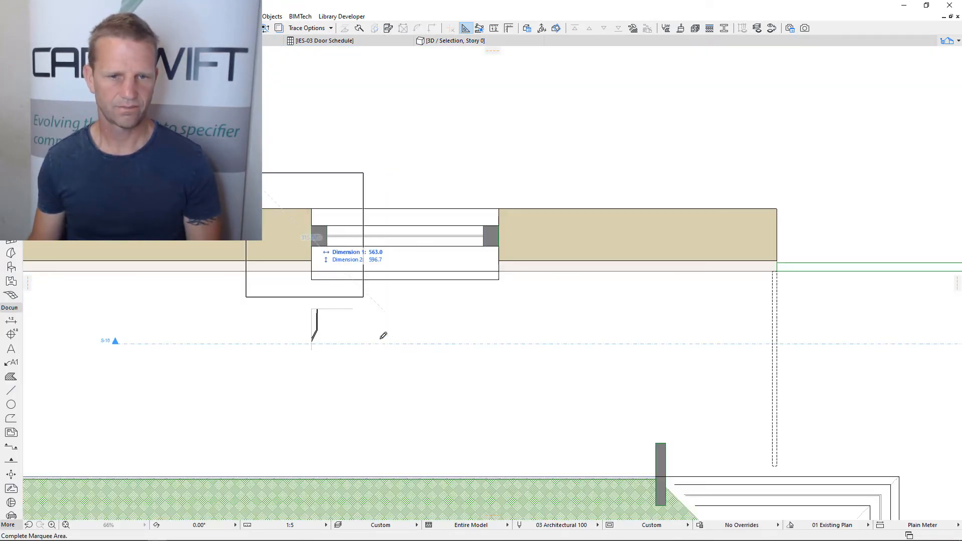
left_click(411, 379)
key("F5")
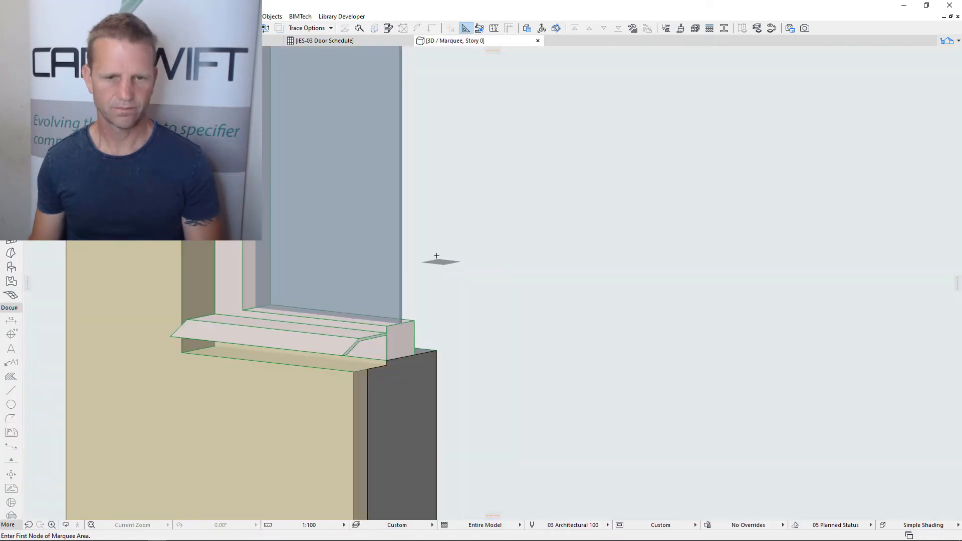
middle_click_drag(511, 307, 232, 290, "shift")
scroll(326, 333, "up", 6)
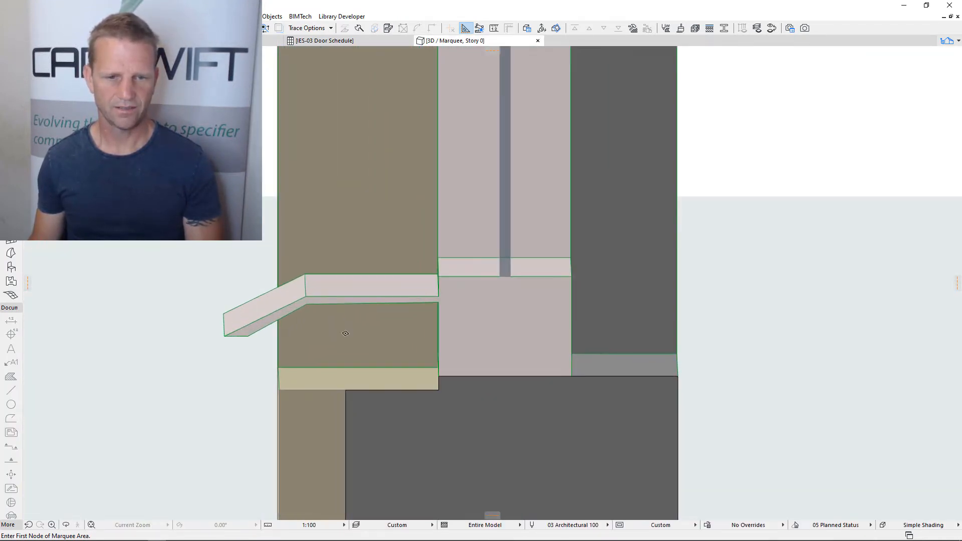
scroll(357, 369, "down", 5)
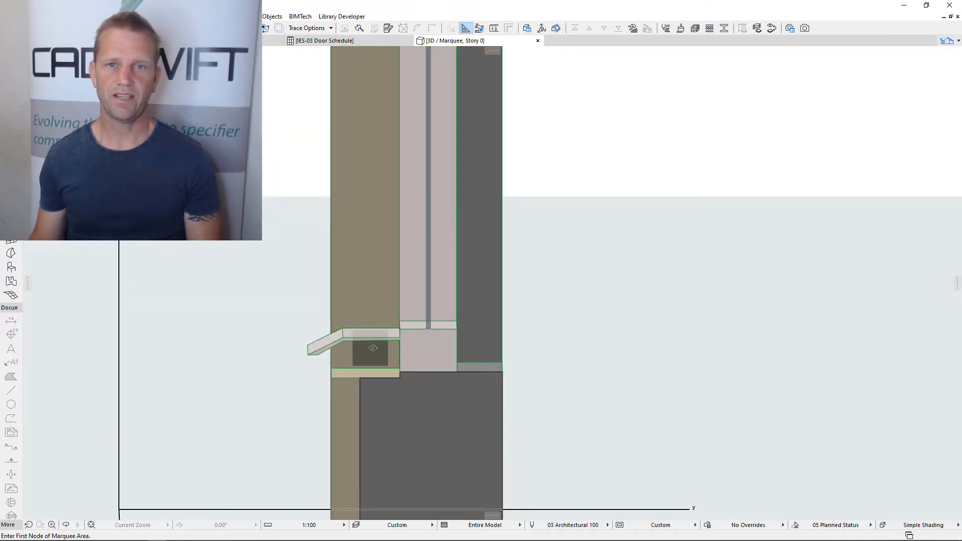
scroll(371, 368, "down", 5)
middle_click_drag(376, 372, 677, 404, "shift")
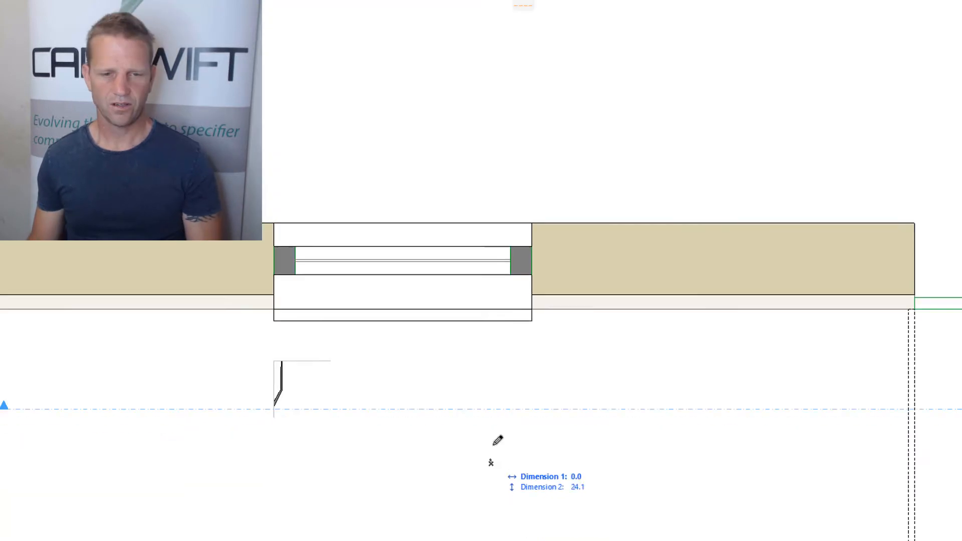
Clear the marquee in the floor plan and open the section view from its marker beside the wall
left_click(46, 117)
left_click(11, 56)
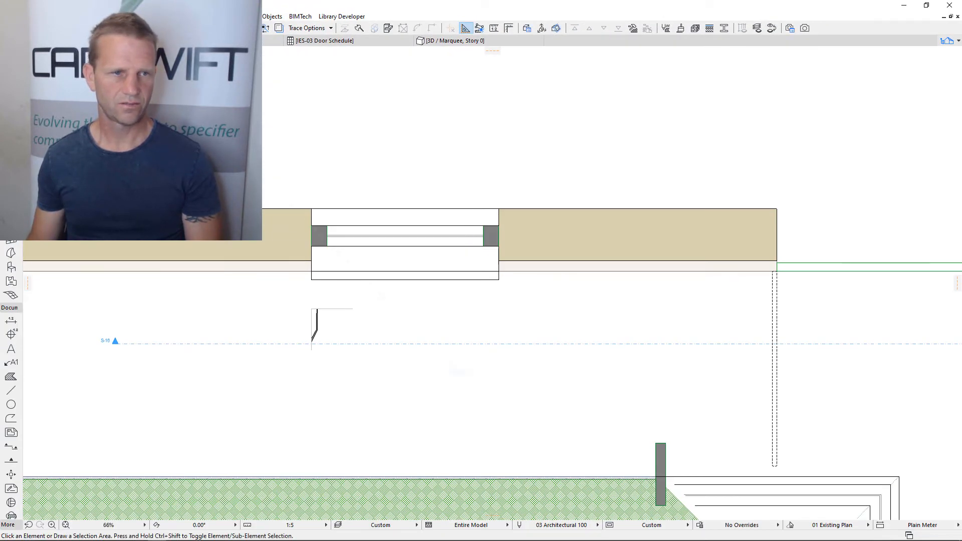
left_click(115, 345)
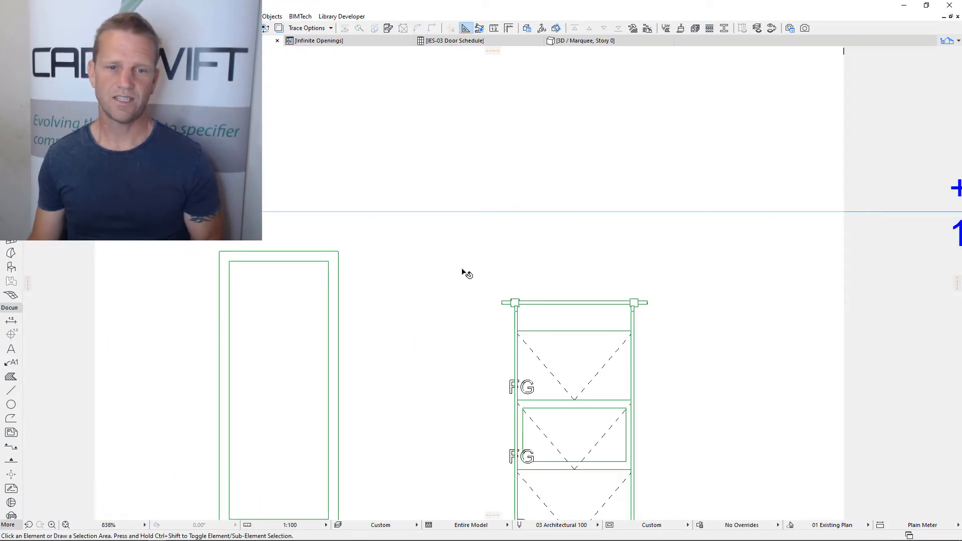
Set the tall window's shape to Polygon with Profile Guides as guide hotspots, and accept the settings
middle_click_drag(418, 326, 487, 247)
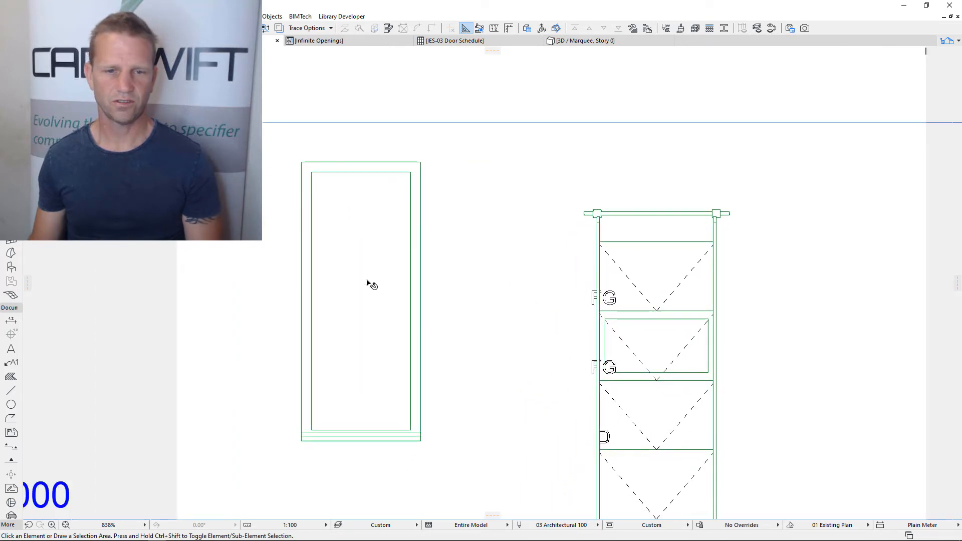
left_click(389, 271)
middle_click_drag(428, 293, 451, 304)
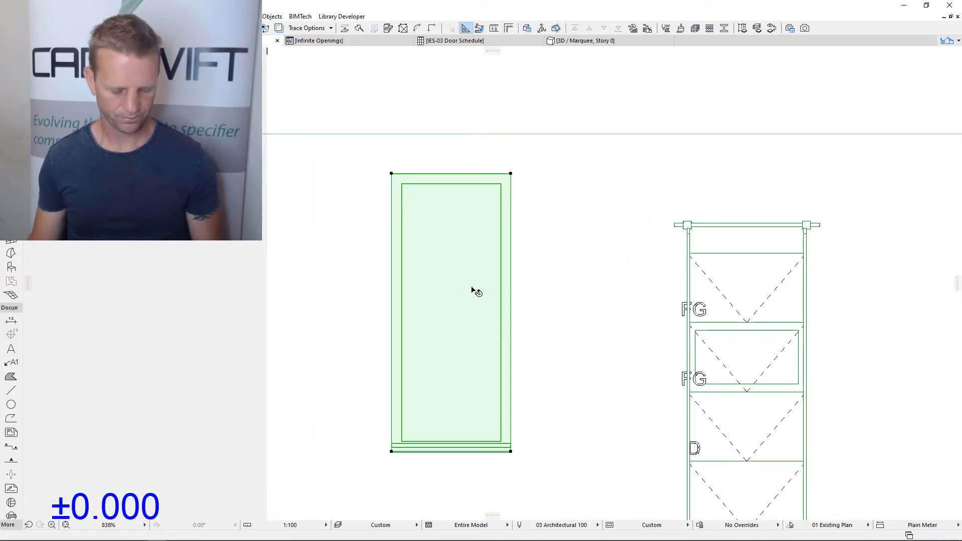
double_click(477, 289)
scroll(699, 251, "up", 4)
left_click(699, 250)
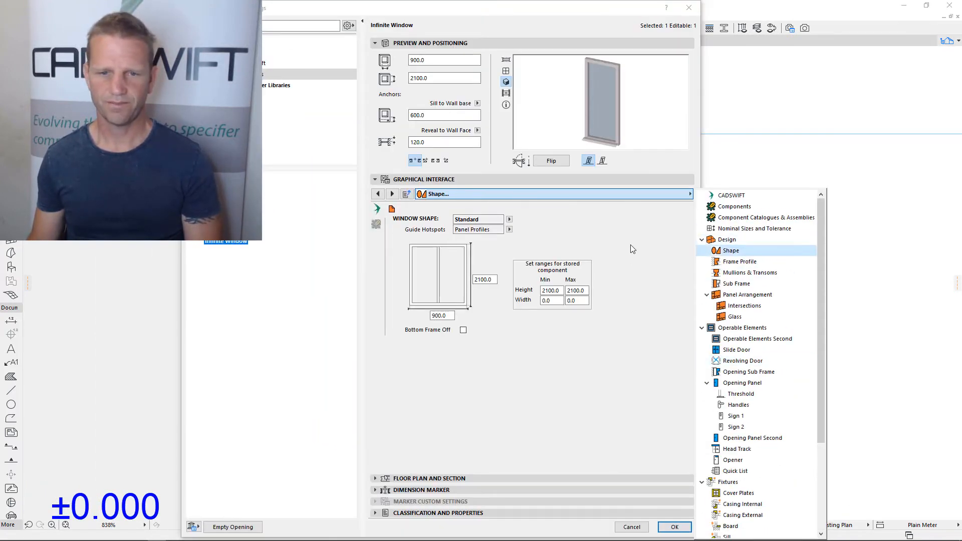
left_click(509, 219)
left_click(534, 231)
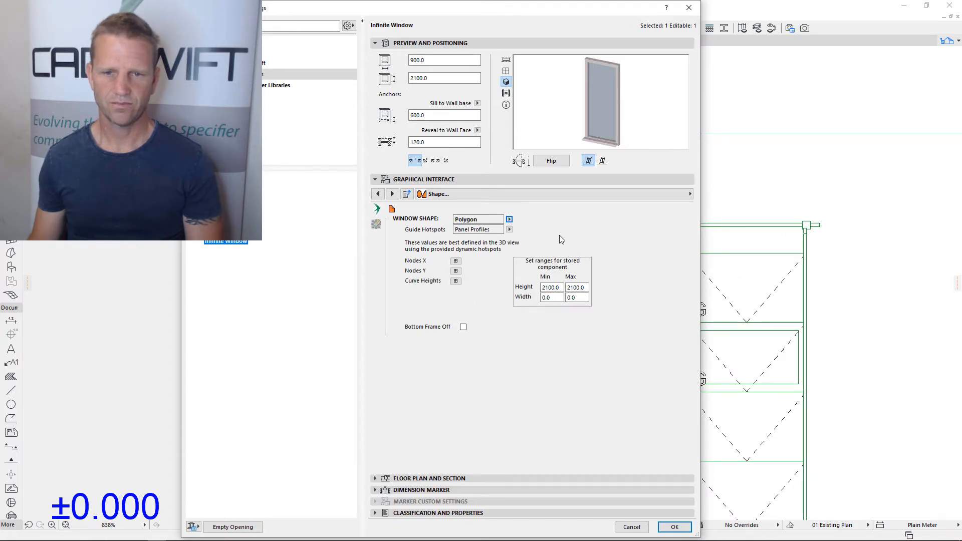
left_click(509, 230)
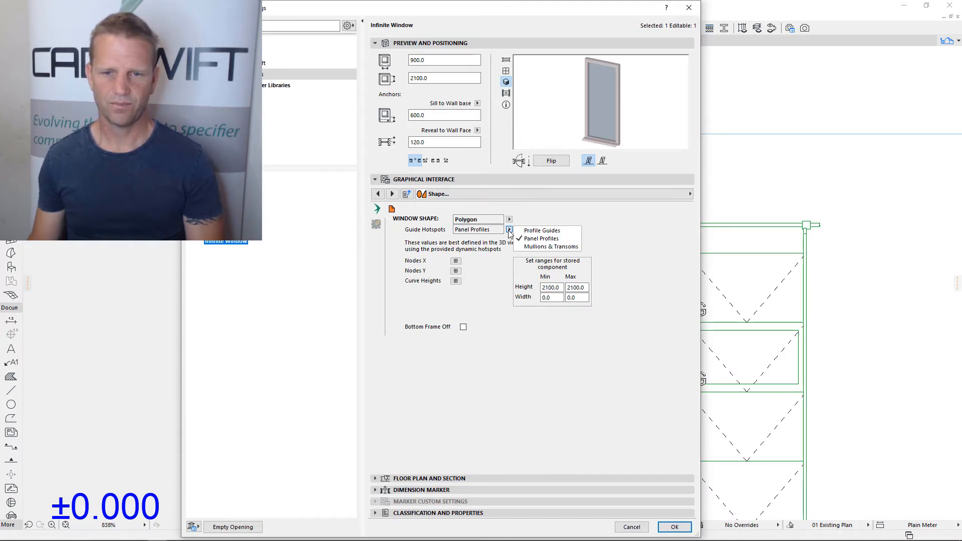
left_click(545, 231)
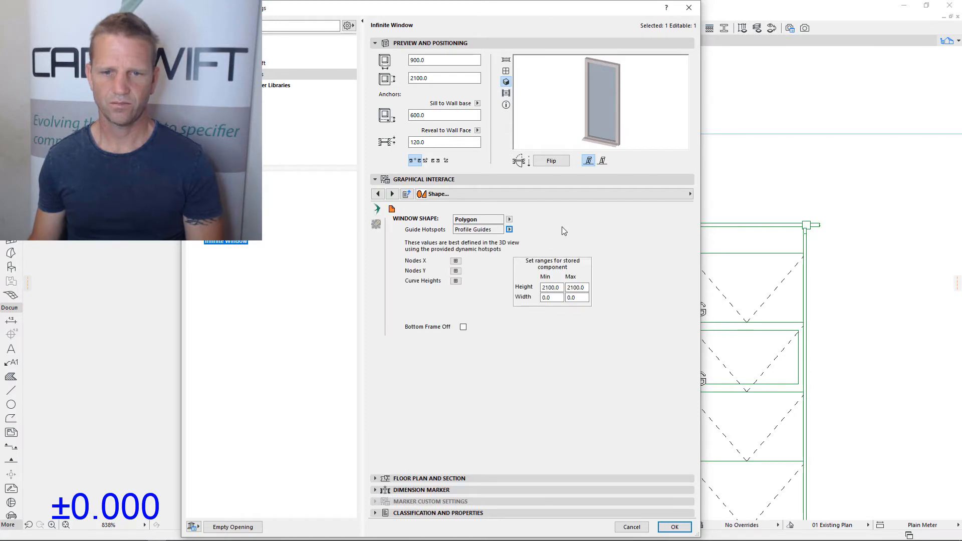
key("Return")
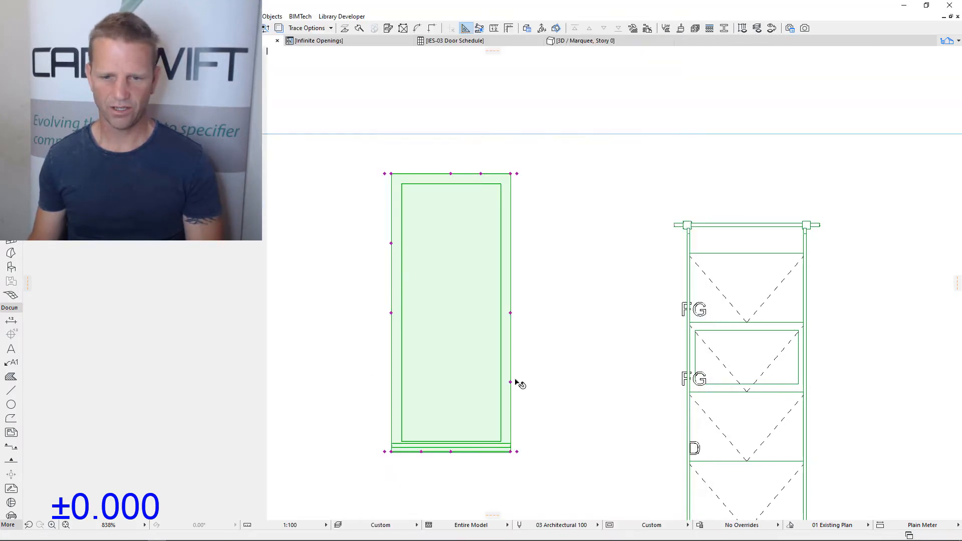
Reshape the polygon window by pulling its right edge out to X 1391, raising the upper-right corner to Y 2348.1, and indenting the left edge
middle_click_drag(548, 411, 559, 406)
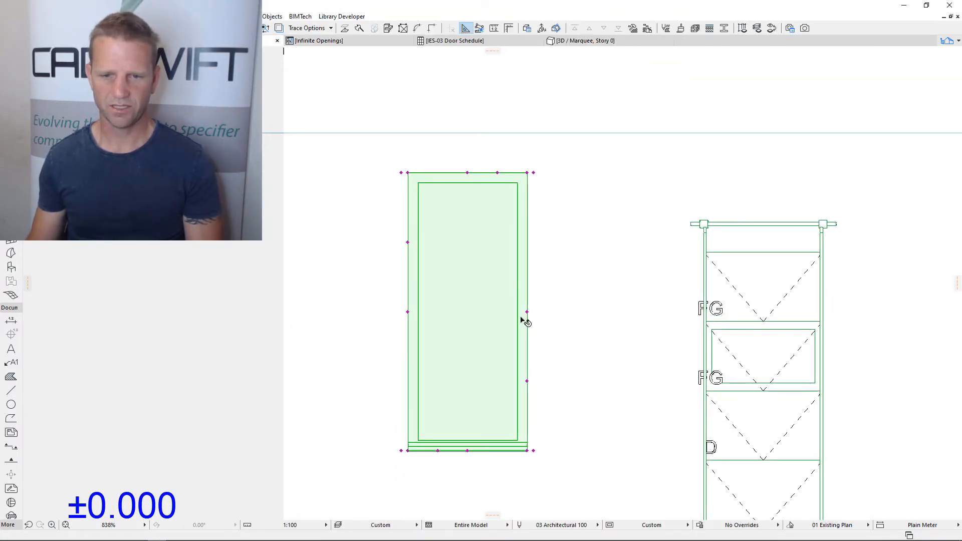
left_click(527, 381)
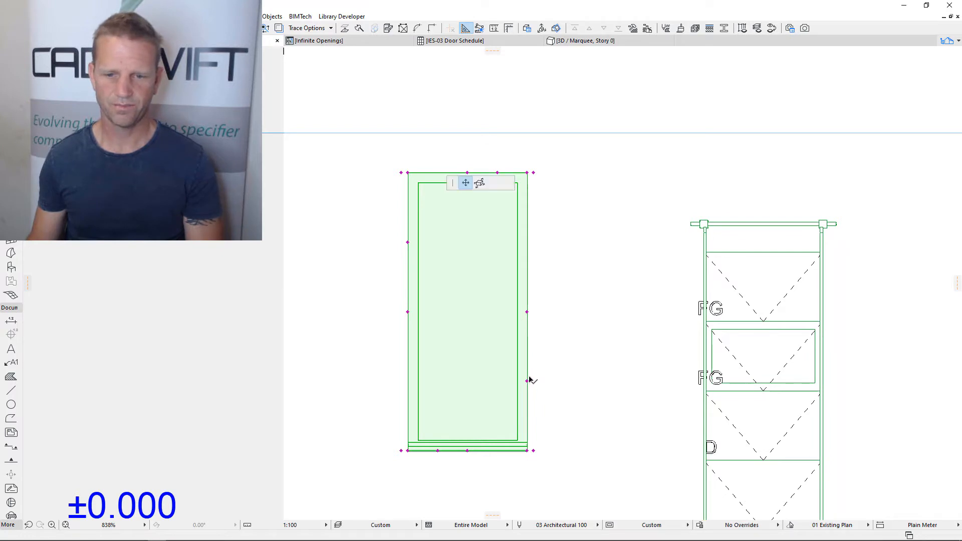
left_click(593, 316)
left_click(496, 174)
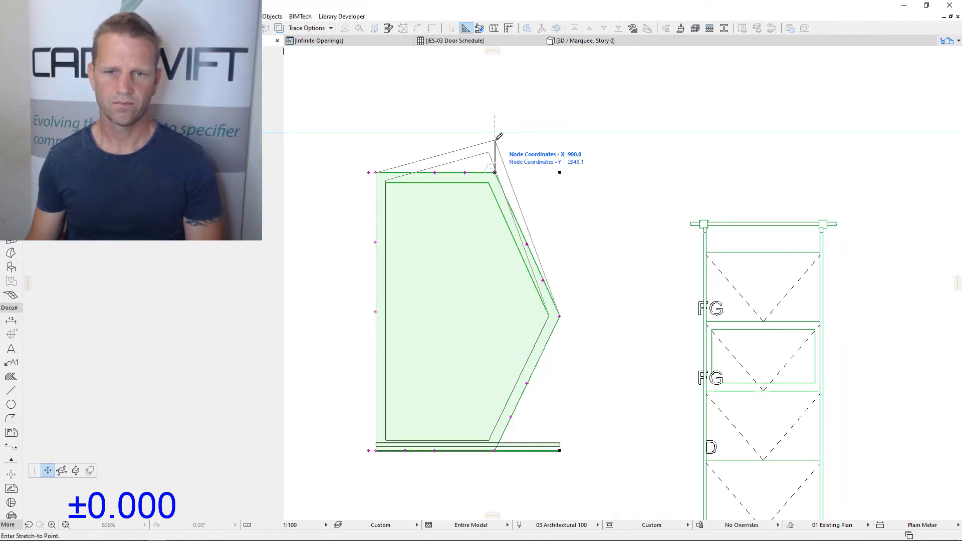
left_click(495, 140)
left_click(376, 242)
left_click(414, 306)
middle_click_drag(535, 436, 565, 477)
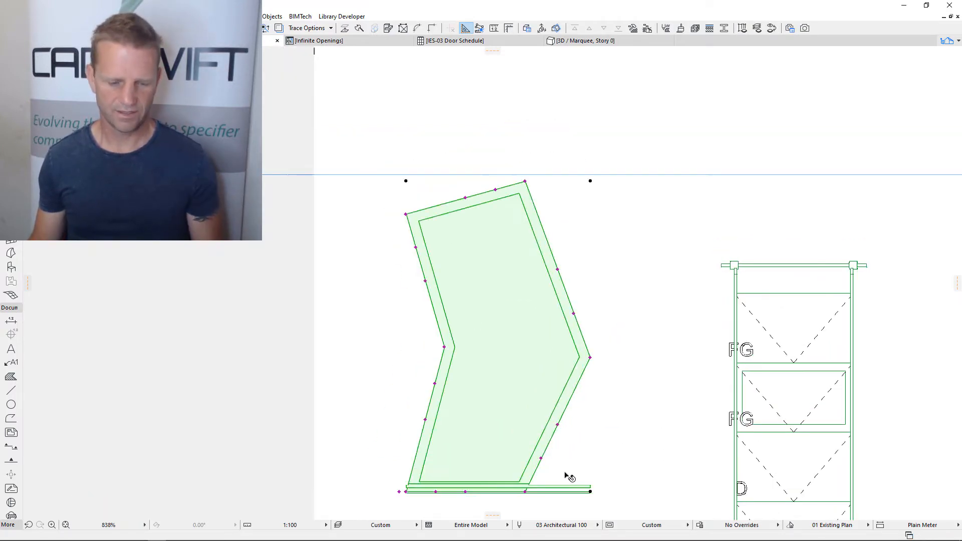
Show the polygon window in the 3D view and turn off its sill
key("ctrl+t")
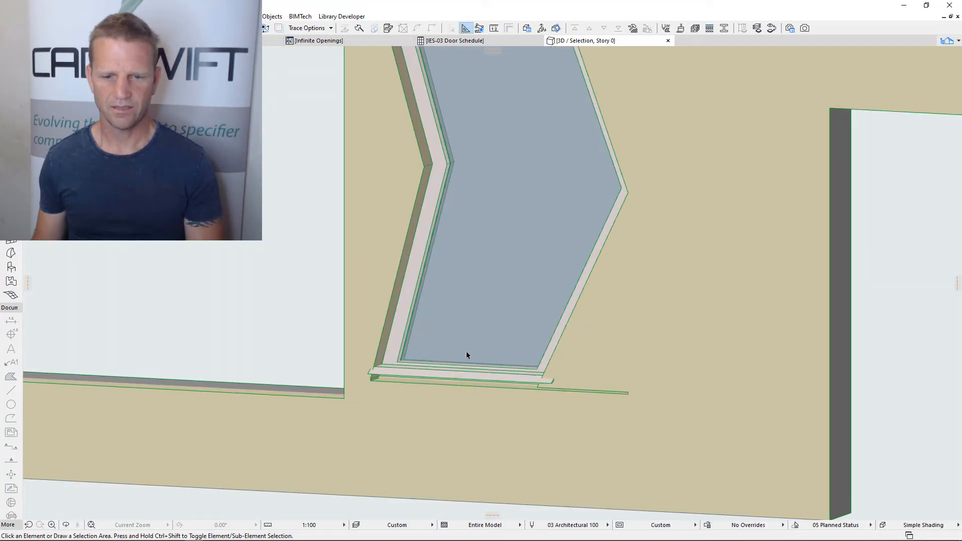
middle_click_drag(480, 364, 536, 360, "shift")
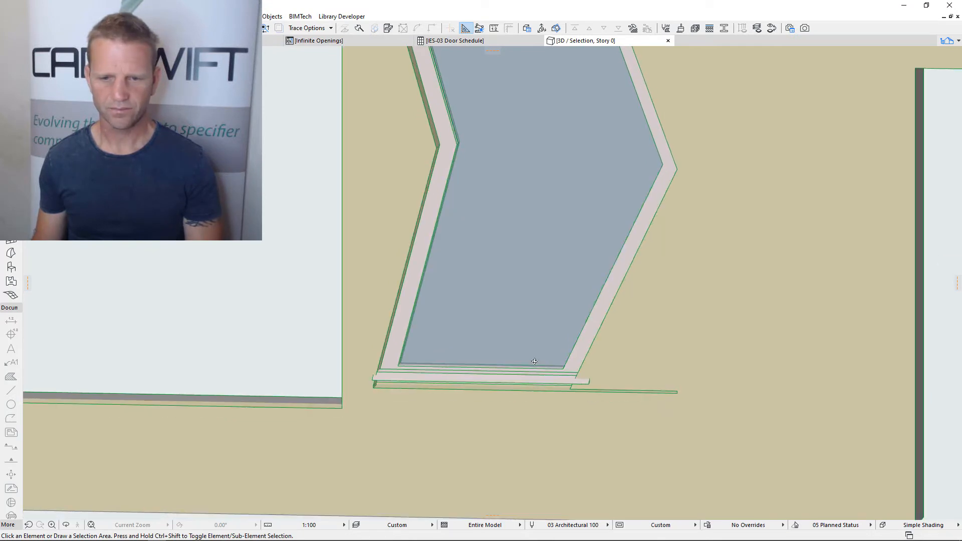
scroll(537, 363, "down", 2)
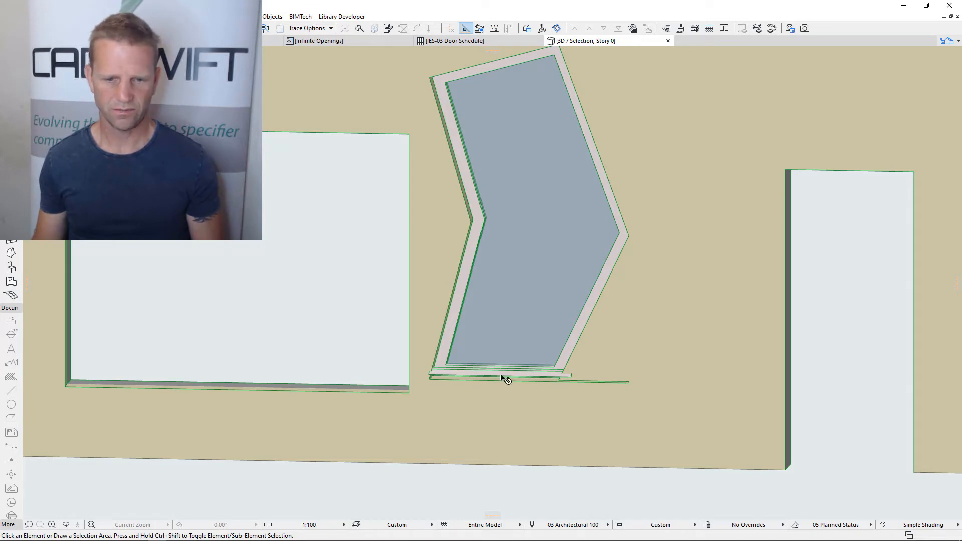
left_click(539, 373)
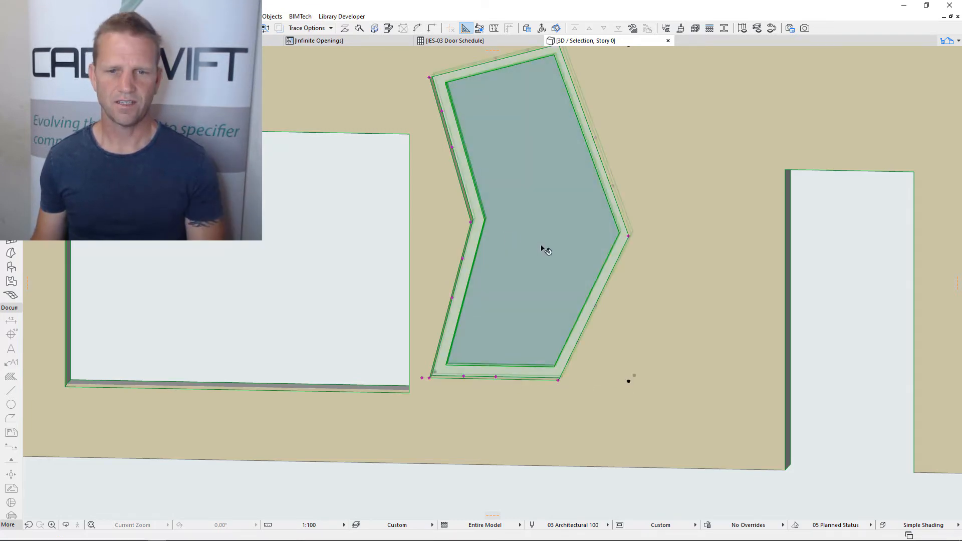
Apply a sub frame to the polygon window, 50 wide and 300 deep, adjust its offset, and accept the settings
double_click(546, 251)
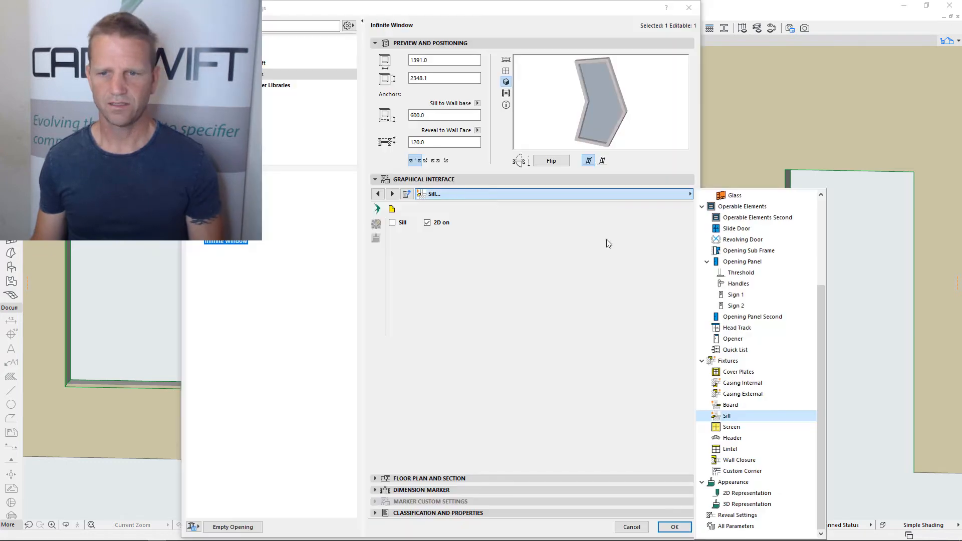
scroll(737, 260, "up", 3)
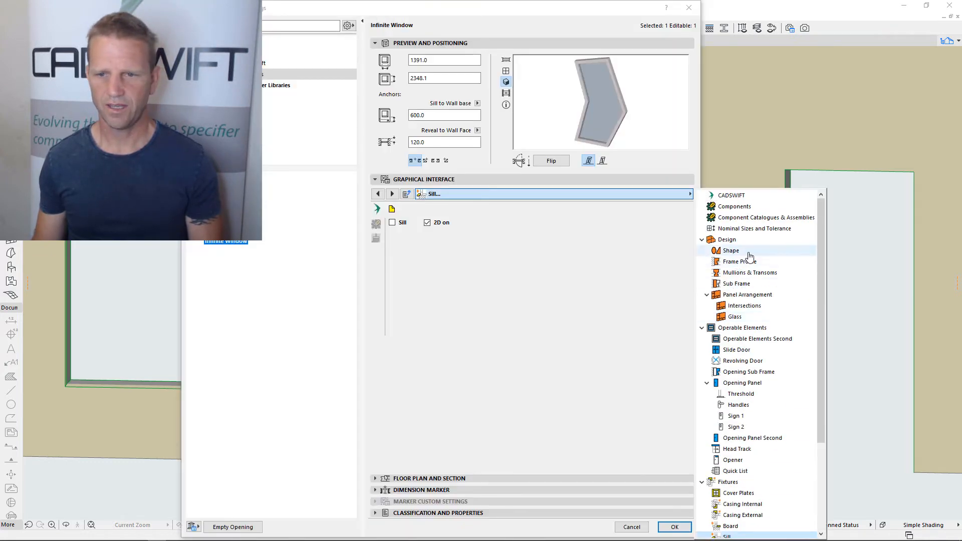
left_click(742, 284)
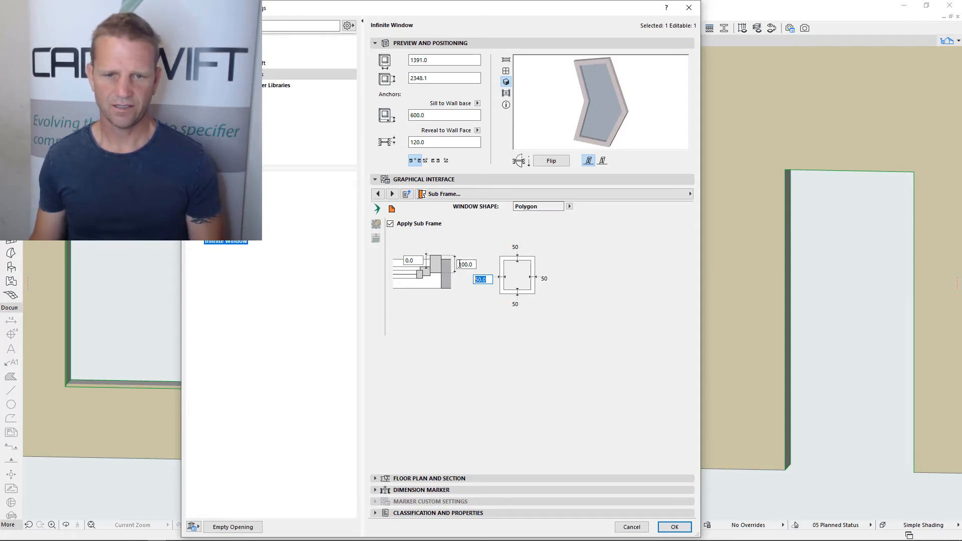
left_click_drag(459, 264, 473, 264)
left_click(408, 263)
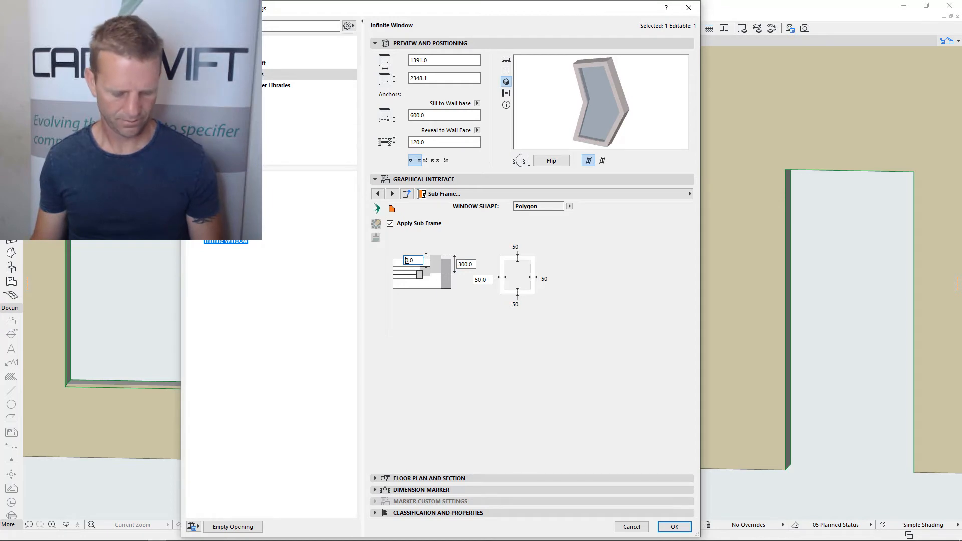
key("Return")
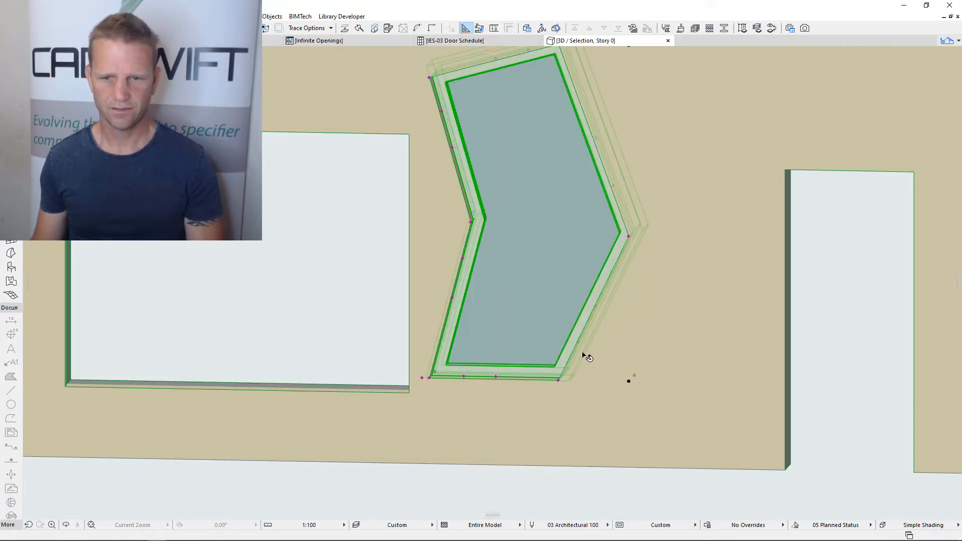
Inspect the polygon sub frame from the wall's other side, and open the library macro's details with its build notes
scroll(606, 351, "down", 3)
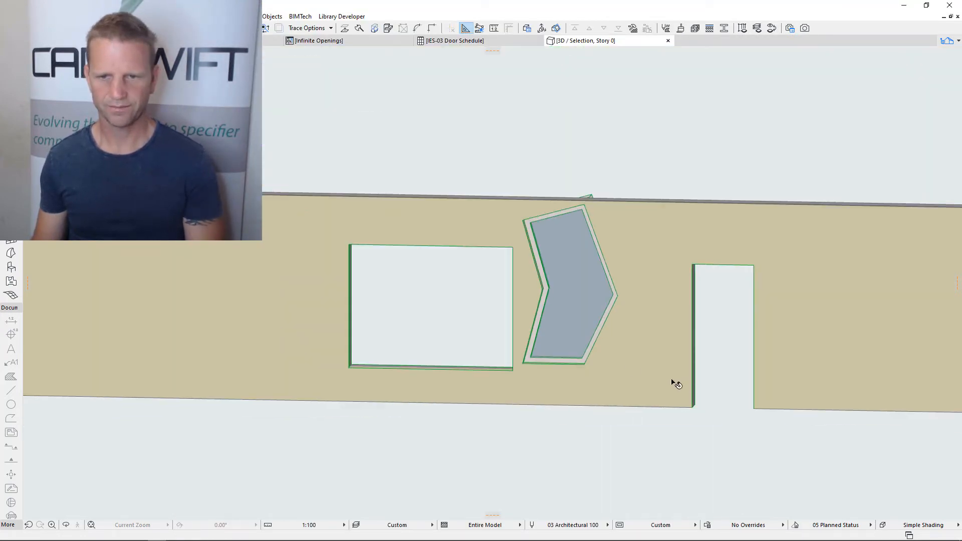
middle_click_drag(677, 384, 531, 369, "shift")
left_click(453, 187)
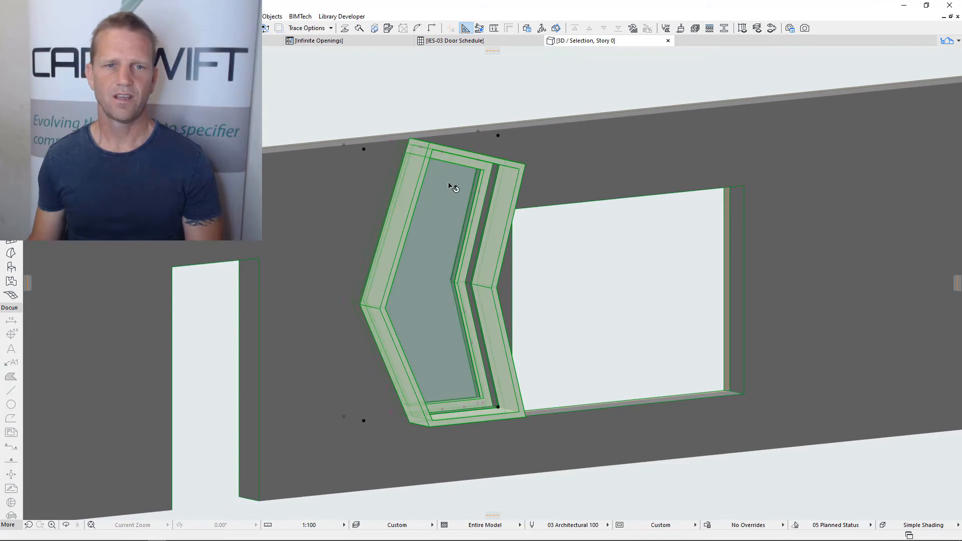
left_click(309, 43)
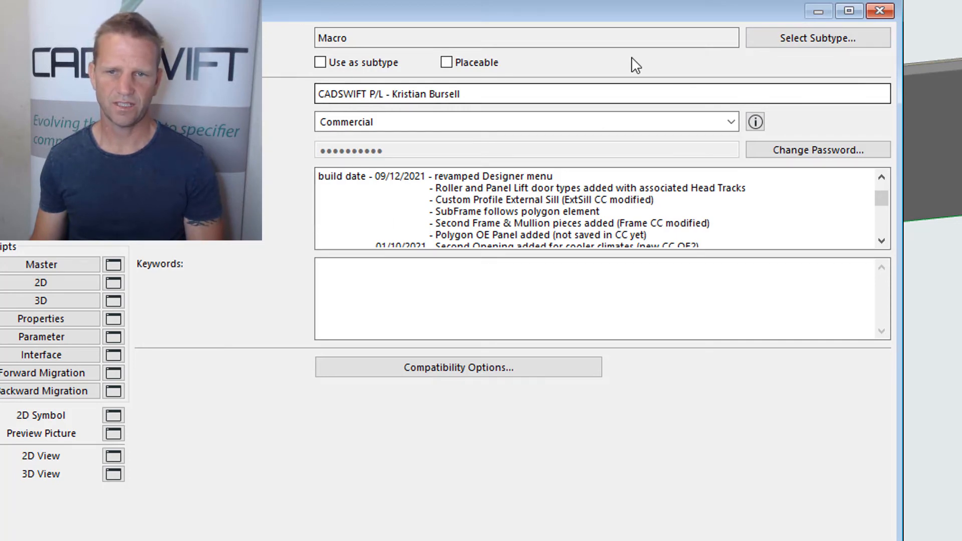
Leave the macro details and set the polygon window's operable element to Window - Casement
left_click(820, 10)
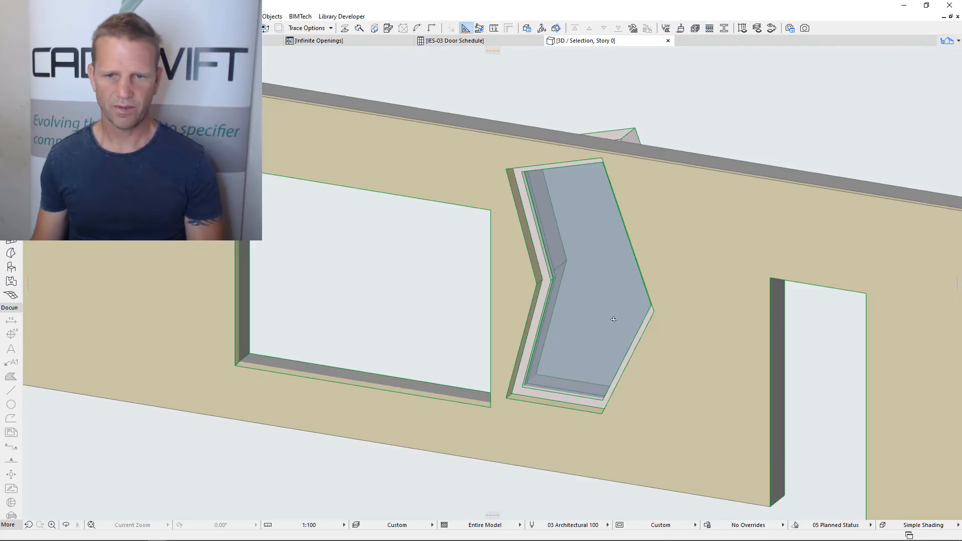
middle_click_drag(614, 320, 746, 279, "shift")
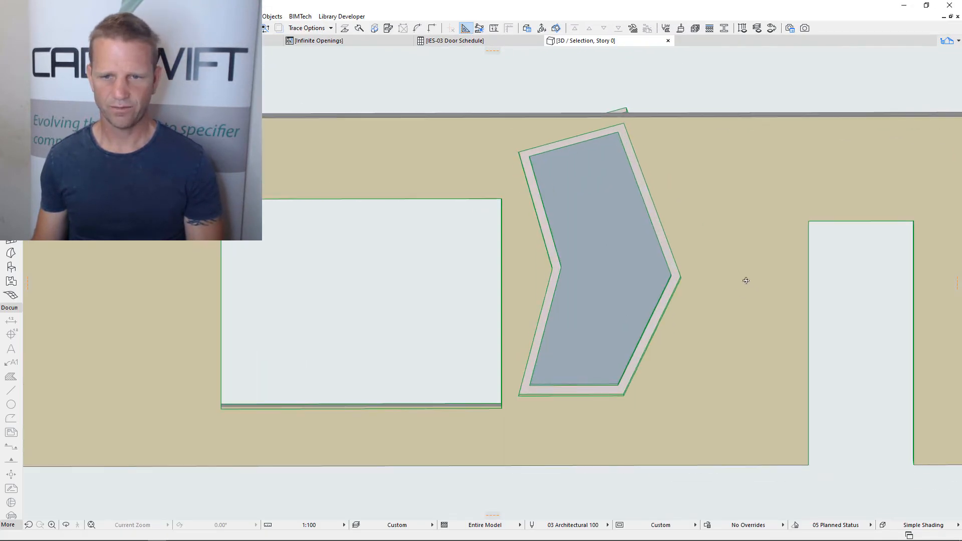
scroll(693, 258, "up", 3)
middle_click_drag(622, 275, 527, 284)
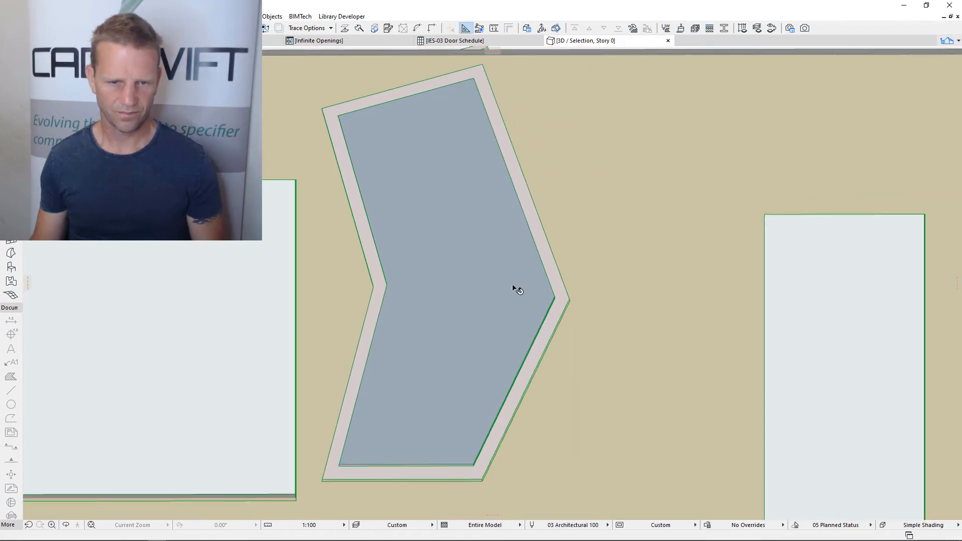
left_click(512, 285)
key("ctrl+t")
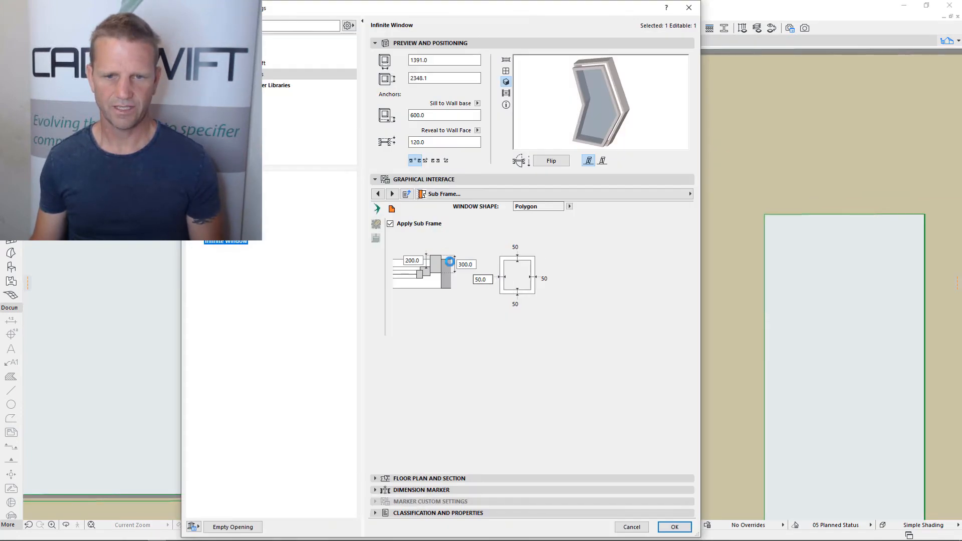
left_click(621, 195)
left_click(742, 240)
left_click(495, 246)
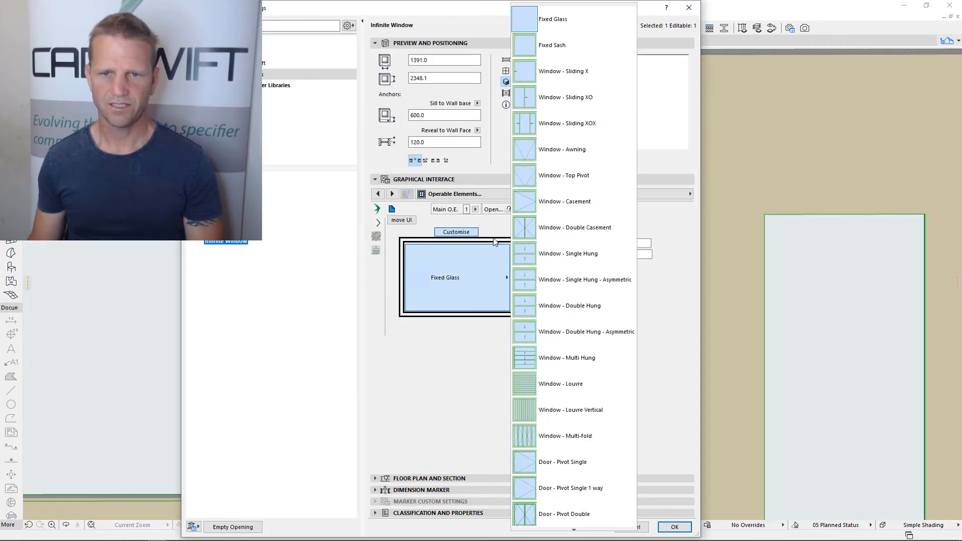
left_click(565, 202)
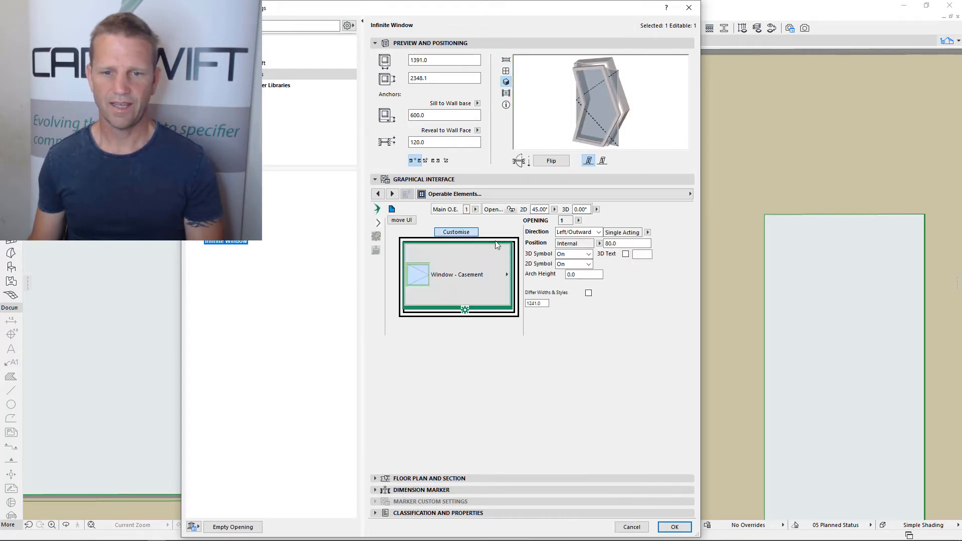
Apply a polygon panel to the casement's opening panel and accept the window settings
left_click(465, 310)
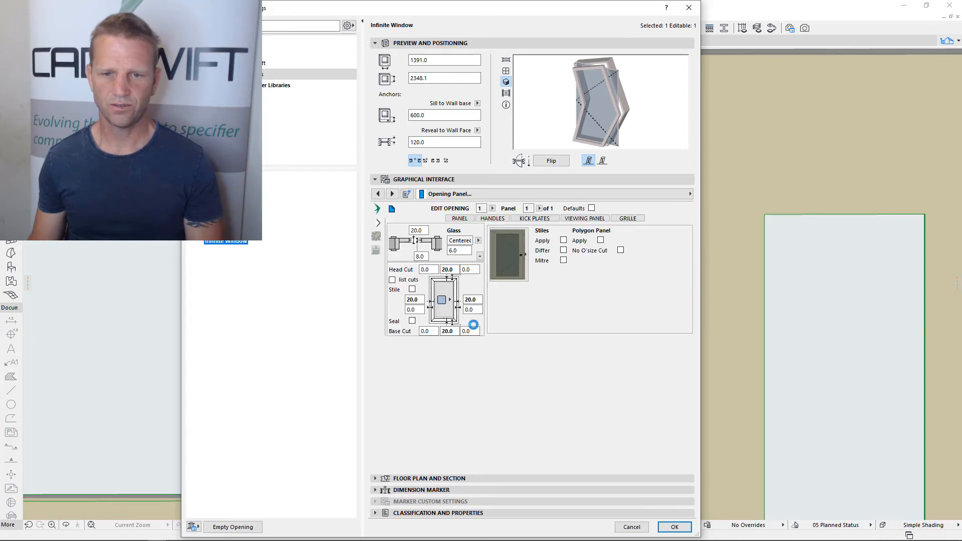
left_click(601, 240)
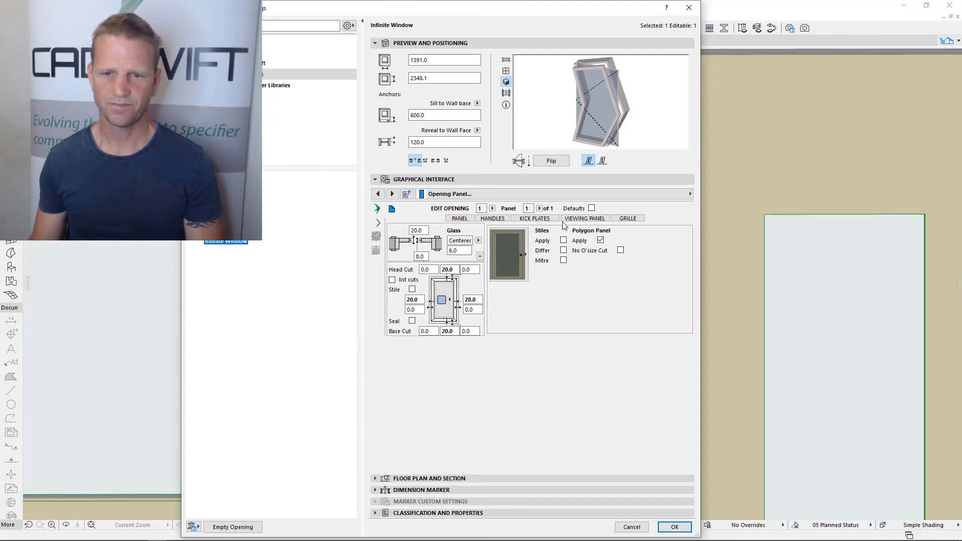
left_click(675, 527)
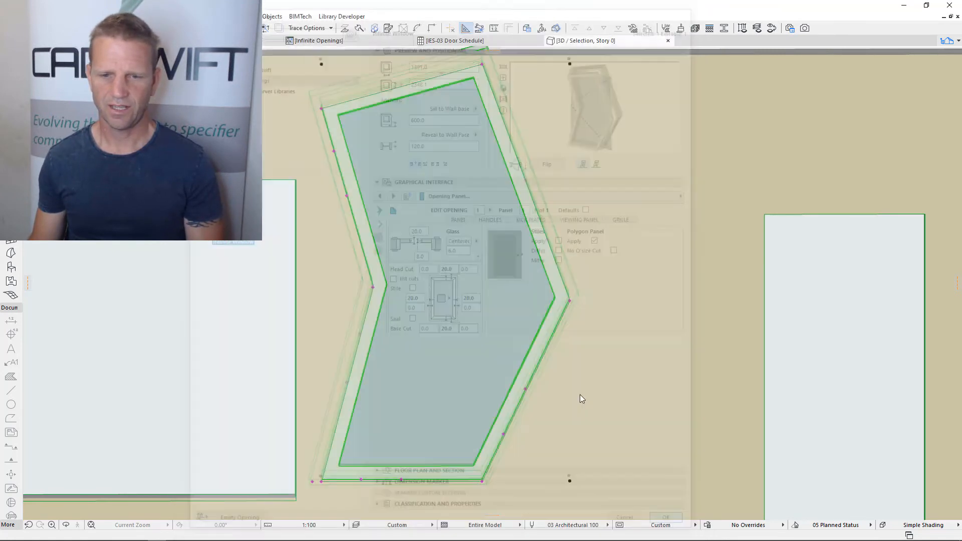
scroll(504, 319, "down", 2)
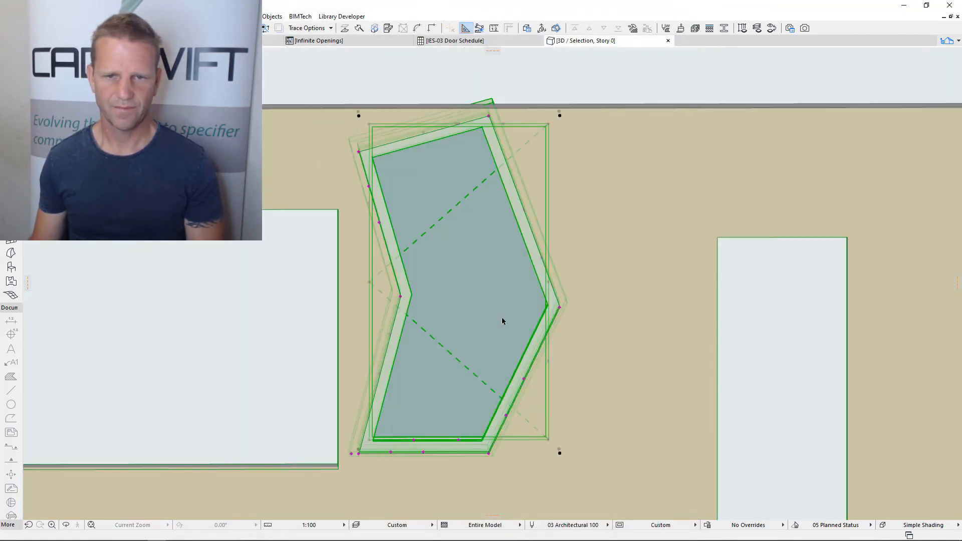
Set the casement's 3D symbol to Standard, accept the settings, and deselect the window
double_click(481, 347)
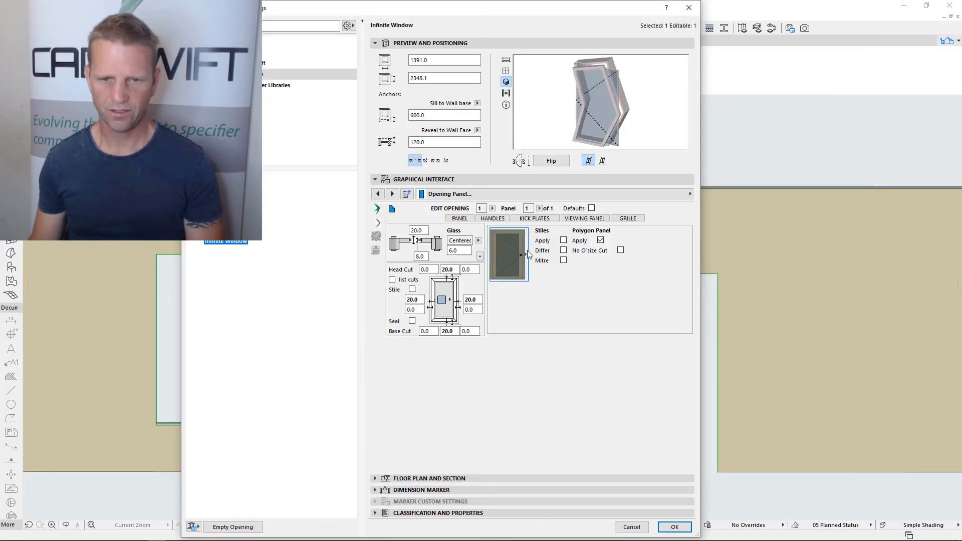
left_click(406, 193)
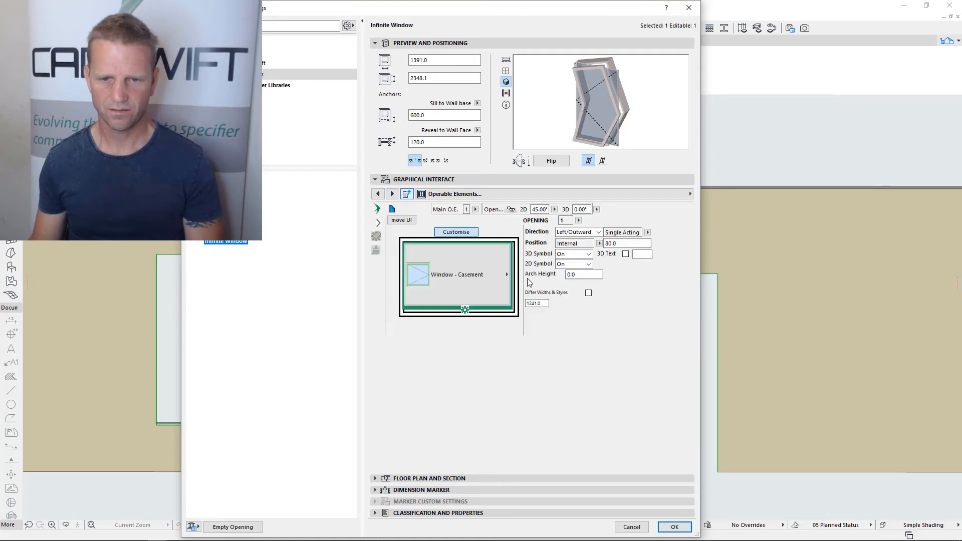
left_click(591, 255)
left_click(575, 268)
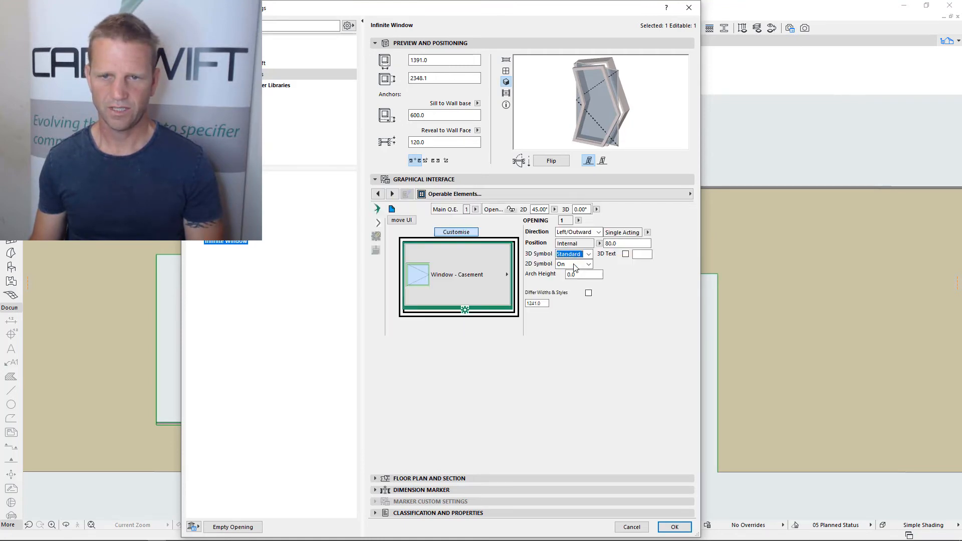
left_click(674, 527)
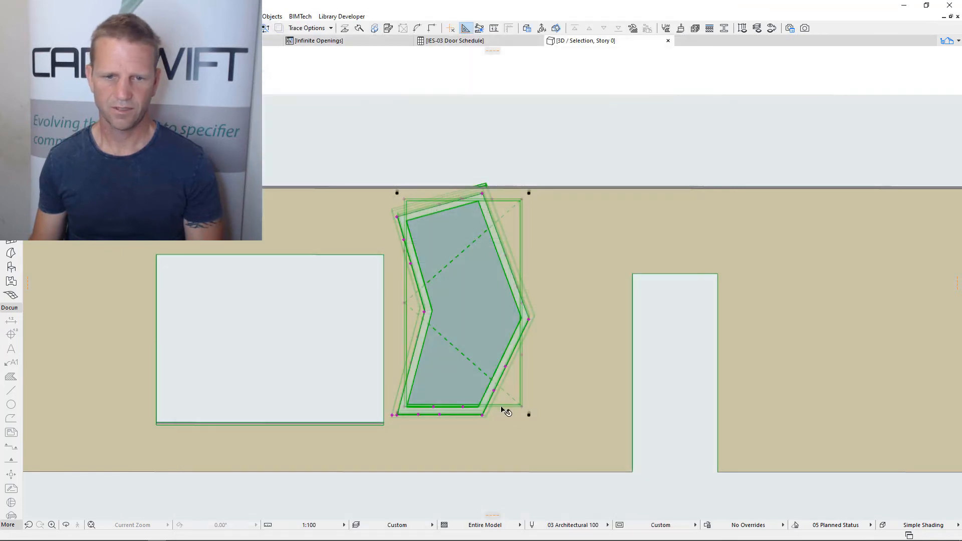
scroll(462, 283, "up", 2)
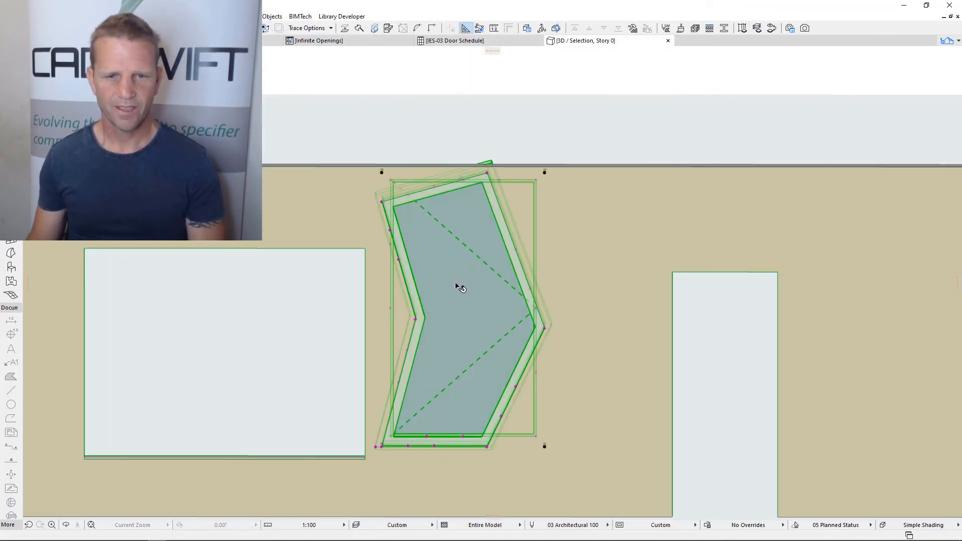
key("Escape")
Move the casement panel's upper-left corner to about X 17.7, Y 1973, and fit its upper-right and lower-right corners to the frame's inner corners
scroll(419, 204, "up", 4)
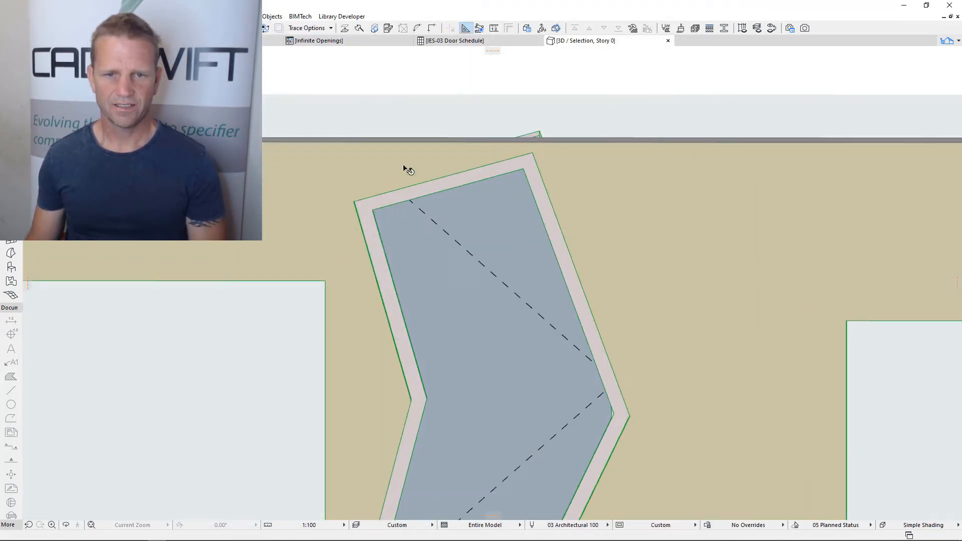
left_click(374, 168)
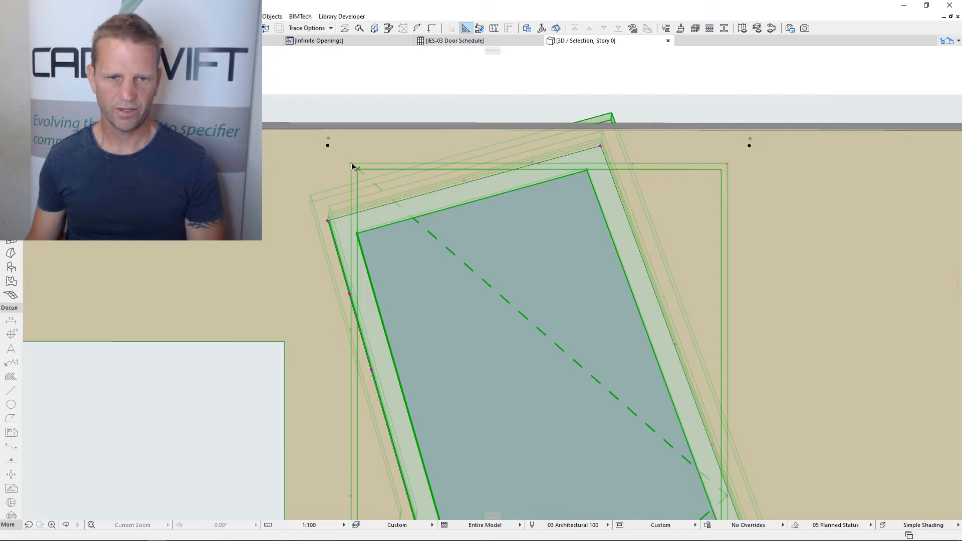
left_click(358, 232)
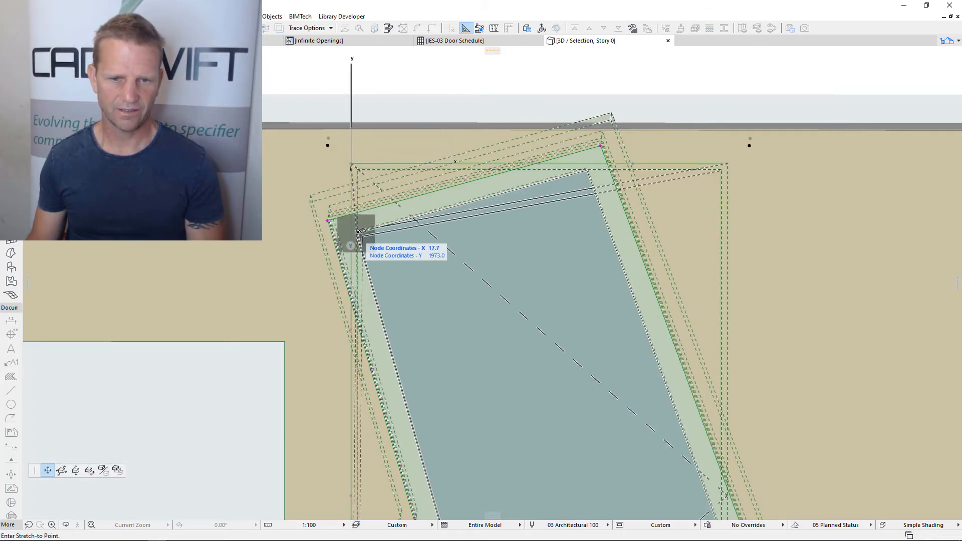
key("Escape")
left_click(727, 165)
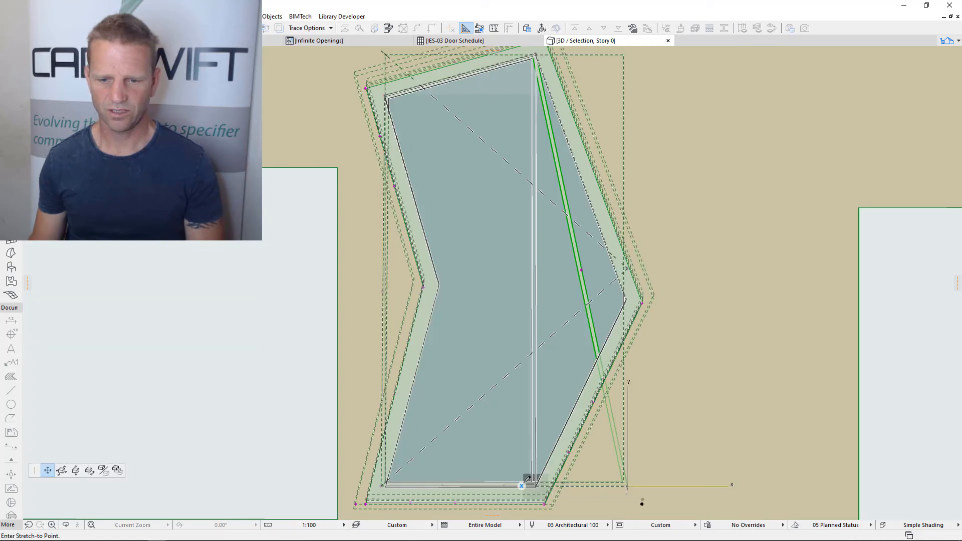
left_click(383, 489)
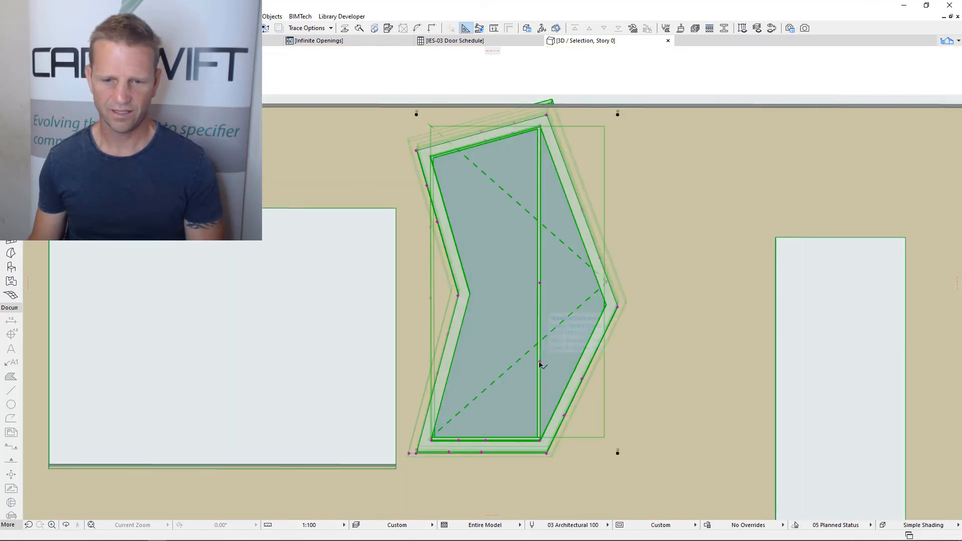
Pull the casement panel's right edge out to the frame's right vertex and indent its left edge to follow the frame
left_click(603, 299)
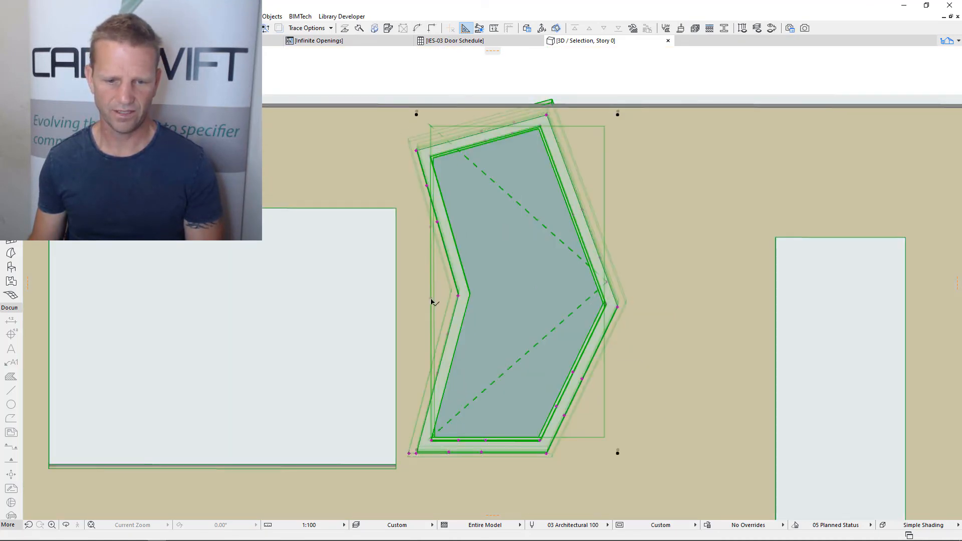
left_click(458, 296)
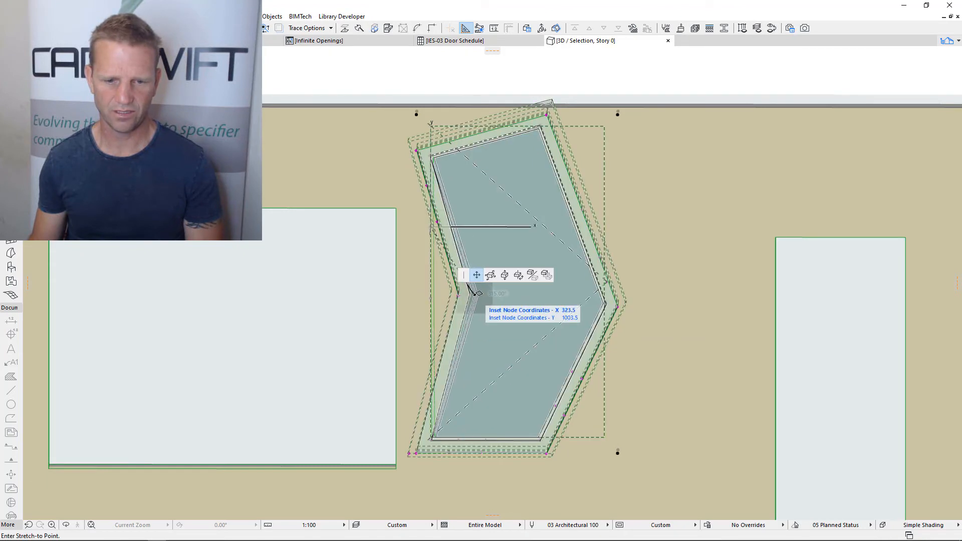
key("Escape")
scroll(509, 291, "up", 2)
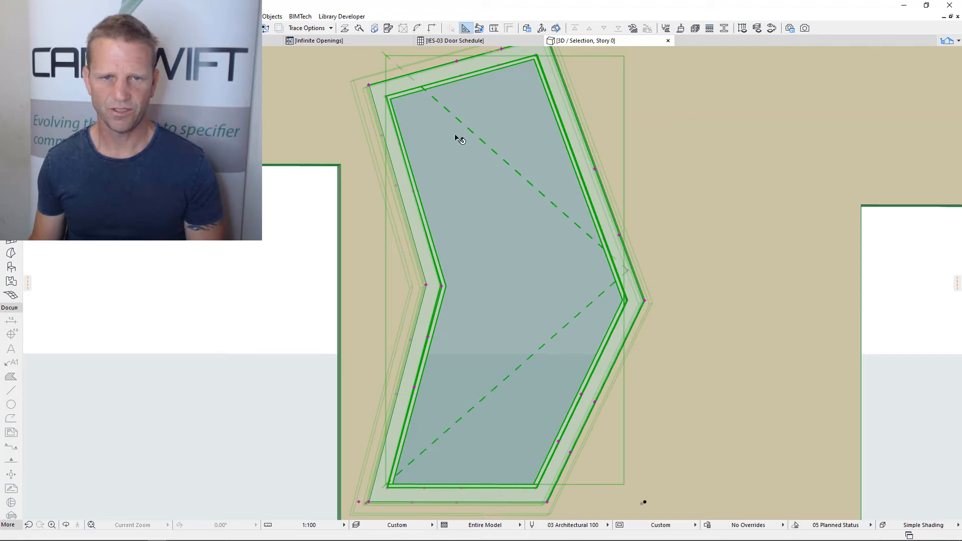
Set the casement's 3D opening angle to 60° and inspect the opened polygon panel in the model
double_click(544, 193)
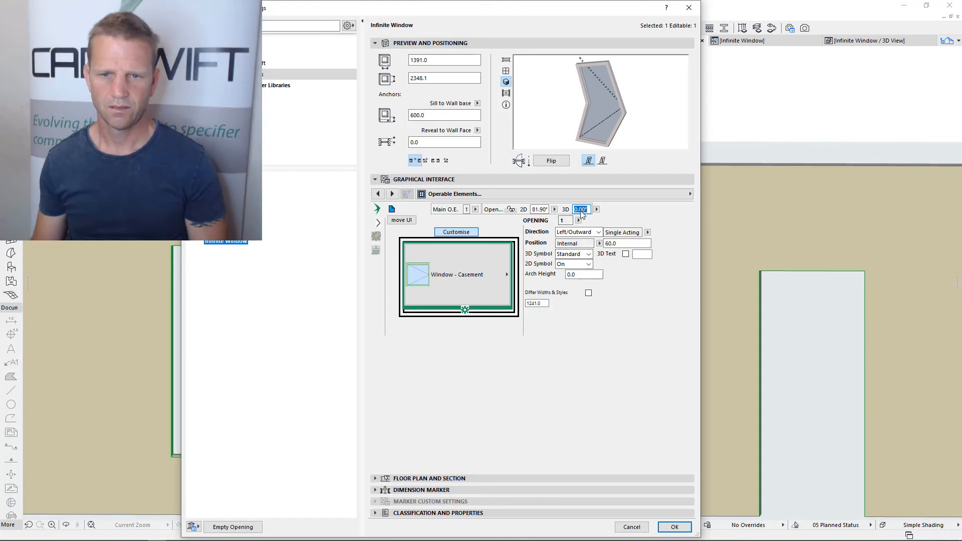
type("6")
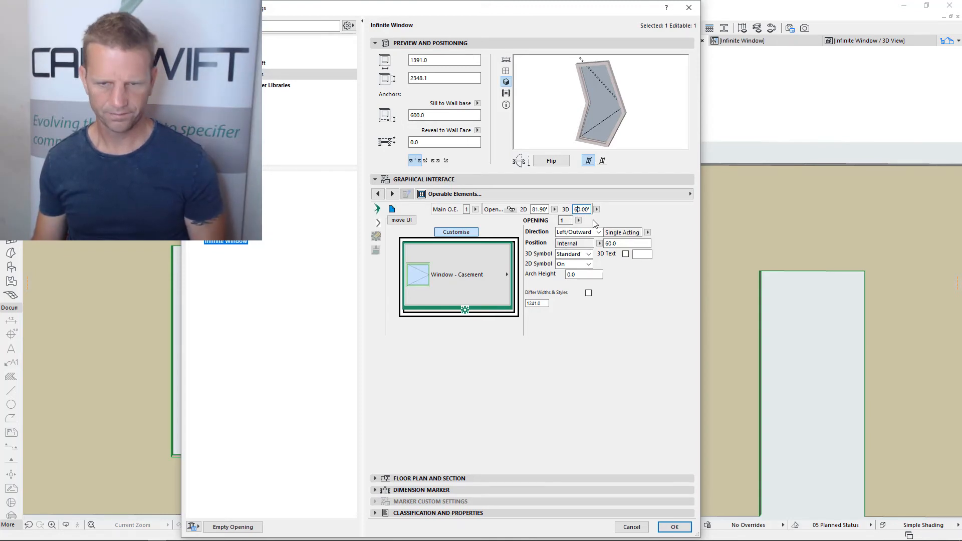
key("Return")
middle_click_drag(578, 347, 565, 365, "shift")
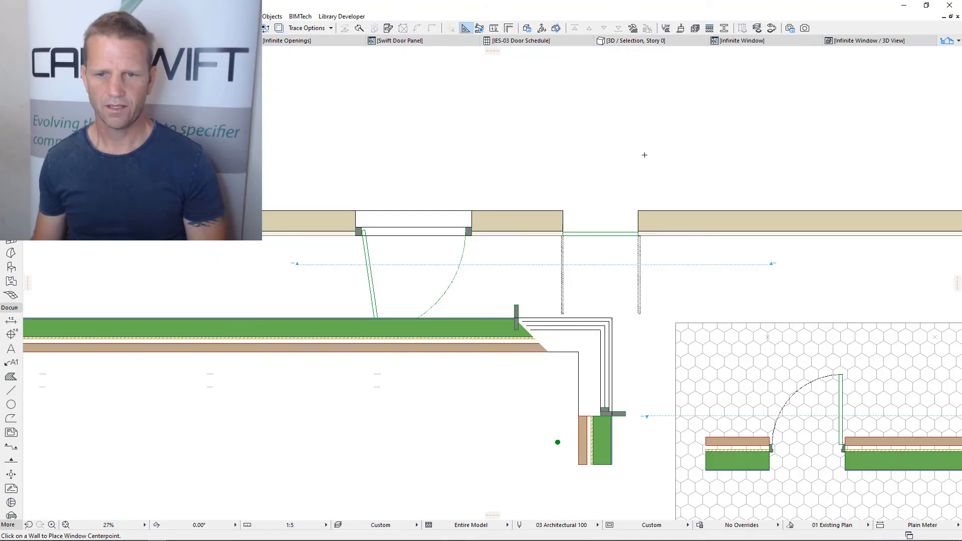
Place a new Infinite window in the upper wall on the floor plan, in the blank stretch beyond the existing openings
middle_click_drag(644, 155, 260, 157)
middle_click_drag(473, 189, 353, 214)
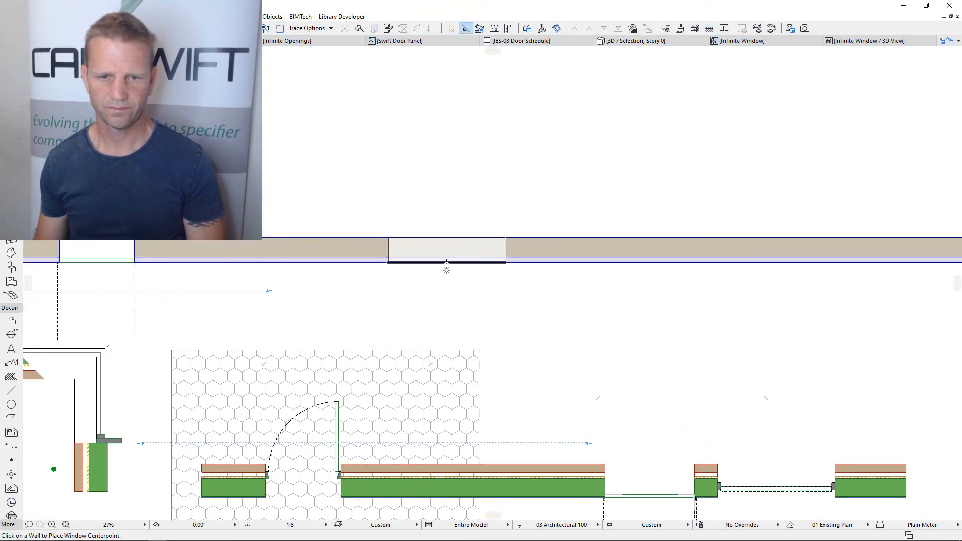
left_click(446, 261)
left_click(441, 277)
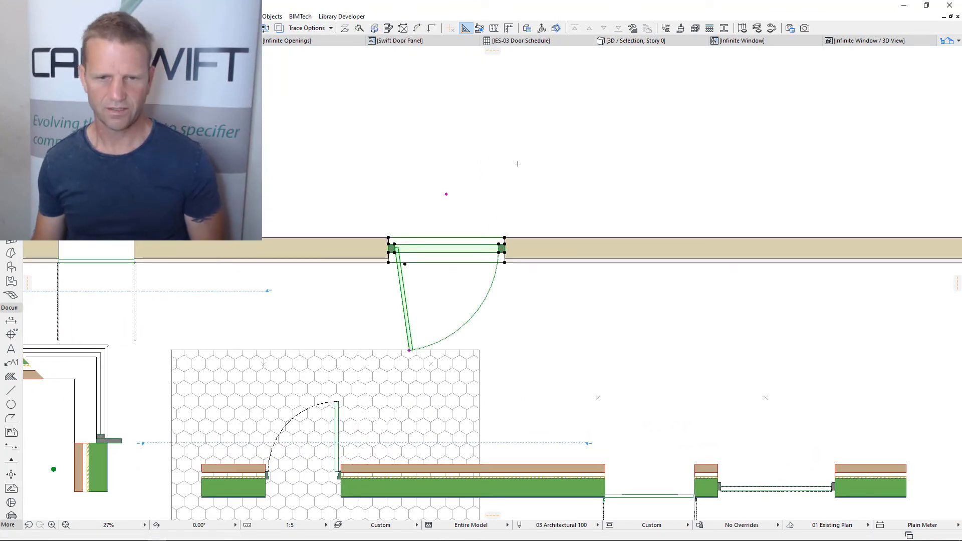
Set the new window's panel arrangement to 2 columns
key("ctrl+t")
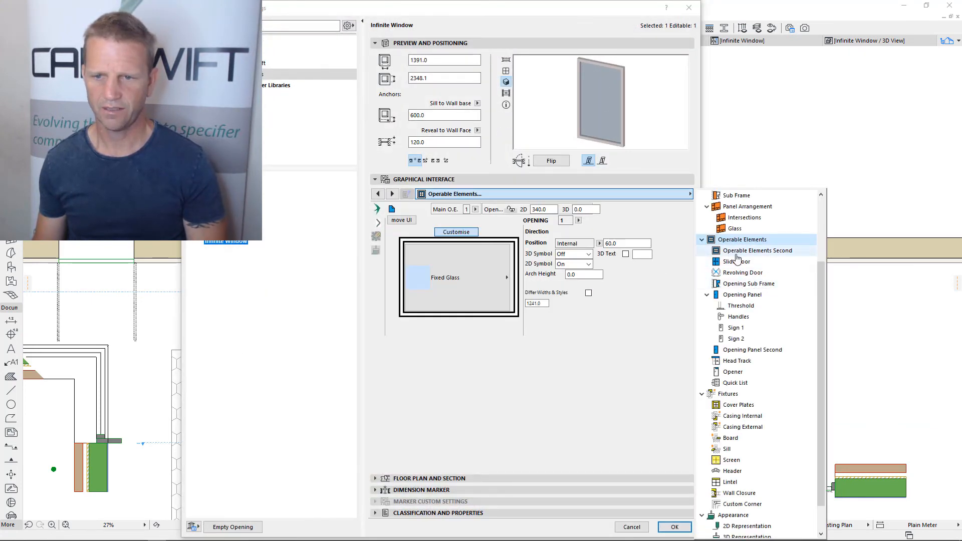
scroll(739, 261, "up", 2)
left_click(758, 274)
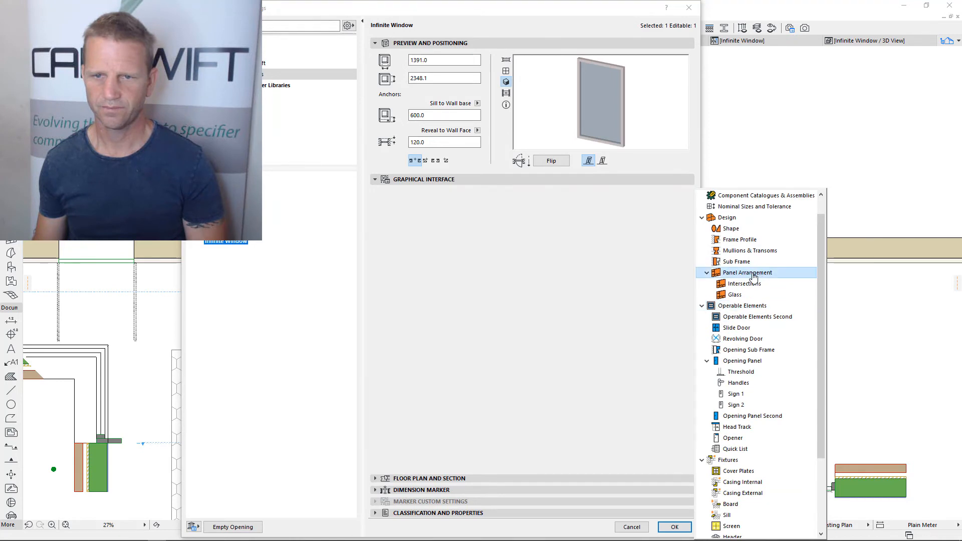
double_click(493, 210)
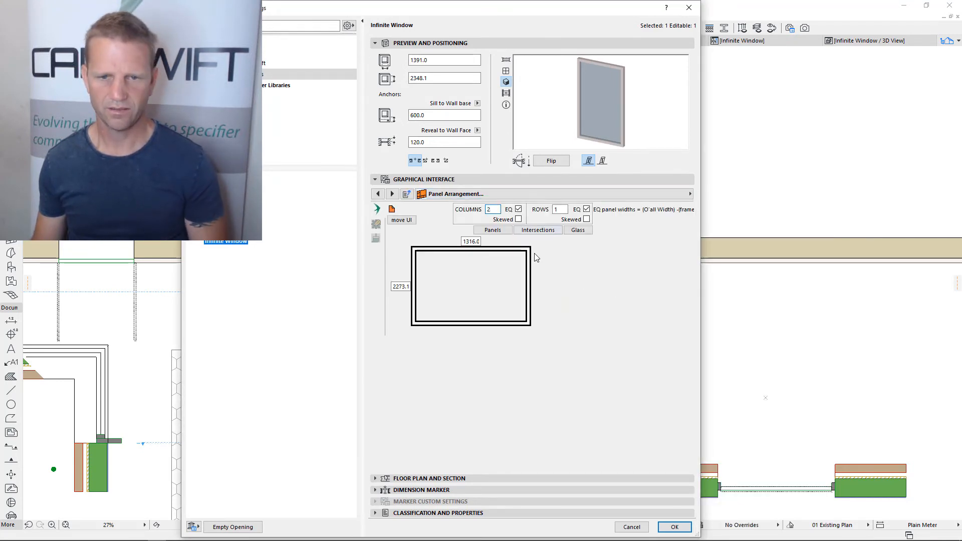
type("2")
key("Return")
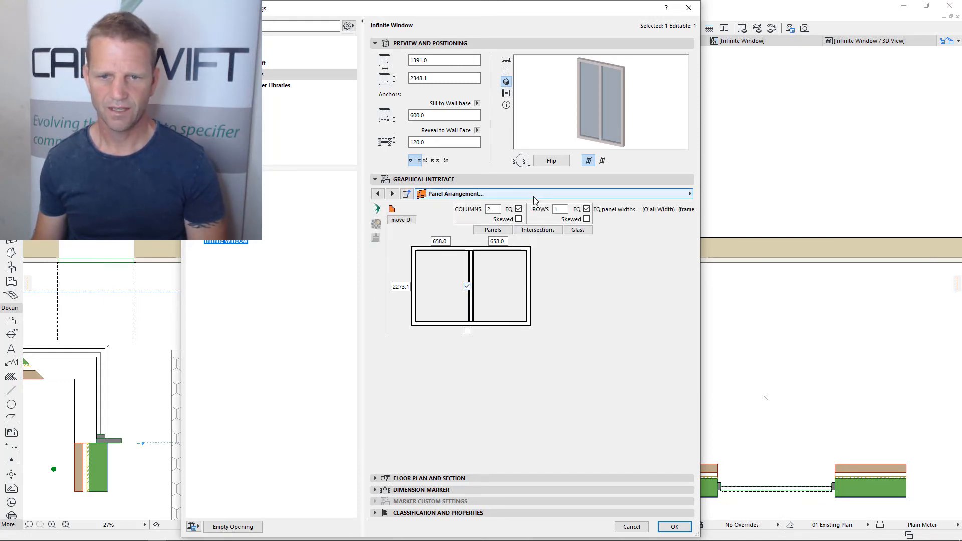
Change the new window's frame profile to Polygon
left_click(627, 194)
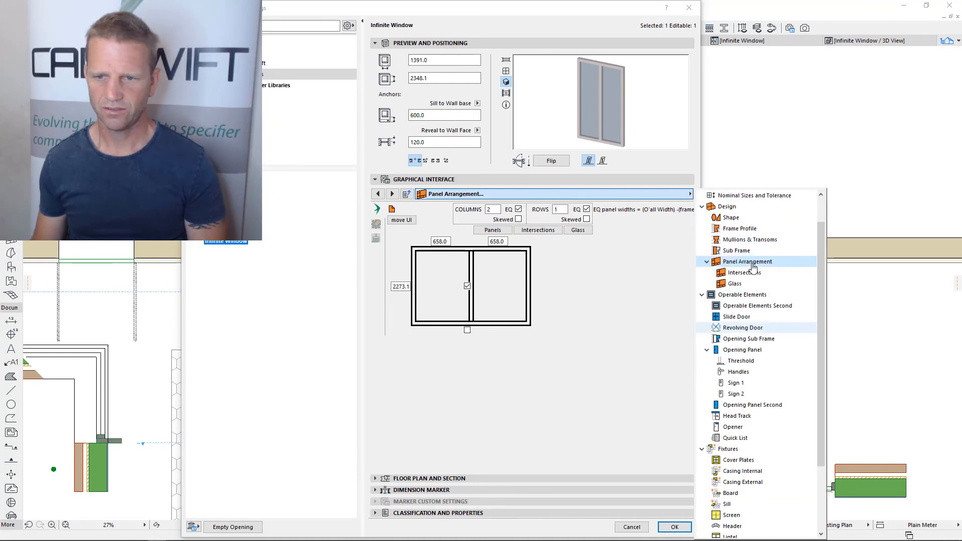
left_click(740, 228)
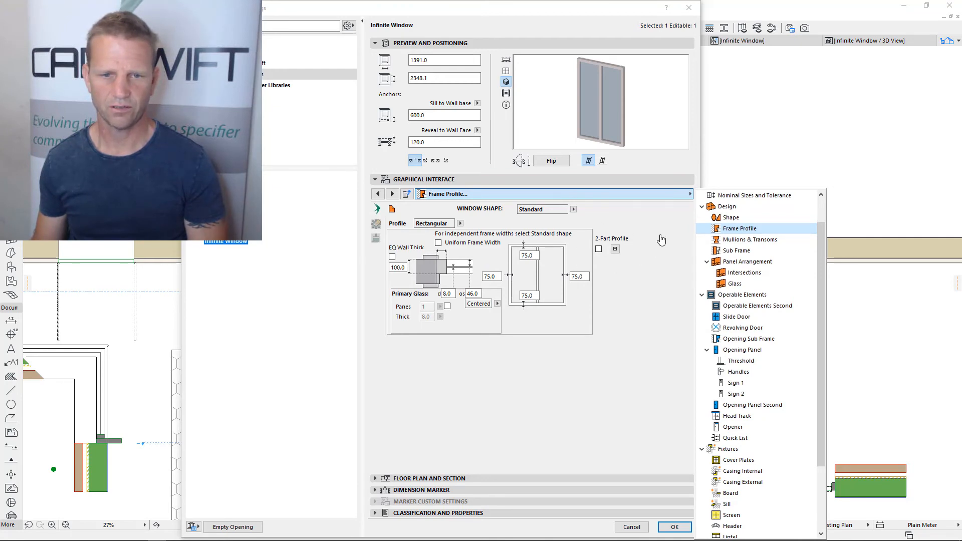
left_click(461, 224)
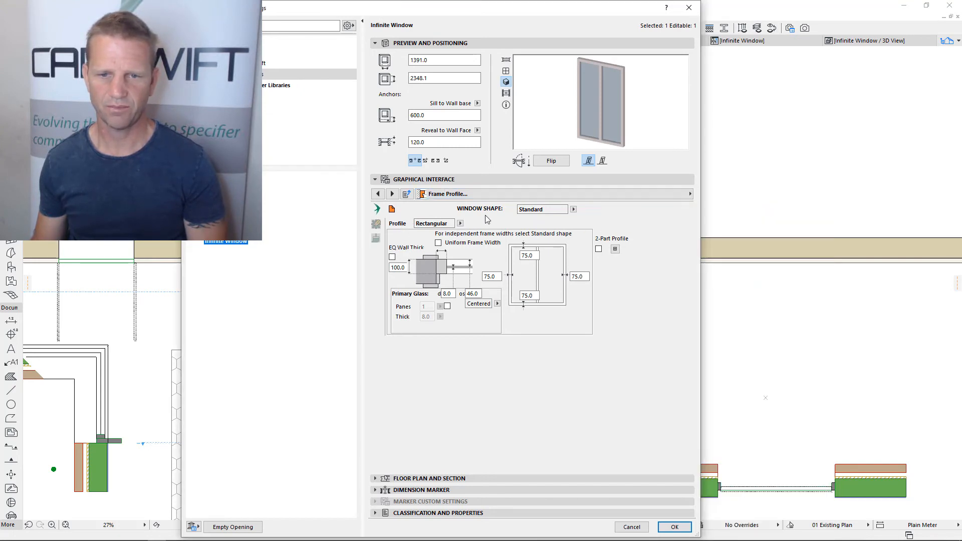
left_click(460, 224)
left_click(486, 233)
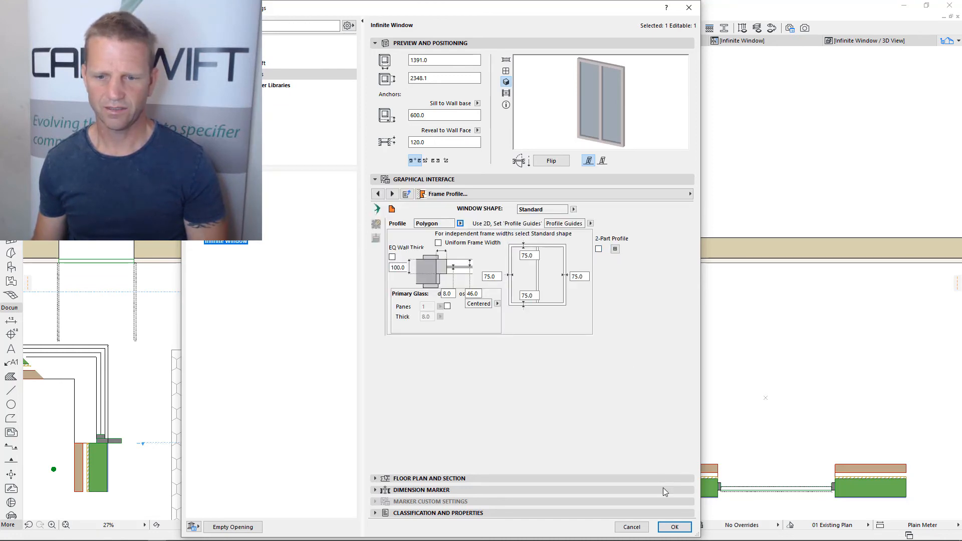
Stretch the lower glass-side corner of the window's polygon frame profile inward and upward to about X 90
left_click(676, 527)
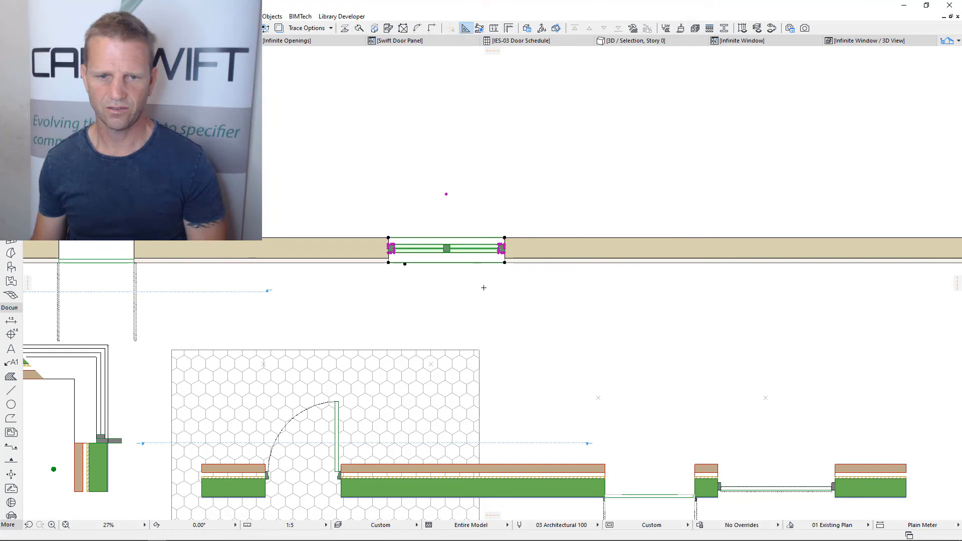
scroll(401, 245, "up", 10)
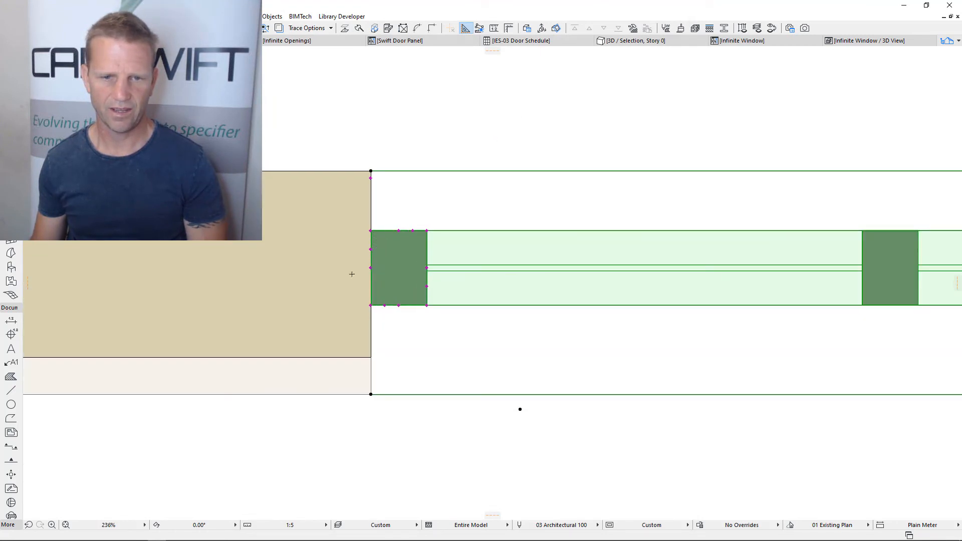
scroll(423, 300, "up", 2)
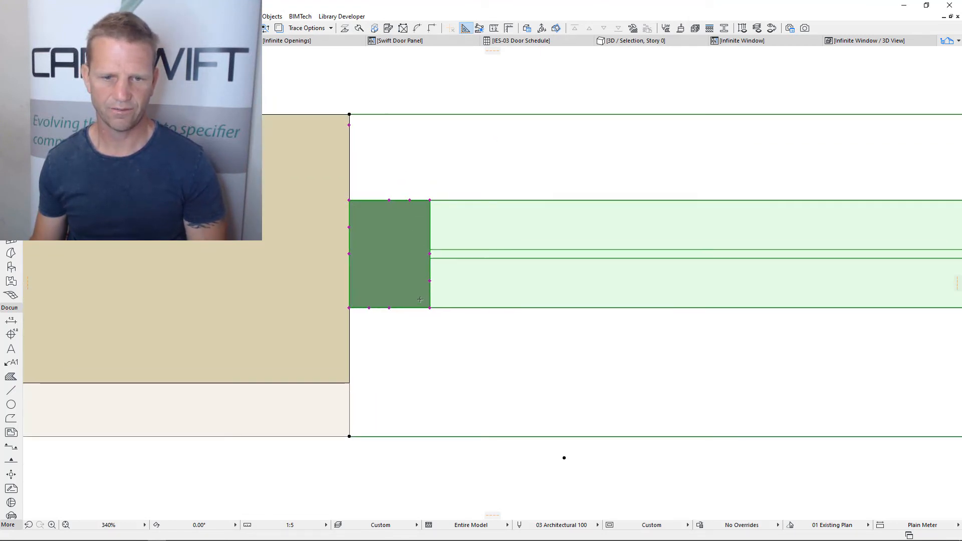
middle_click_drag(411, 340, 407, 353)
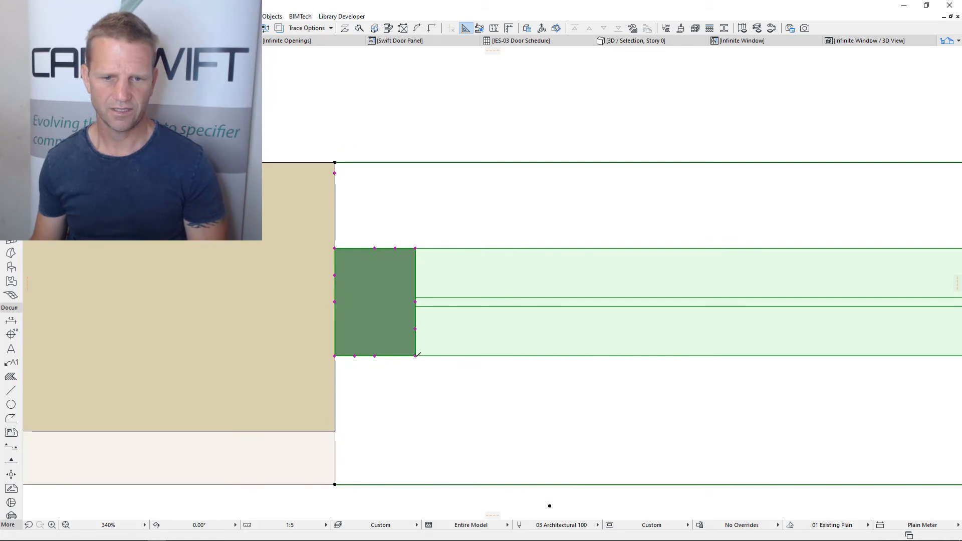
left_click(416, 356)
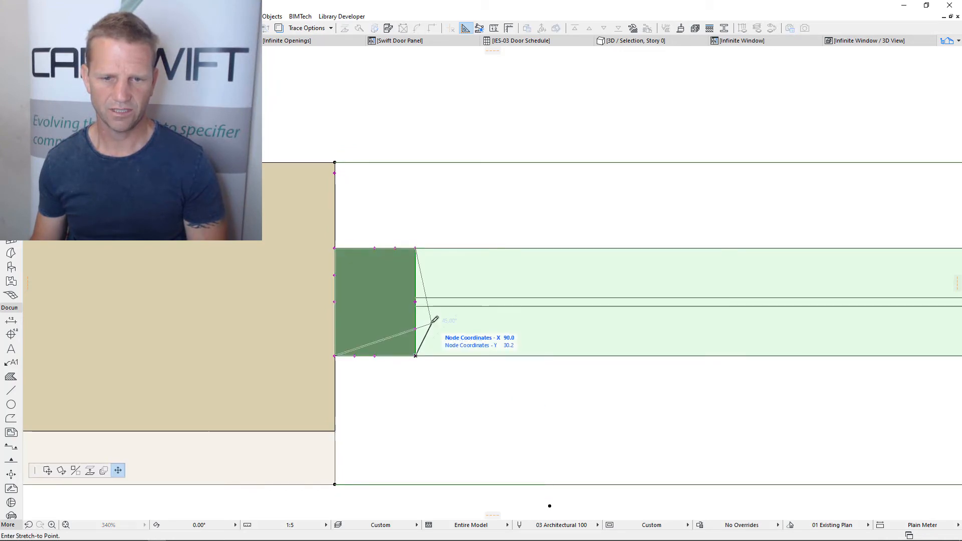
left_click(432, 321)
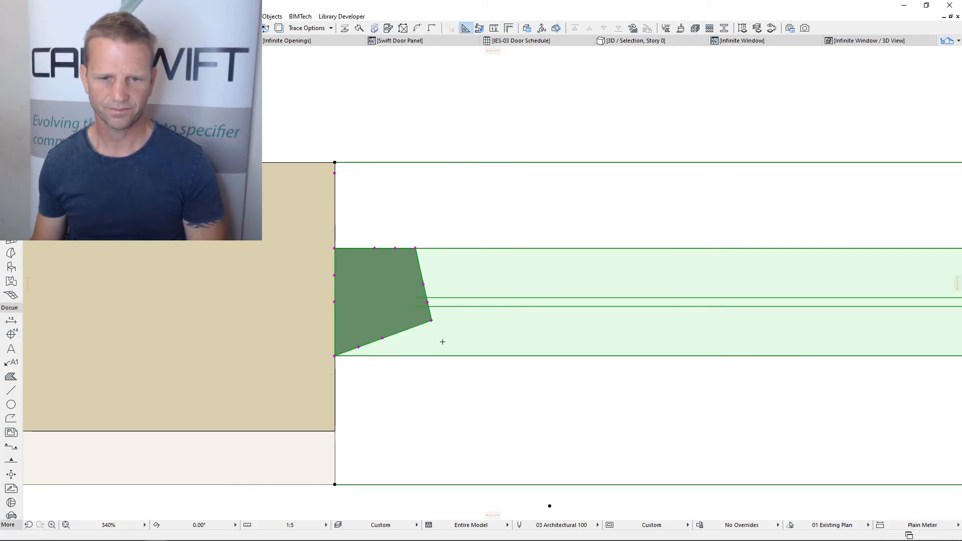
Enable the 2-Part Profile for the window's polygon frame and review its array of node values
scroll(442, 342, "down", 2)
middle_click_drag(468, 346, 368, 337)
scroll(371, 335, "down", 1)
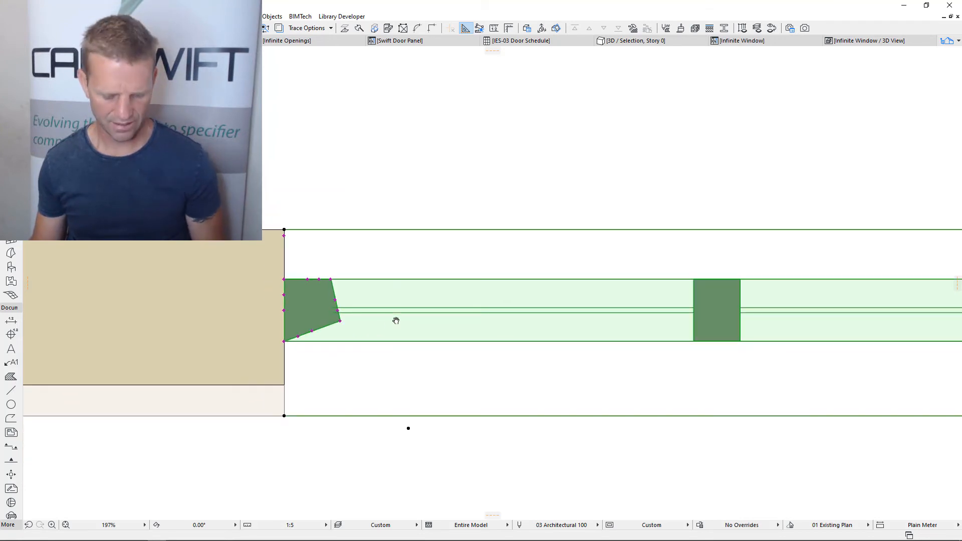
key("ctrl+t")
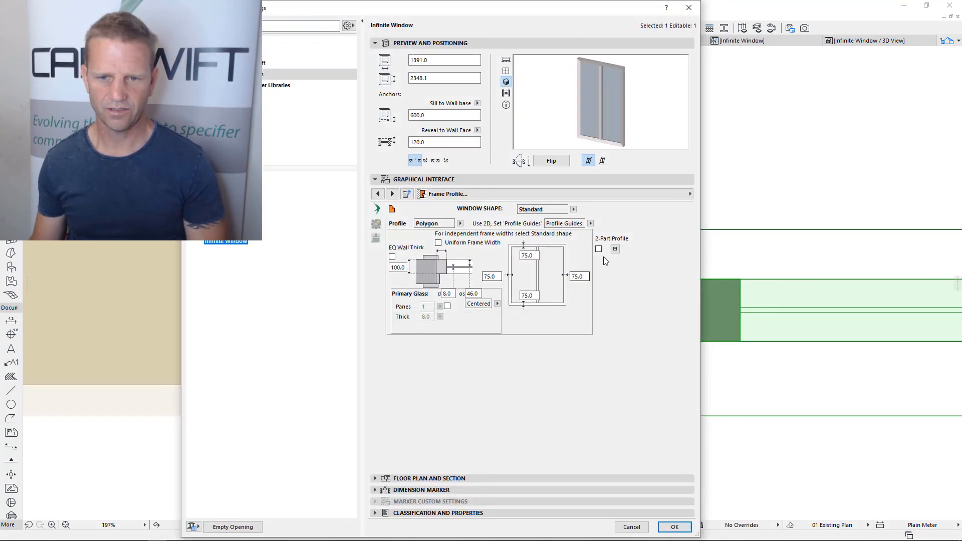
left_click(599, 249)
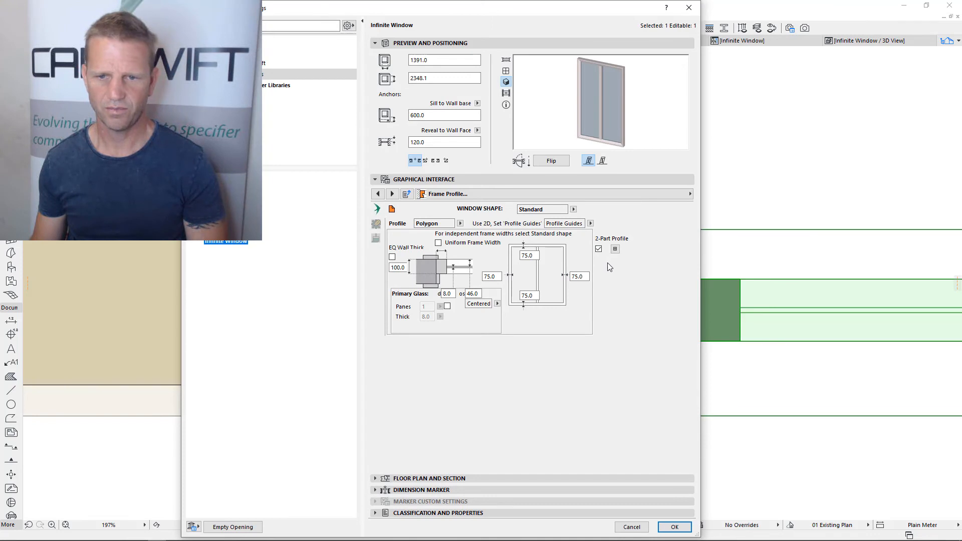
left_click(616, 249)
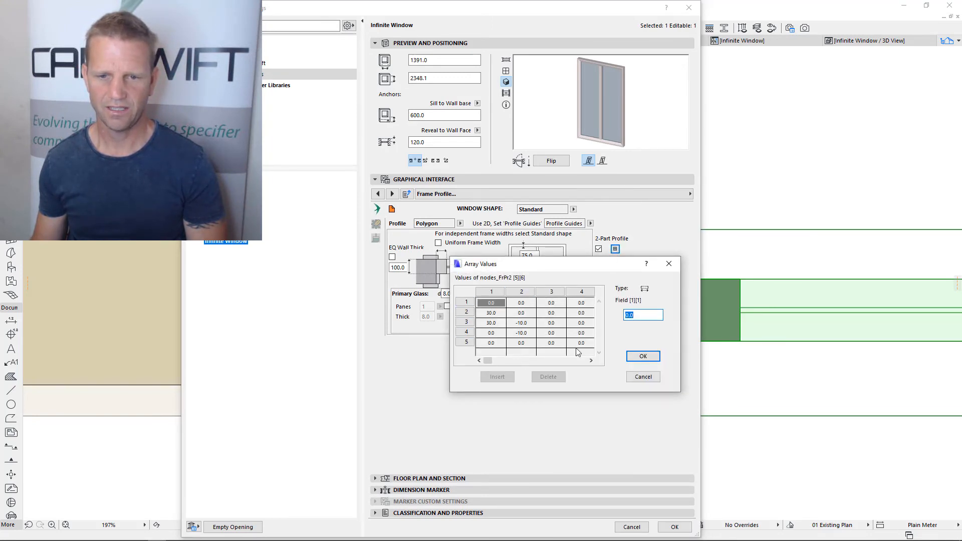
left_click(645, 359)
left_click(674, 527)
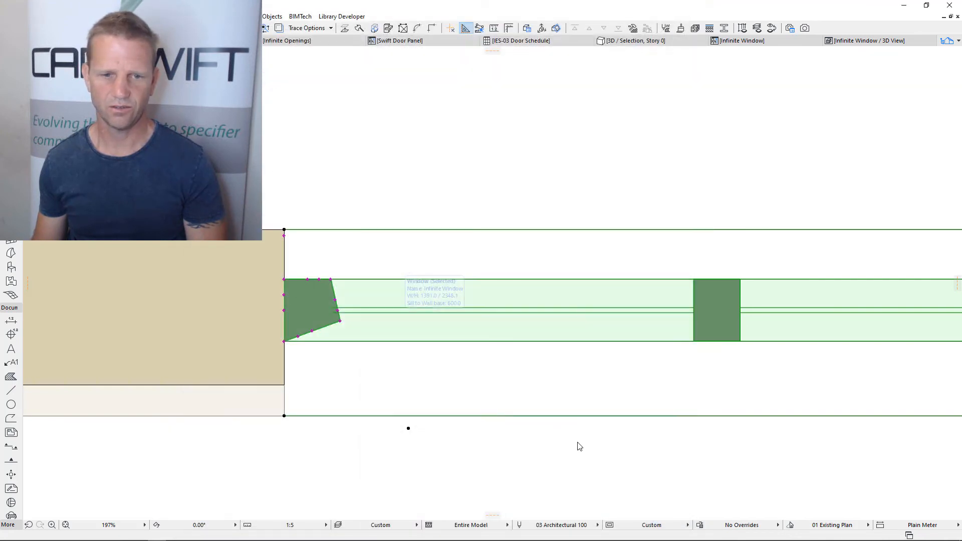
scroll(339, 374, "up", 4)
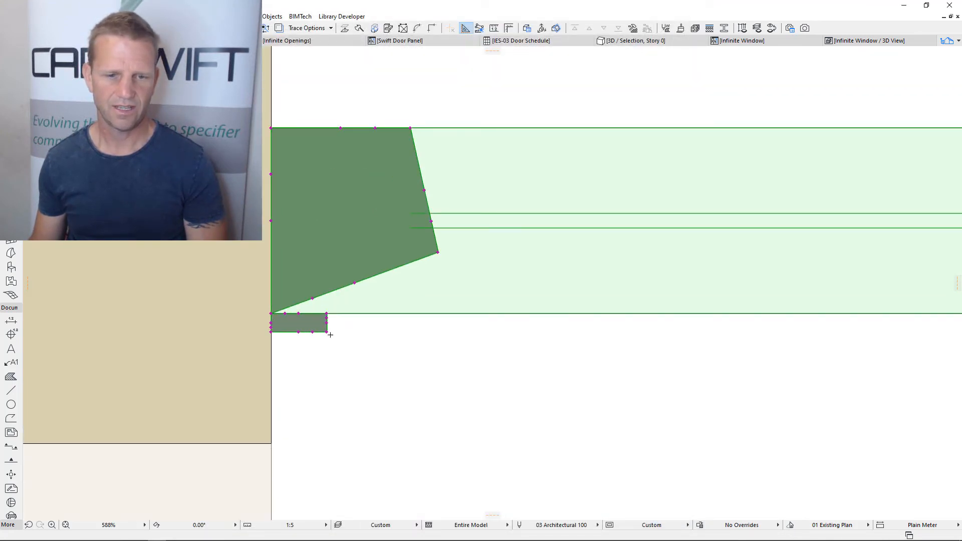
left_click(326, 331)
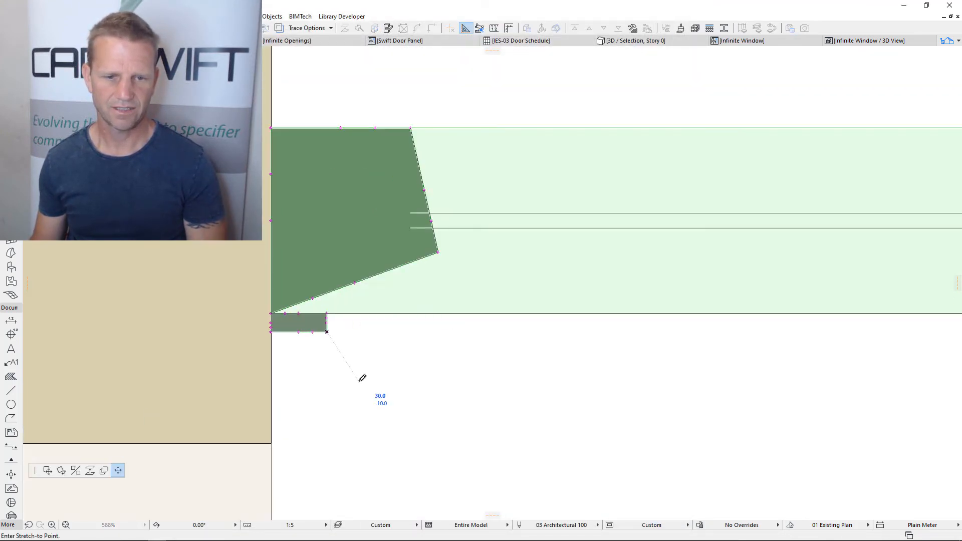
left_click(327, 331)
Turn off Defaults for opening 1 in the window's Revolving Door settings
key("ctrl+t")
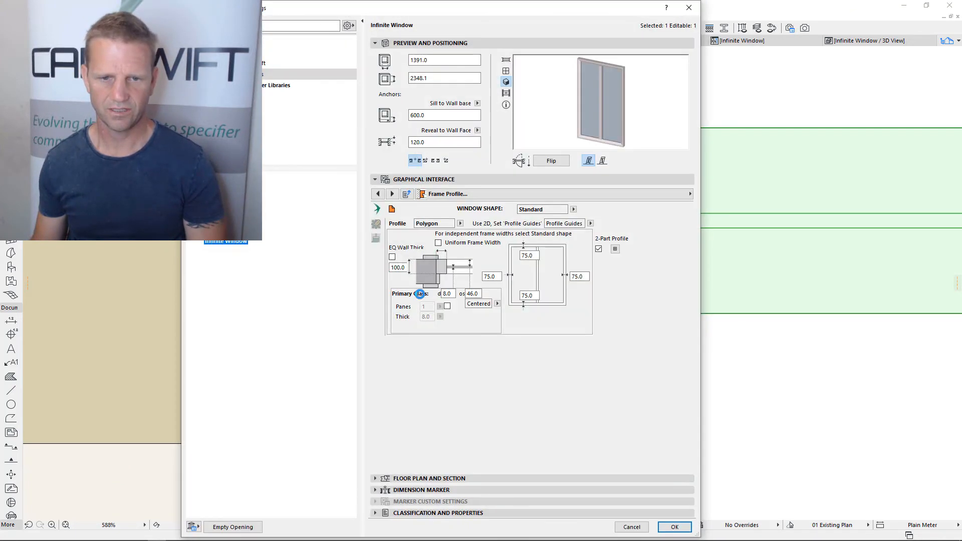
left_click(377, 225)
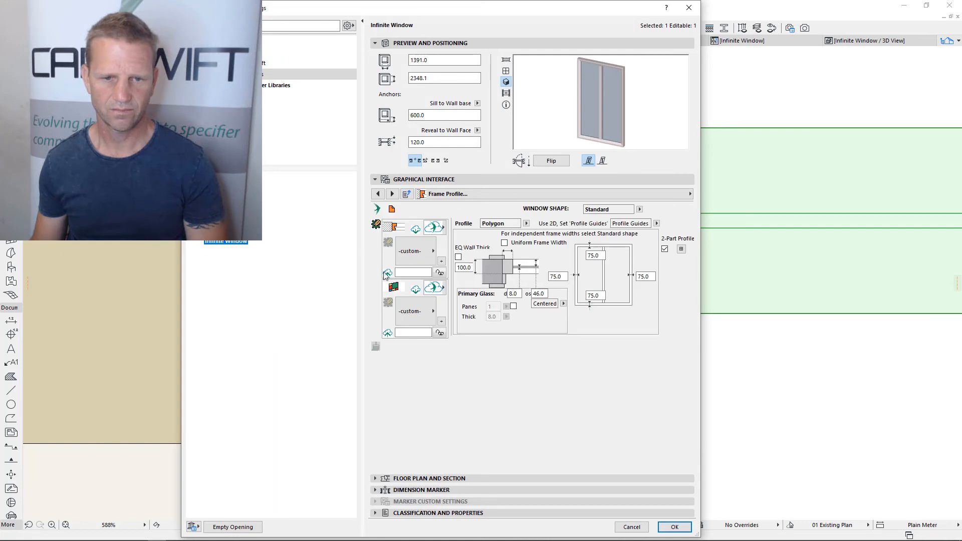
left_click(514, 195)
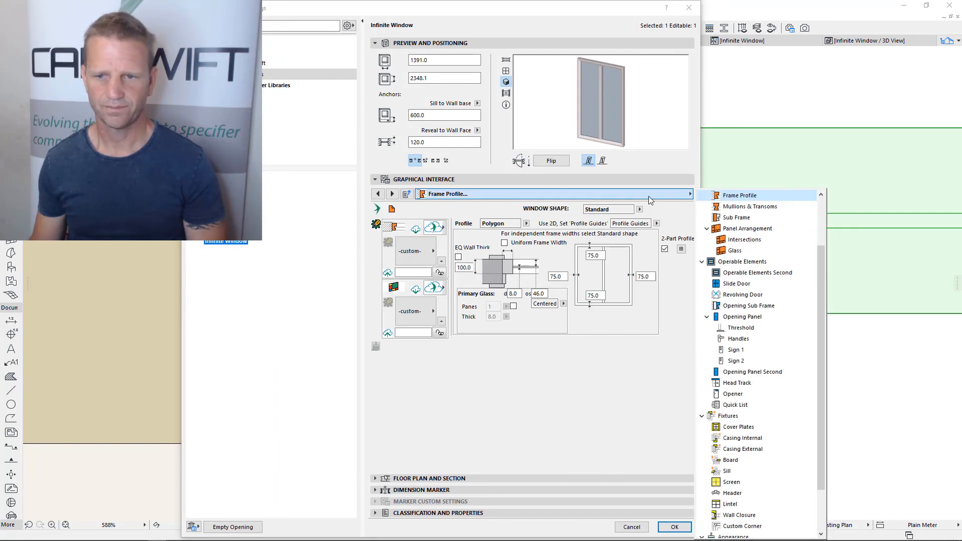
scroll(754, 258, "up", 2)
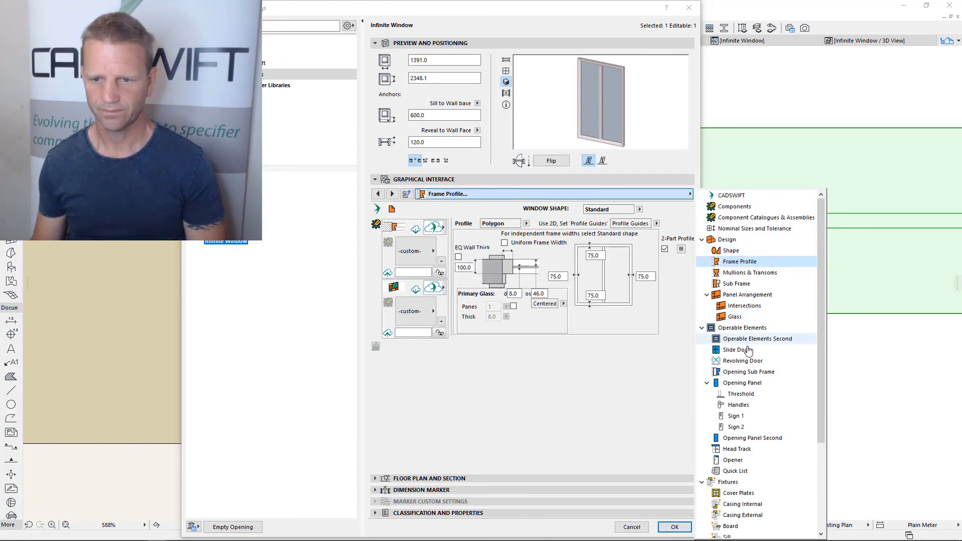
left_click(743, 361)
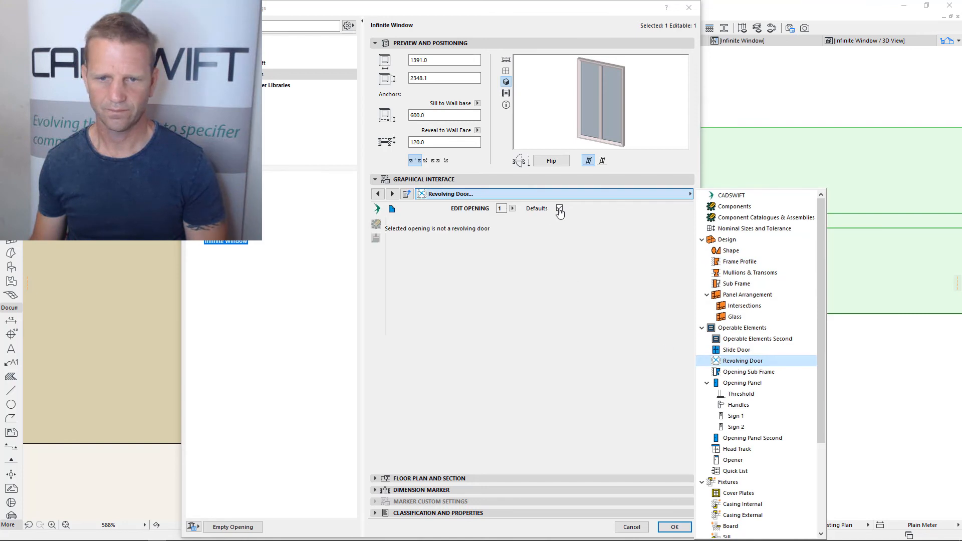
left_click(560, 210)
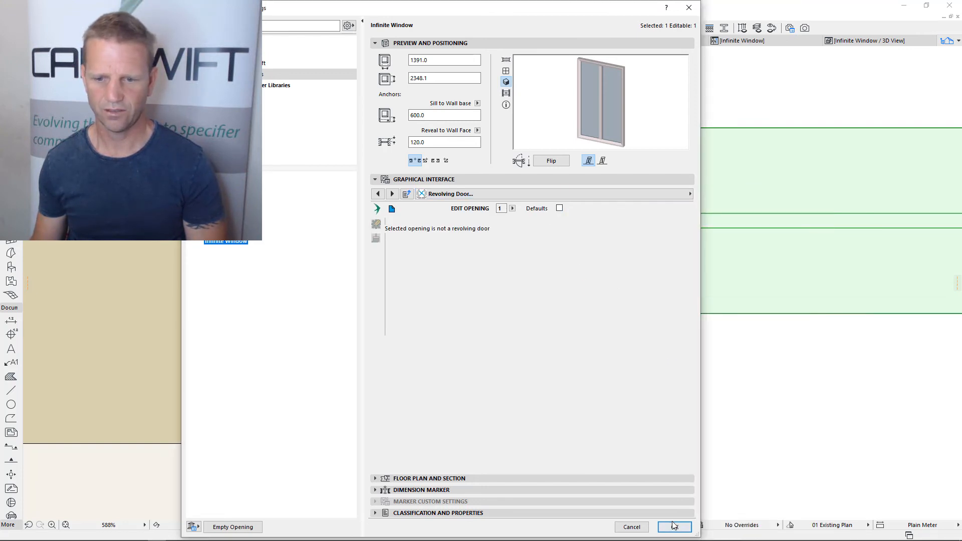
left_click(674, 526)
Reshape the second frame part by stretching its lower free corner diagonally outward and its upper one onto the main profile's slanted edge
left_click(355, 284)
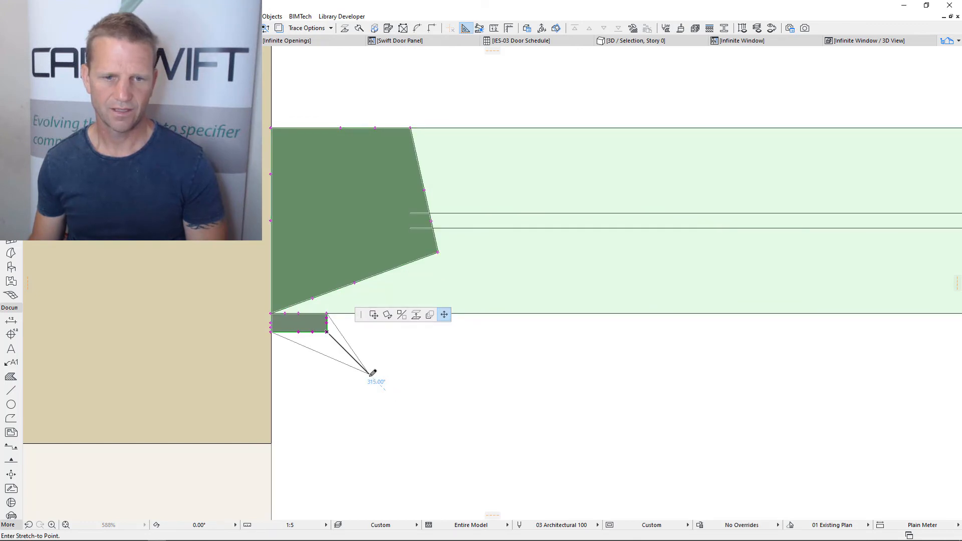
left_click(371, 375)
left_click(327, 314)
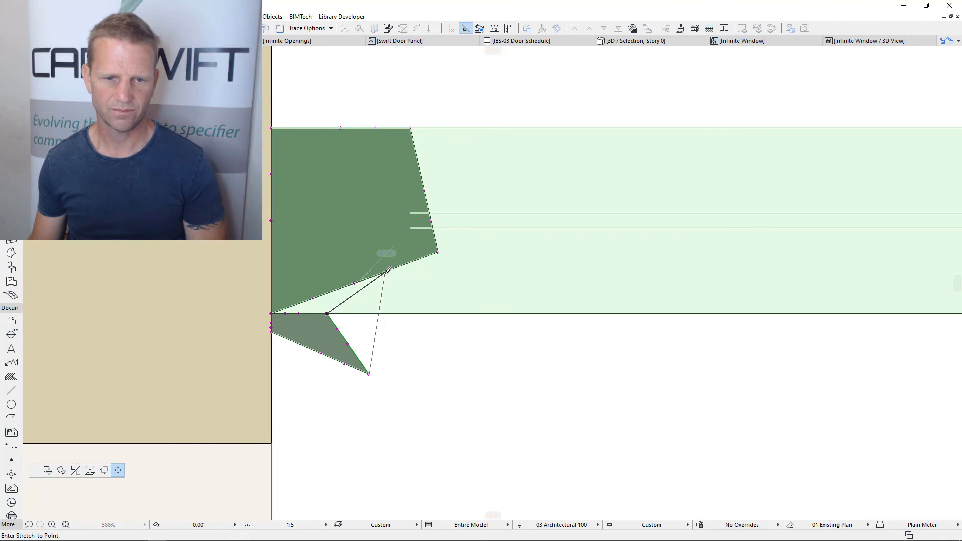
left_click(385, 272)
scroll(410, 361, "down", 2)
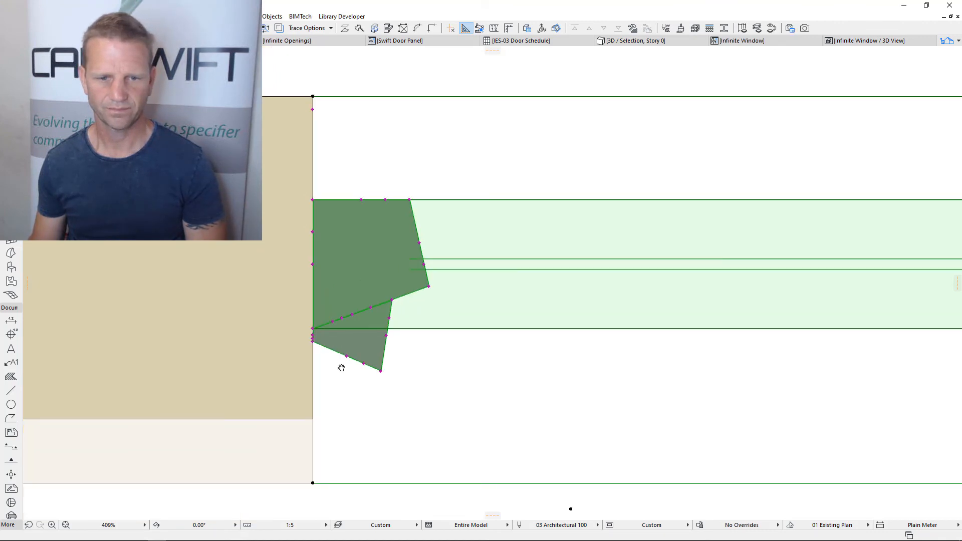
Turn off Match Frame for both the mullions and the transoms of the window
middle_click_drag(341, 368, 302, 366)
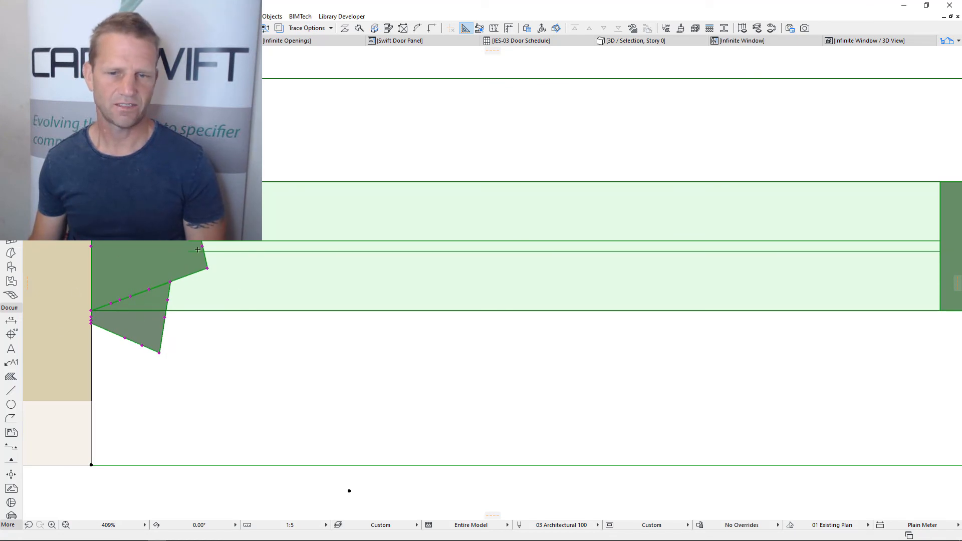
scroll(211, 271, "down", 2)
middle_click_drag(540, 321, 396, 316)
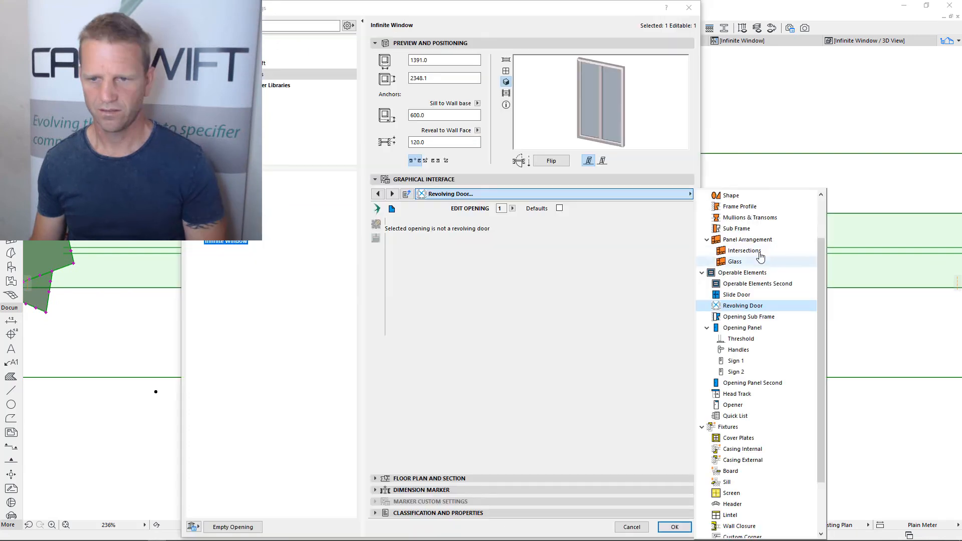
scroll(759, 255, "up", 1)
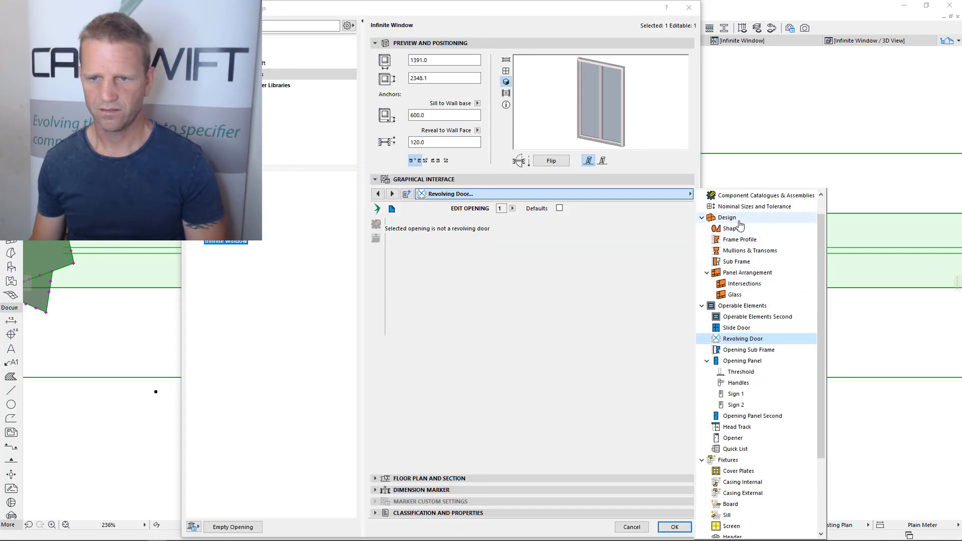
left_click(755, 253)
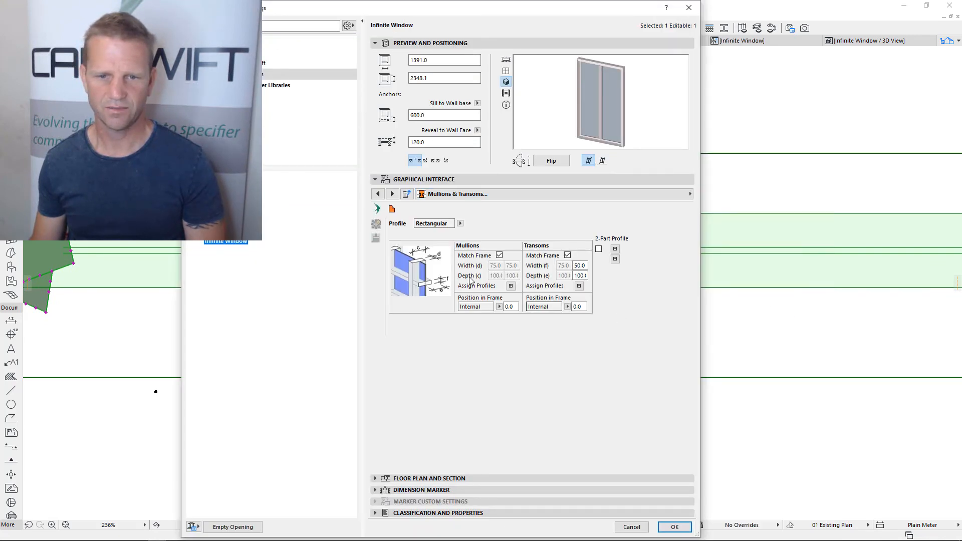
left_click(460, 224)
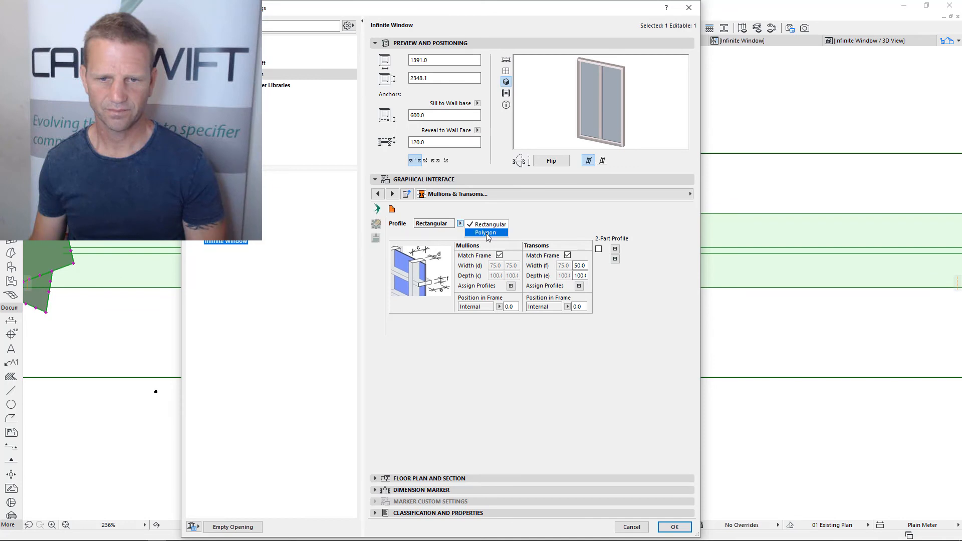
left_click(546, 242)
left_click(500, 256)
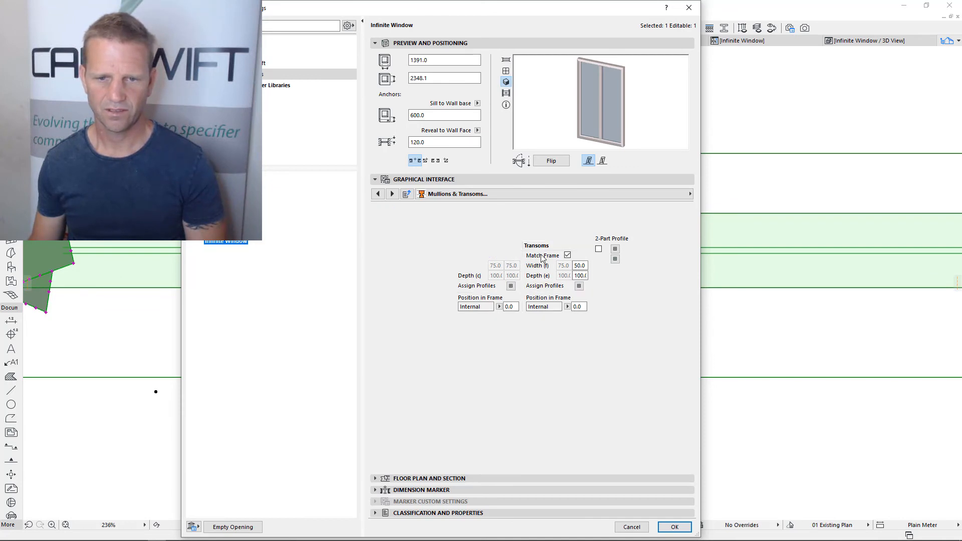
left_click(568, 256)
Change the window's mullion and transom profile to Polygon
left_click(461, 223)
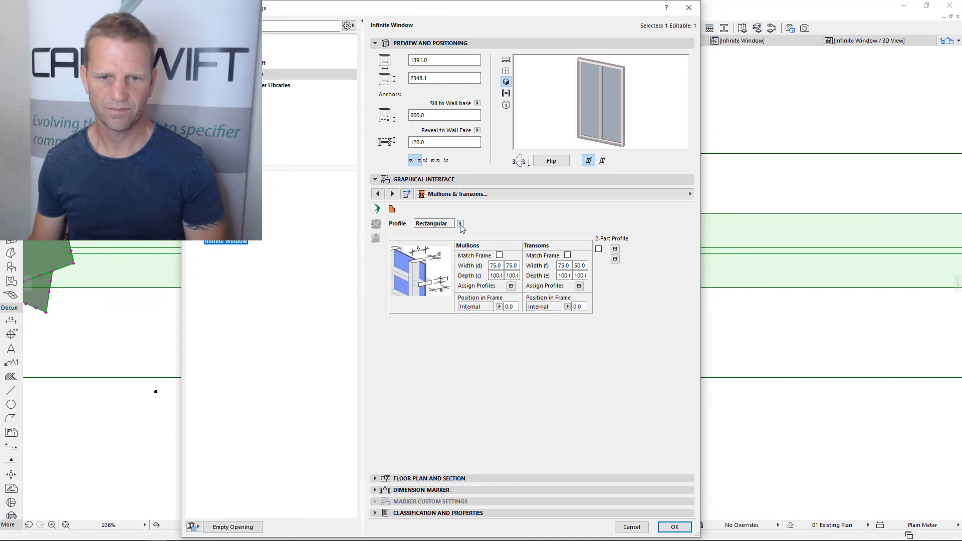
left_click(486, 233)
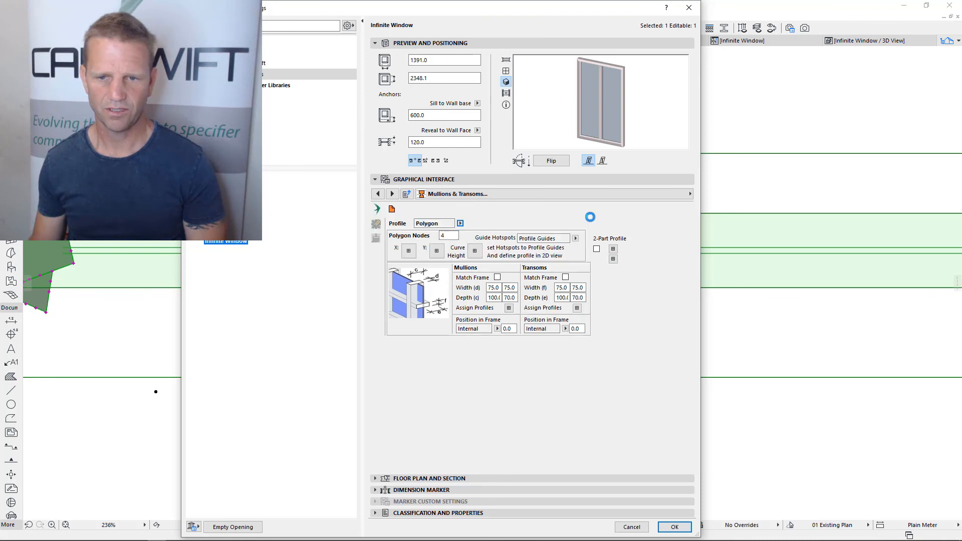
left_click(675, 528)
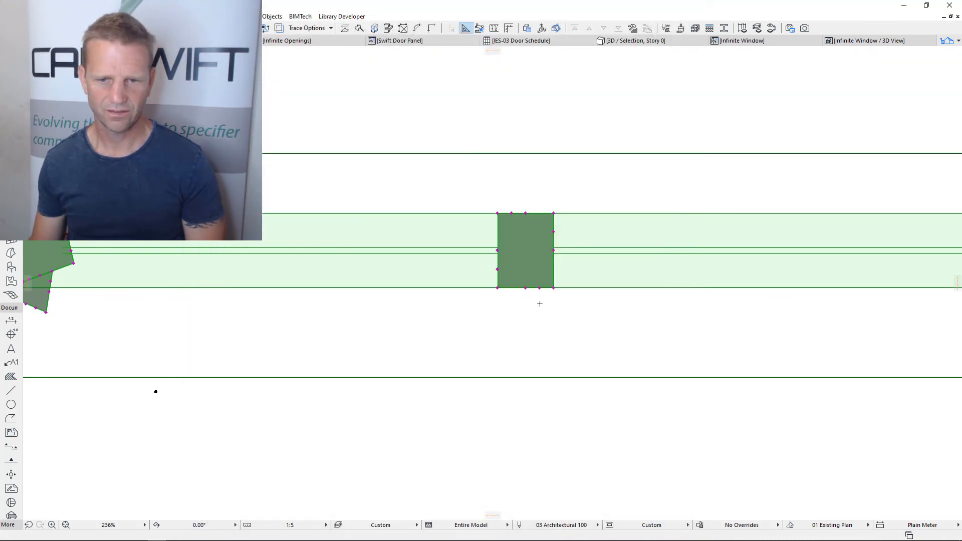
Add a node on the lower edge of the central mullion profile and stretch it into the mullion's middle as a V-shaped notch
scroll(530, 267, "up", 2)
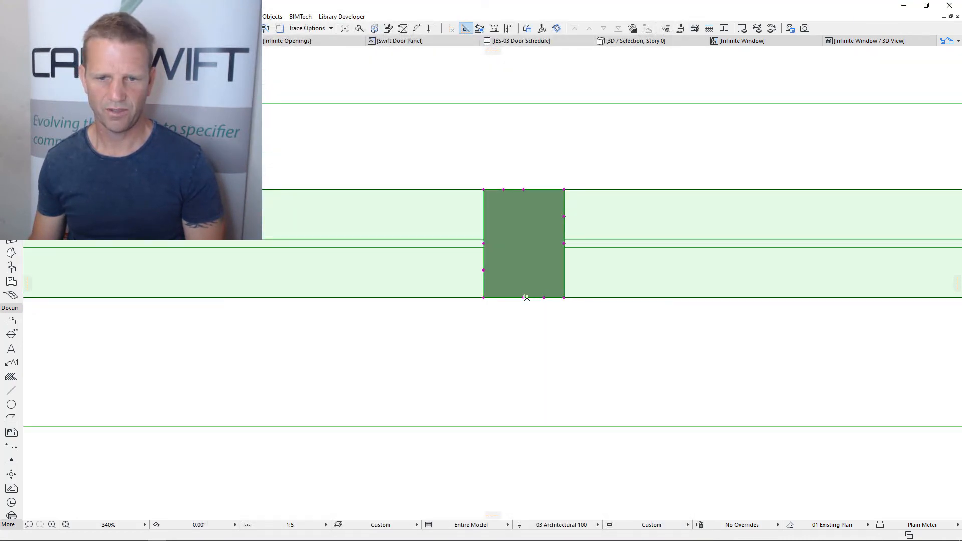
left_click(544, 296)
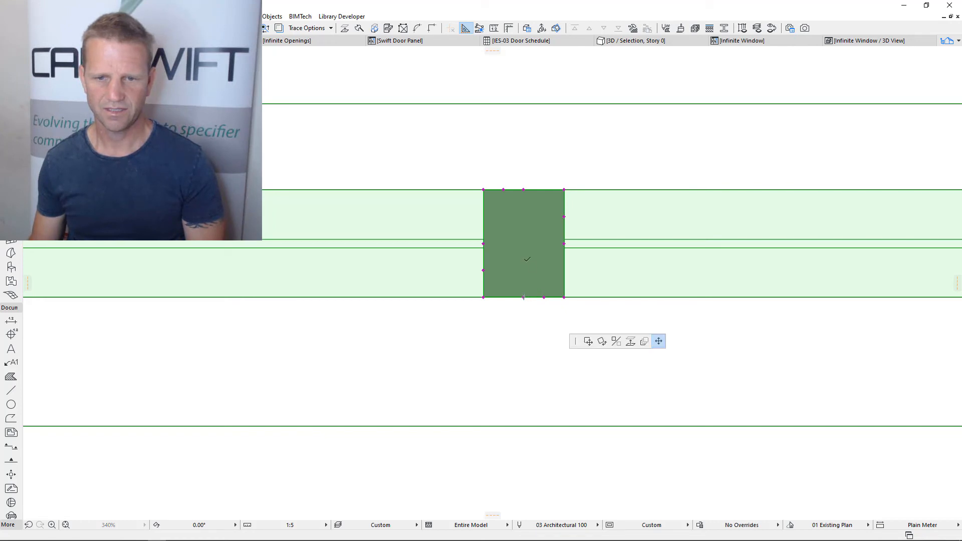
left_click(526, 255)
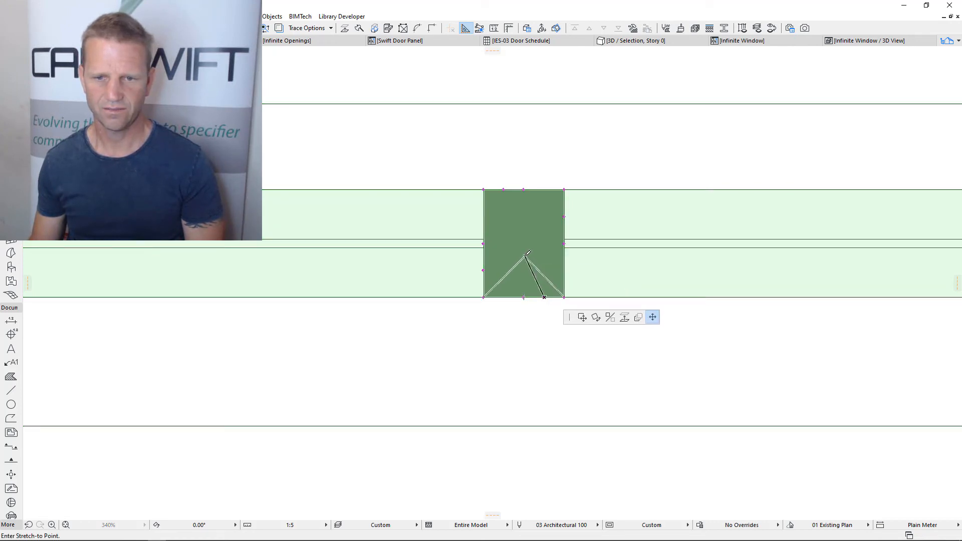
scroll(548, 313, "down", 4)
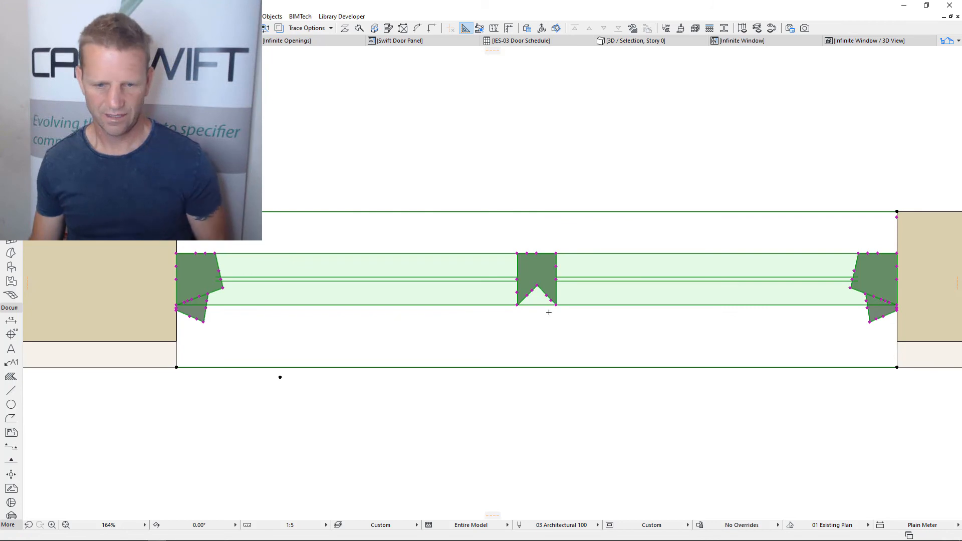
Enable the 2-Part Profile option for the window's mullions and transoms
key("ctrl+t")
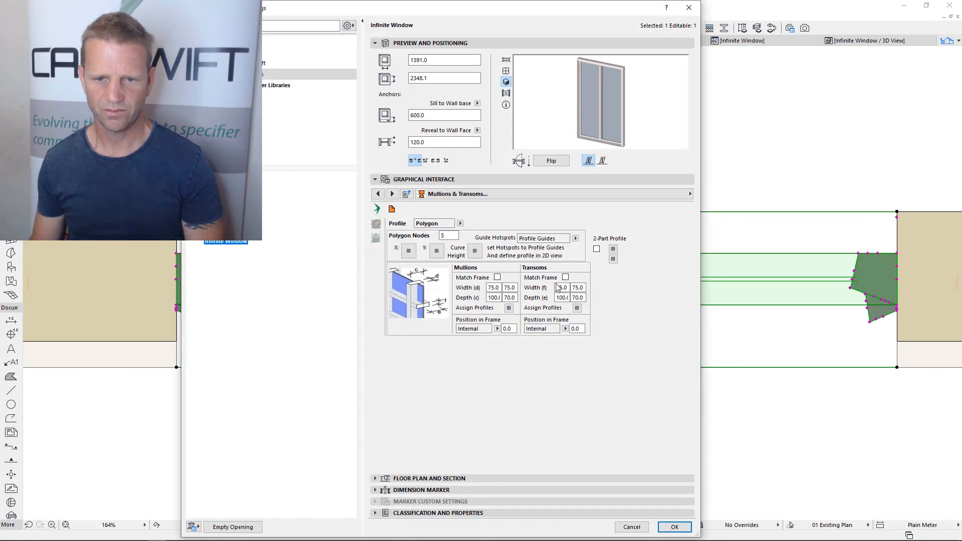
left_click(597, 250)
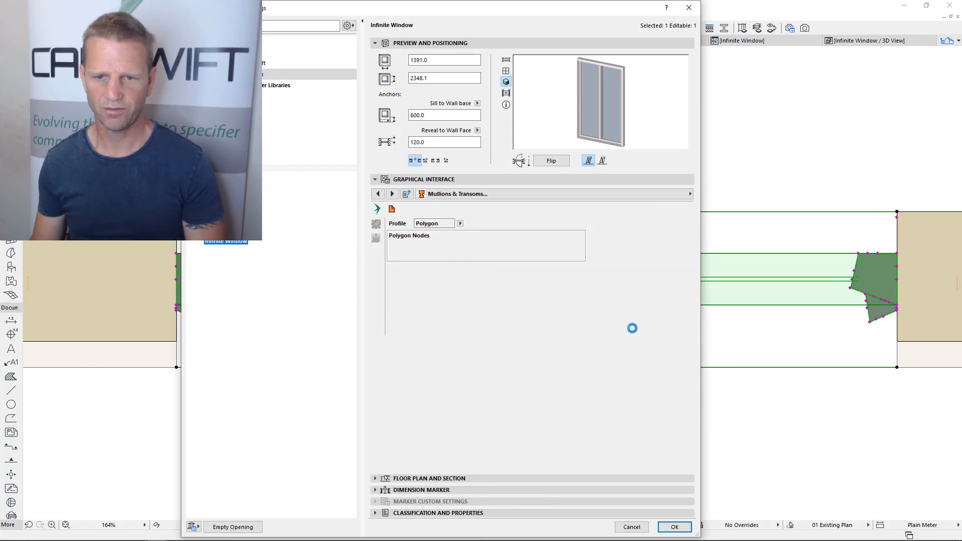
key("Return")
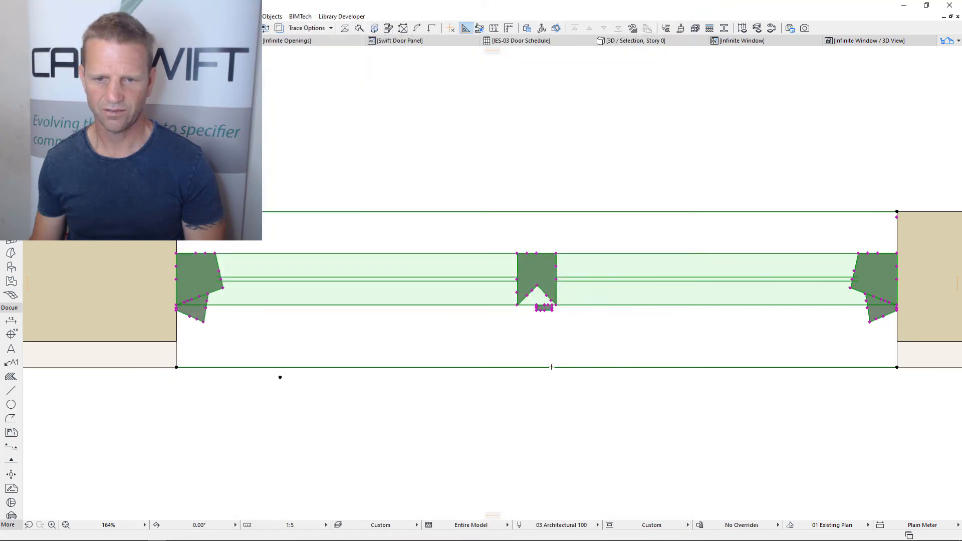
Reshape the second mullion part by stretching one upper corner to the apex of the V-notch and the lower corner below it diagonally outward
scroll(549, 299, "up", 5)
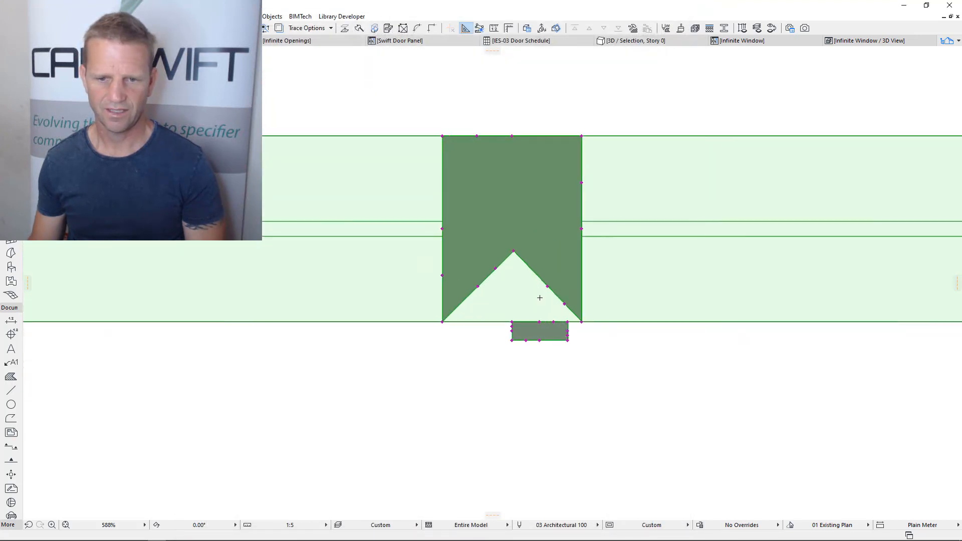
left_click(506, 327)
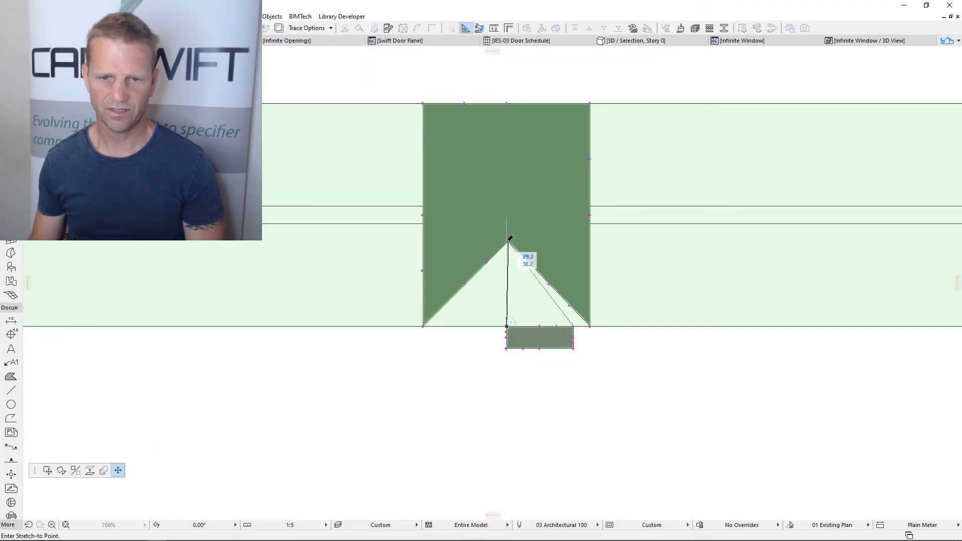
left_click(506, 349)
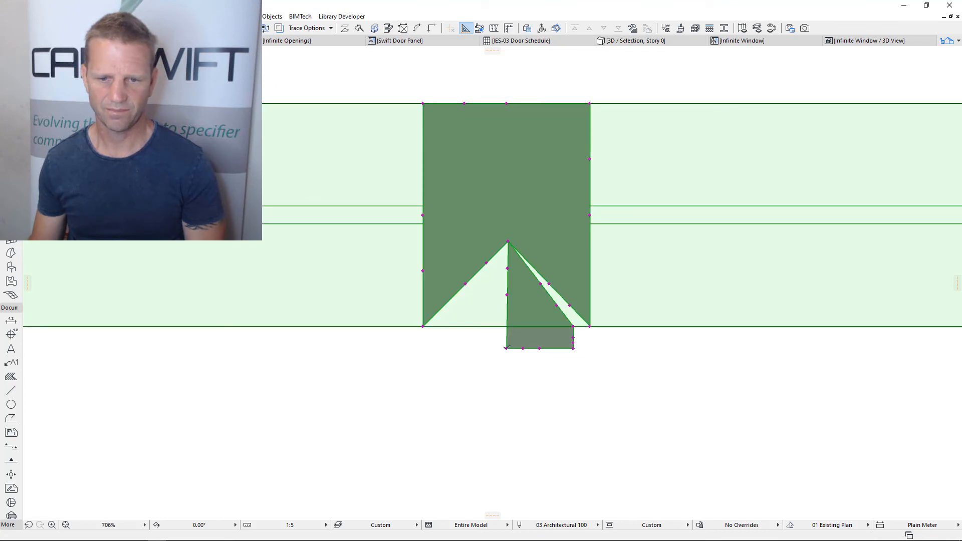
left_click(506, 348)
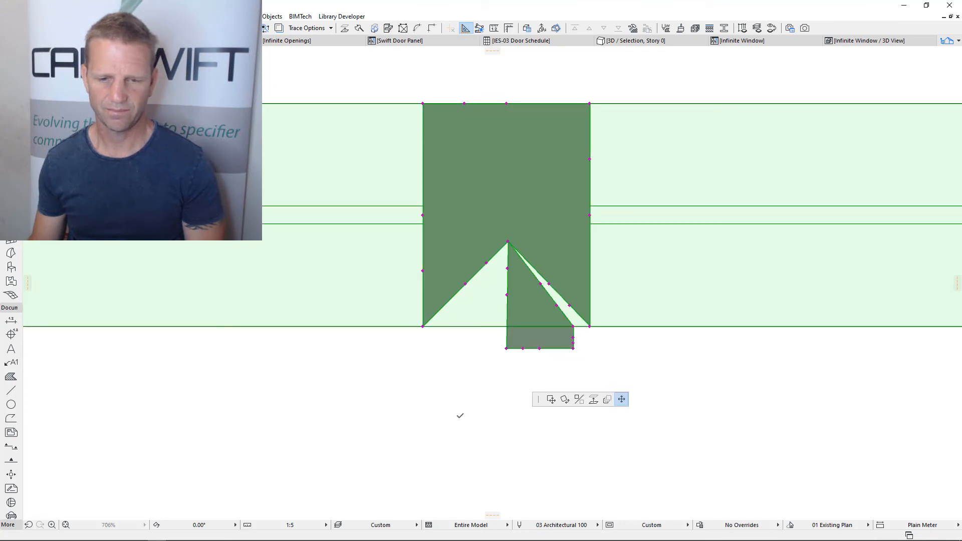
left_click(453, 445)
scroll(511, 333, "down", 5)
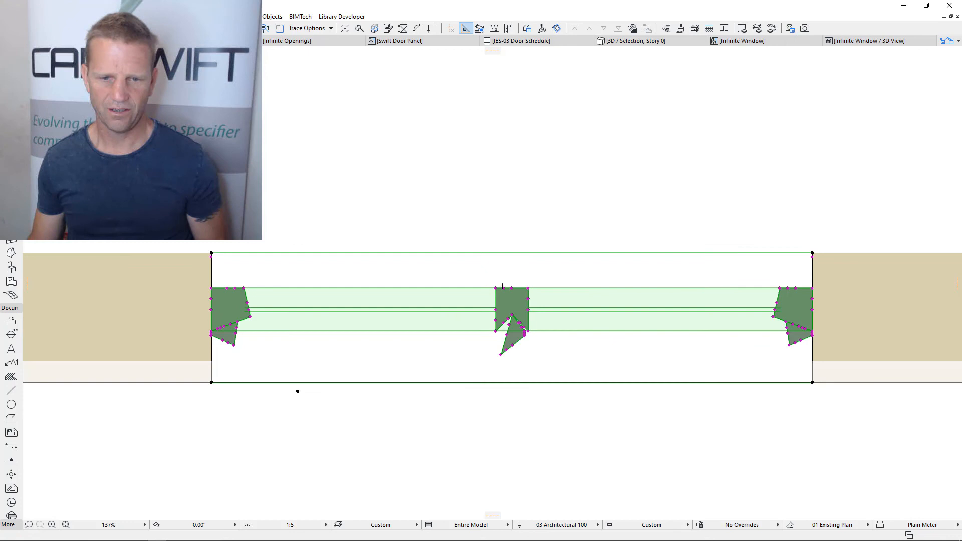
Change the column widths in the window's Panel Arrangement to widen the first panel and shift the mullion off centre
double_click(523, 361)
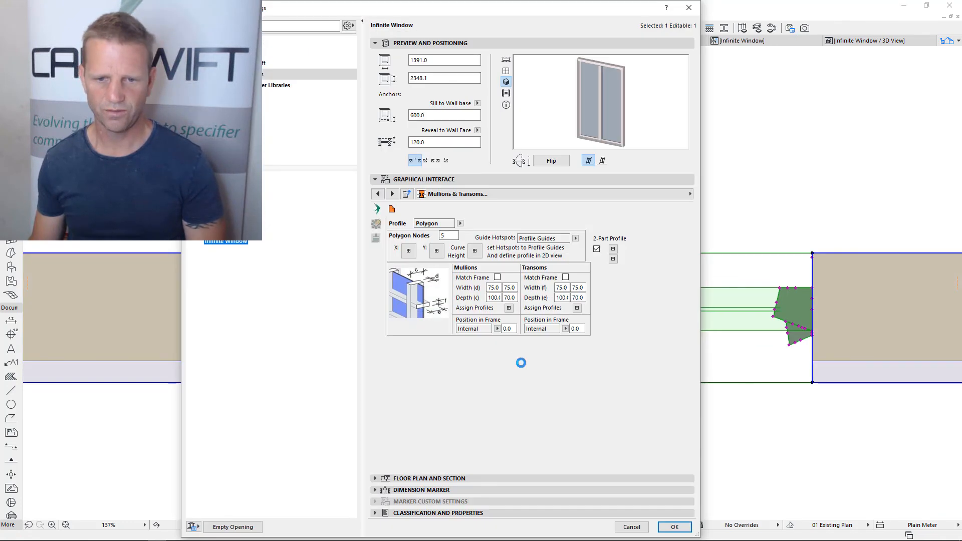
left_click(451, 195)
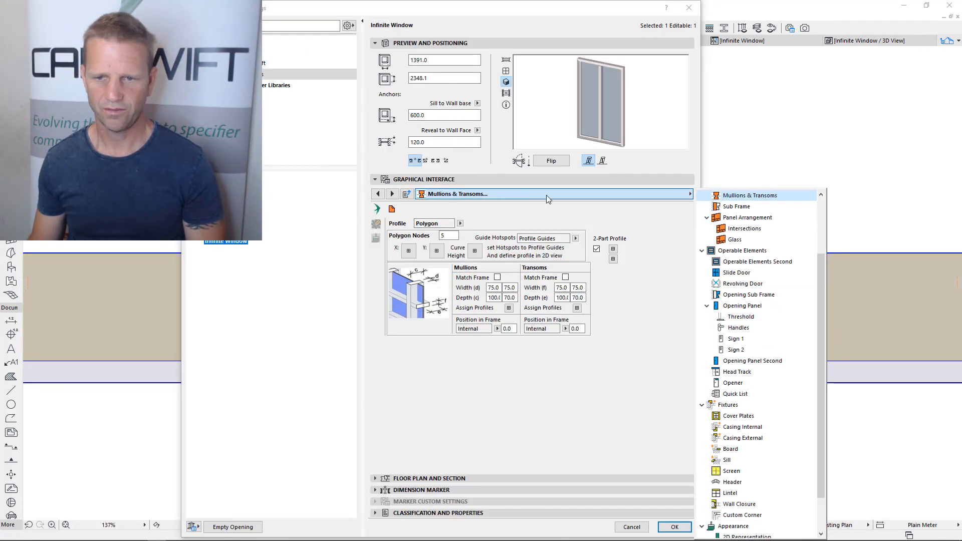
left_click(748, 218)
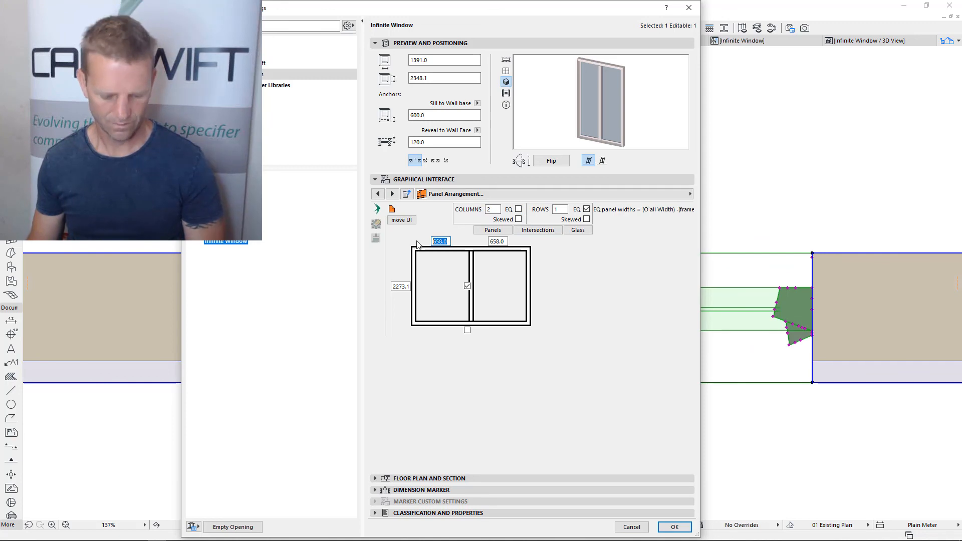
left_click(499, 241)
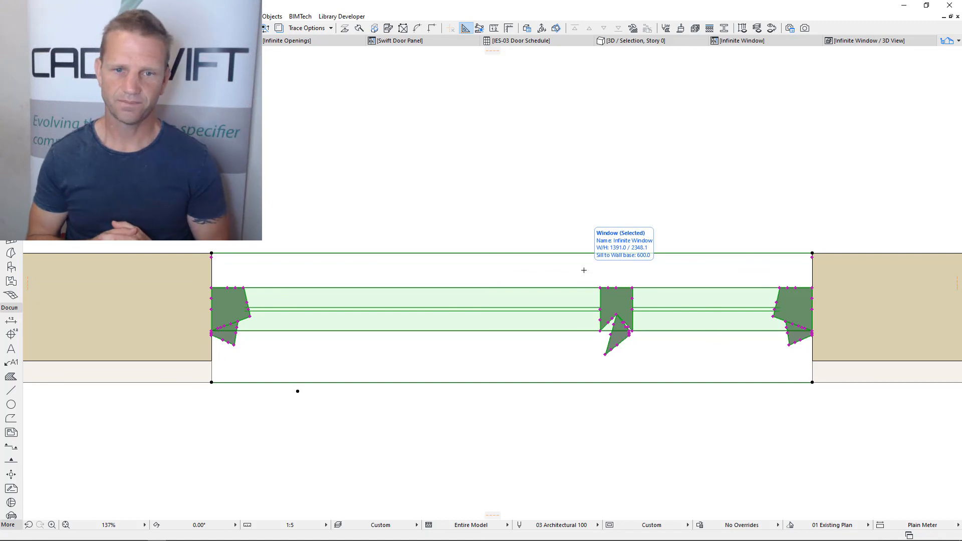
Examine the window's two-part frame and mullion profiles in 3D with the wall cut through horizontally
key("F3")
middle_click_drag(410, 300, 320, 301, "shift")
middle_click_drag(255, 327, 433, 348)
scroll(477, 372, "down", 3)
key("ctrl+y")
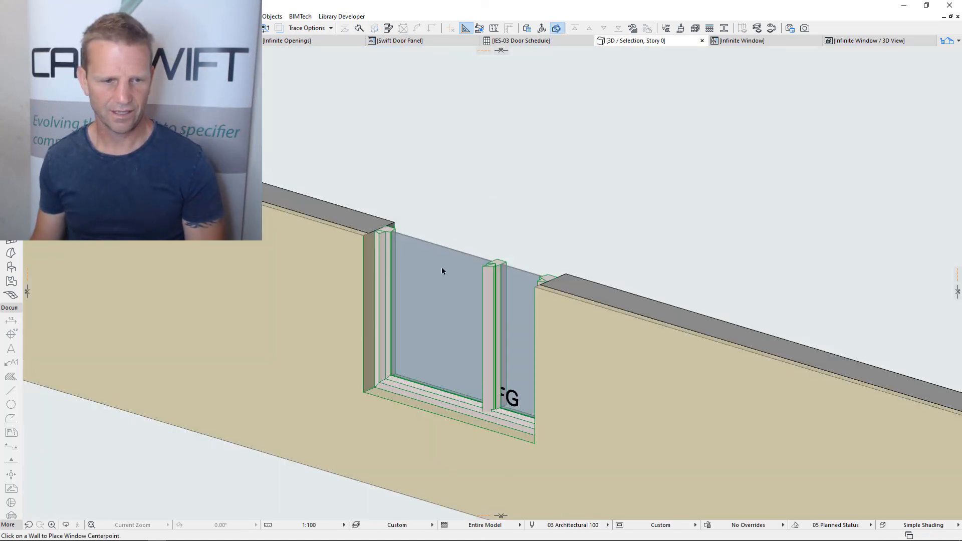
middle_click_drag(442, 269, 587, 306, "shift")
scroll(544, 424, "up", 4)
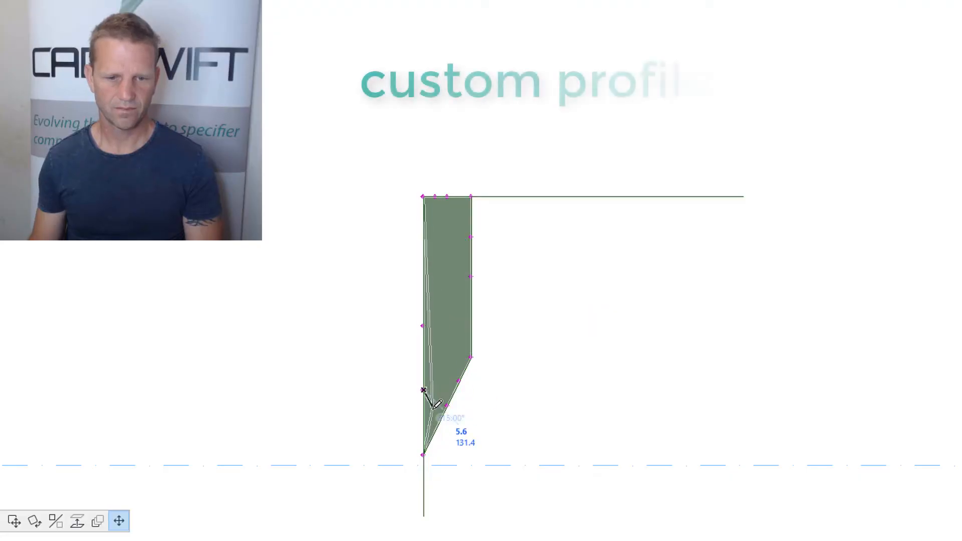
Reshape the custom profile by stretching nodes on its long vertical edge
left_click(424, 427)
left_click(424, 370)
left_click(462, 356)
left_click(424, 197)
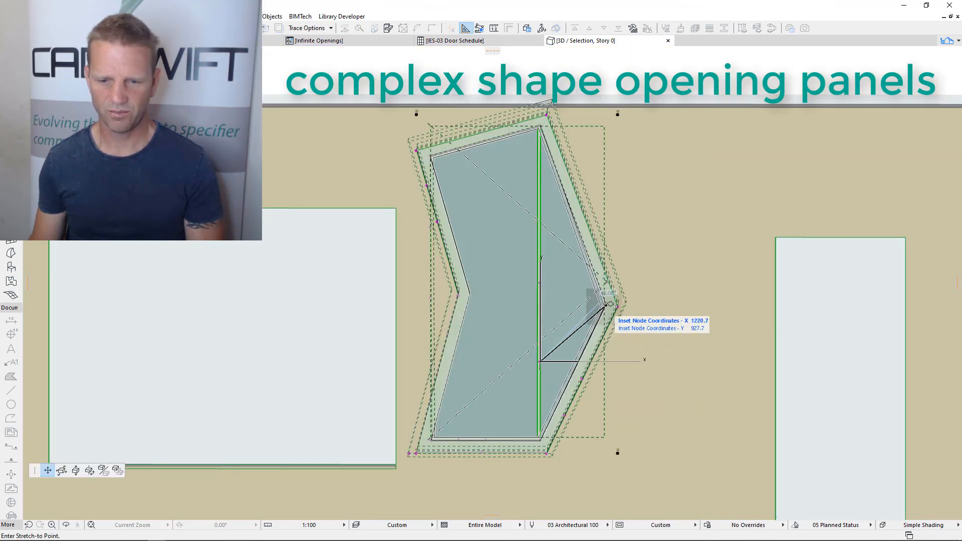
Stretch the polygonal opening panel's inset node to the frame's pointed side corner and view the opened panel at an angle
left_click(606, 304)
left_click(431, 227)
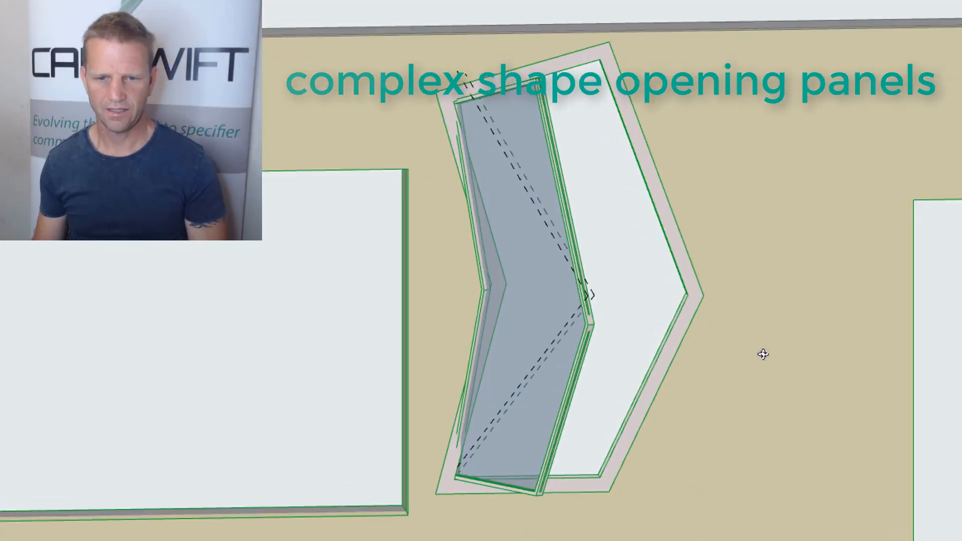
middle_click_drag(763, 355, 604, 361, "shift")
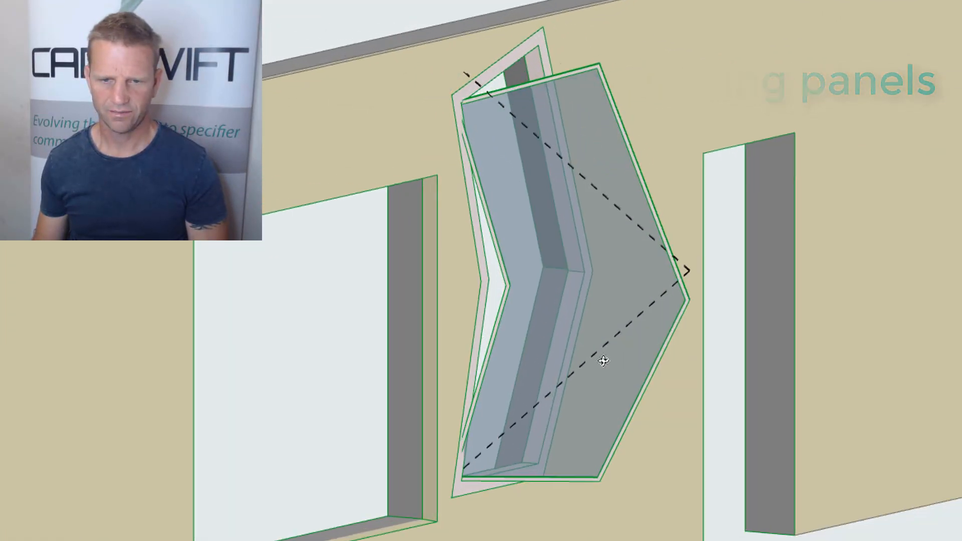